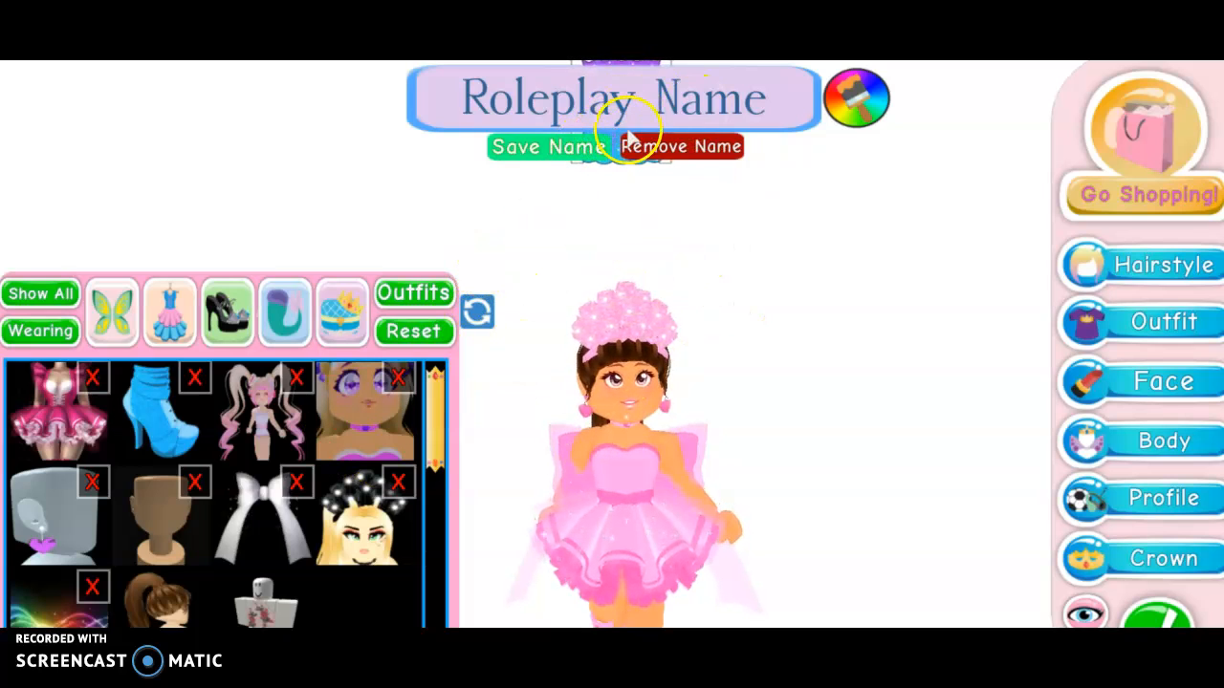
Erase the avatar's roleplay name by confirming 'Yes, Erase my name'.
click(648, 98)
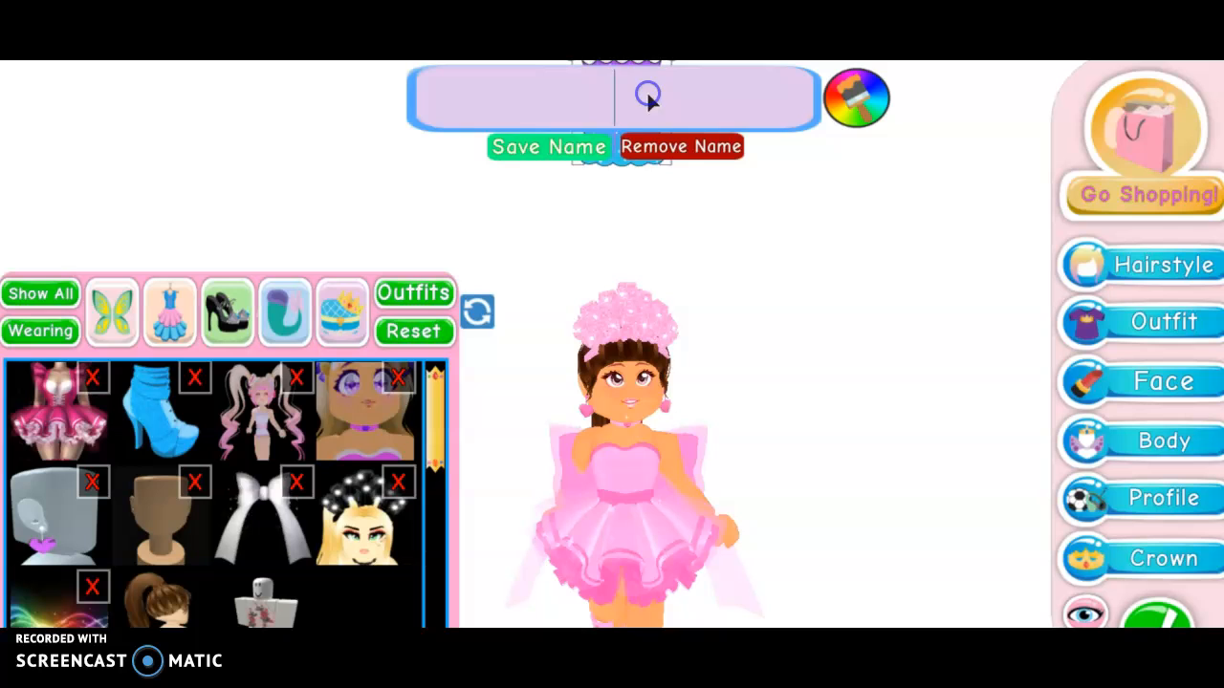
click(625, 147)
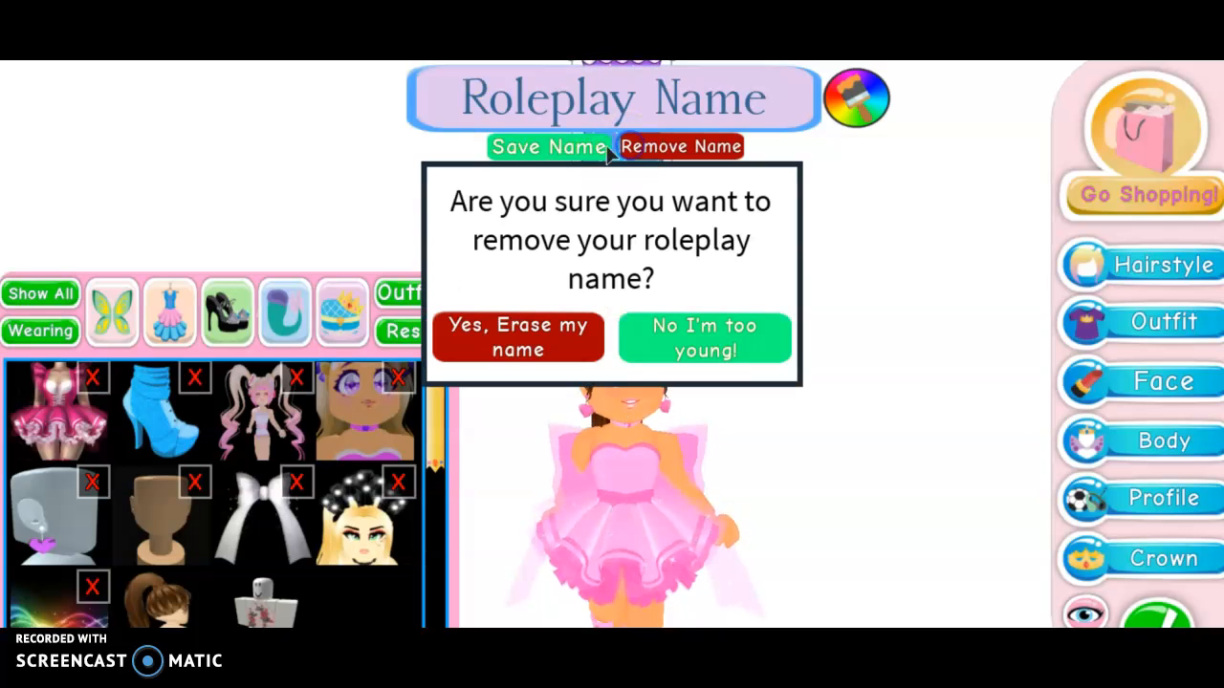
click(549, 323)
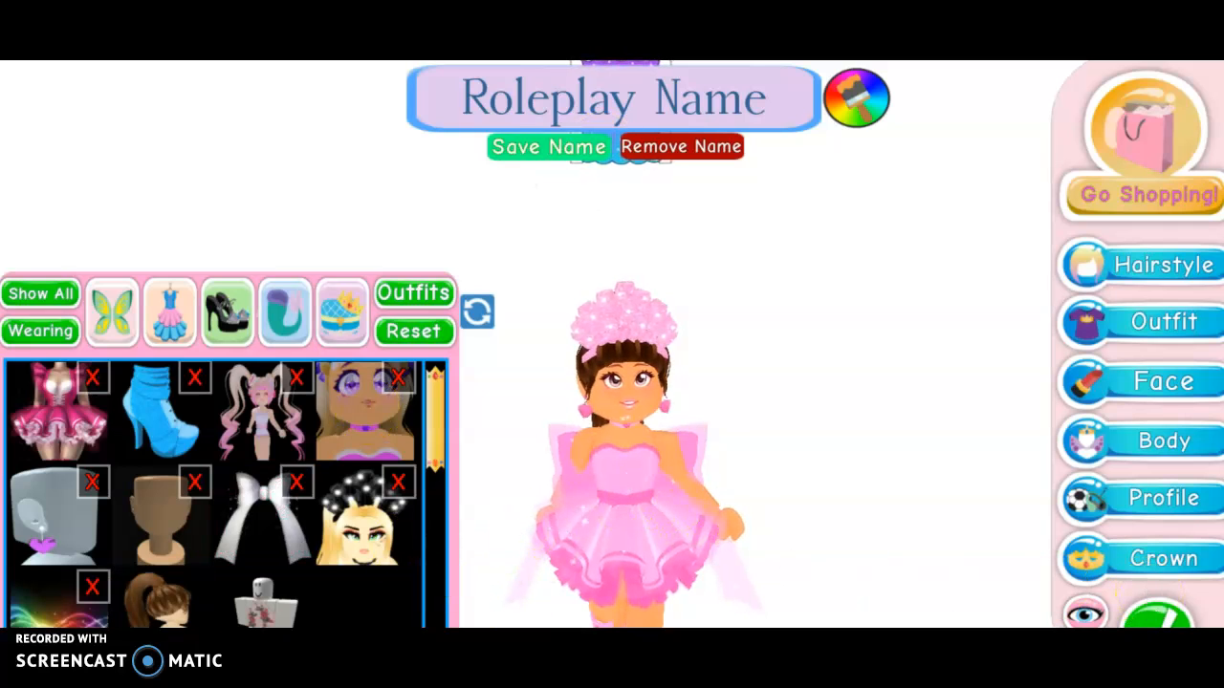
Leave Dress Up and browse the list of animations and poses.
click(1157, 616)
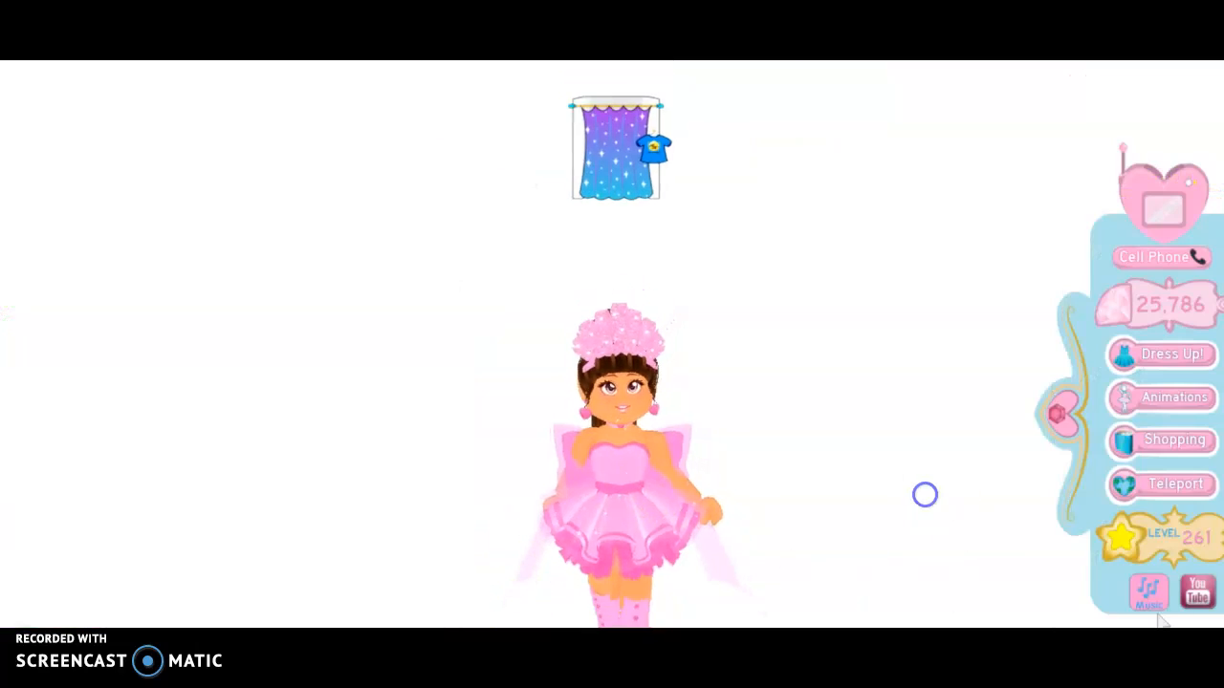
click(1168, 403)
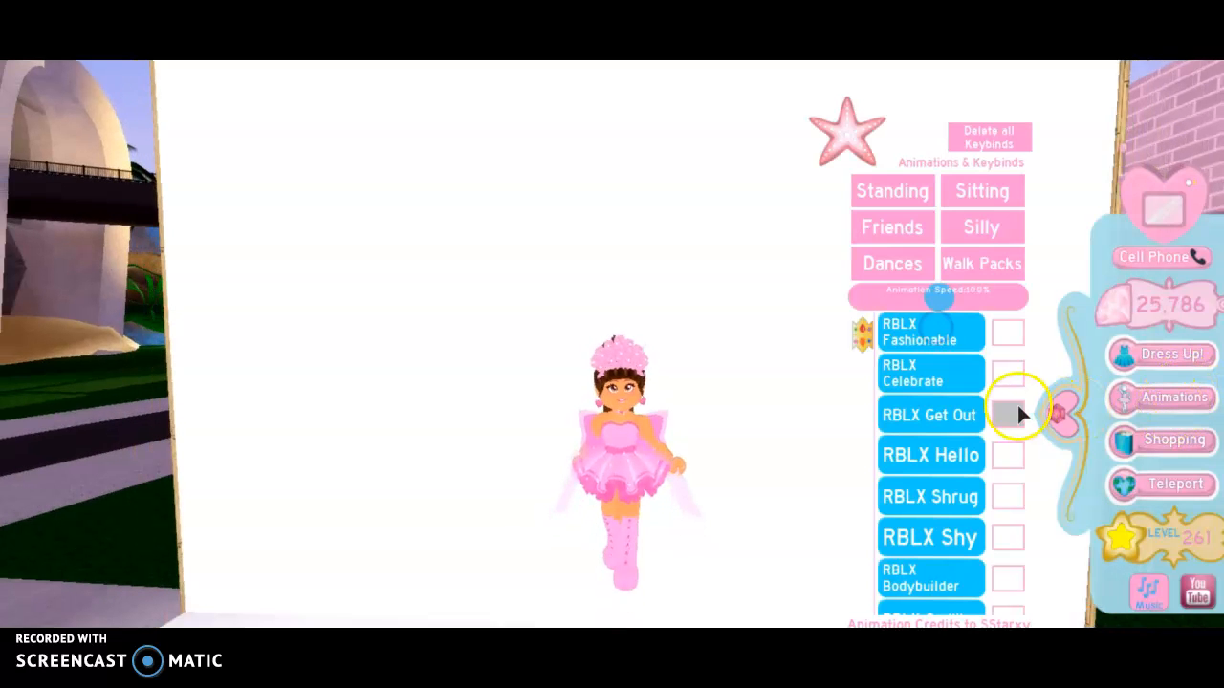
scroll(857, 331, down, 10)
scroll(861, 585, up, 10)
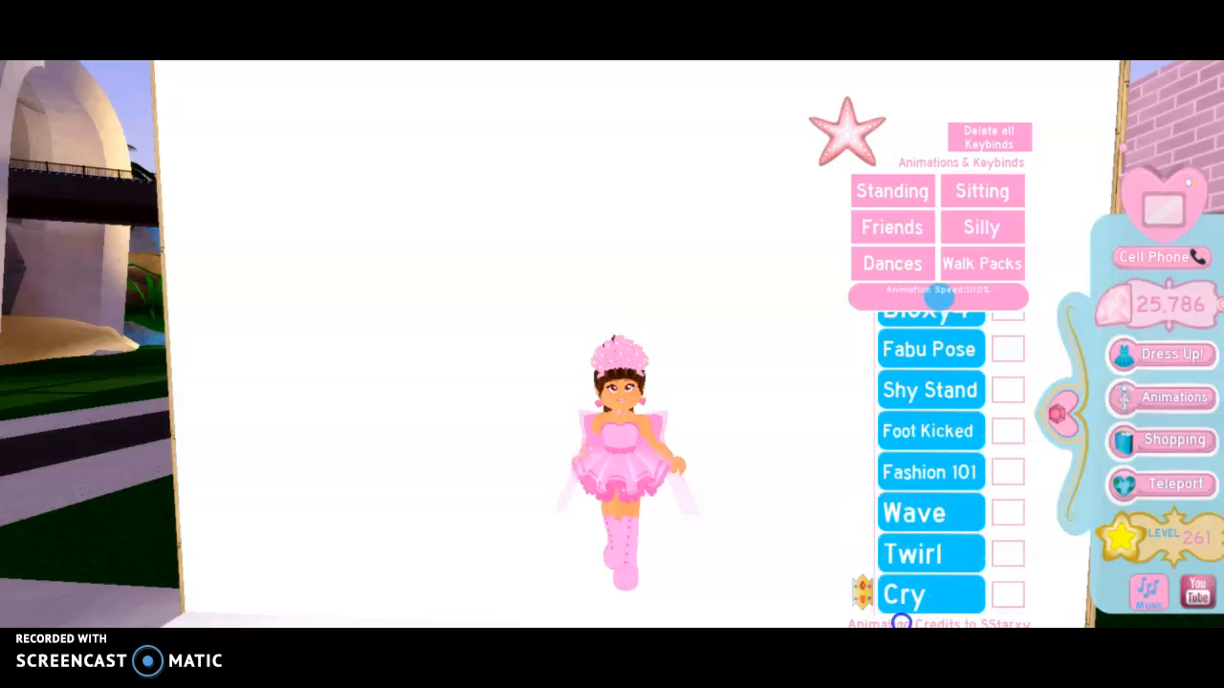
scroll(916, 593, down, 1)
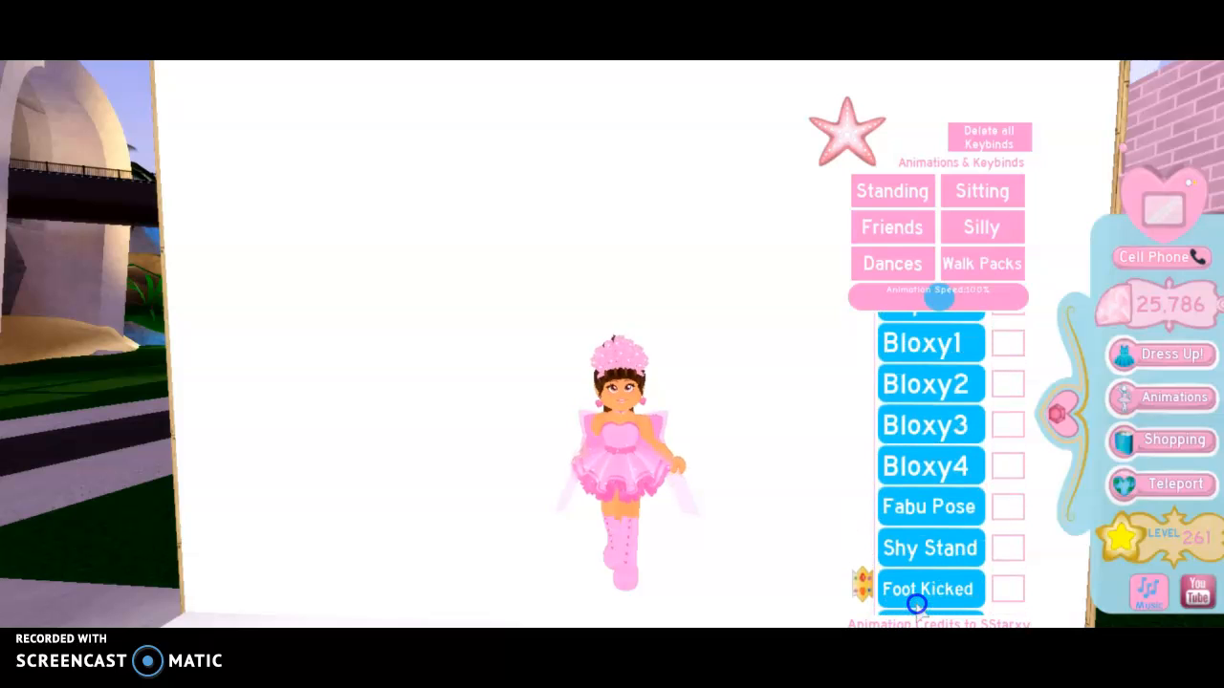
scroll(916, 604, down, 1)
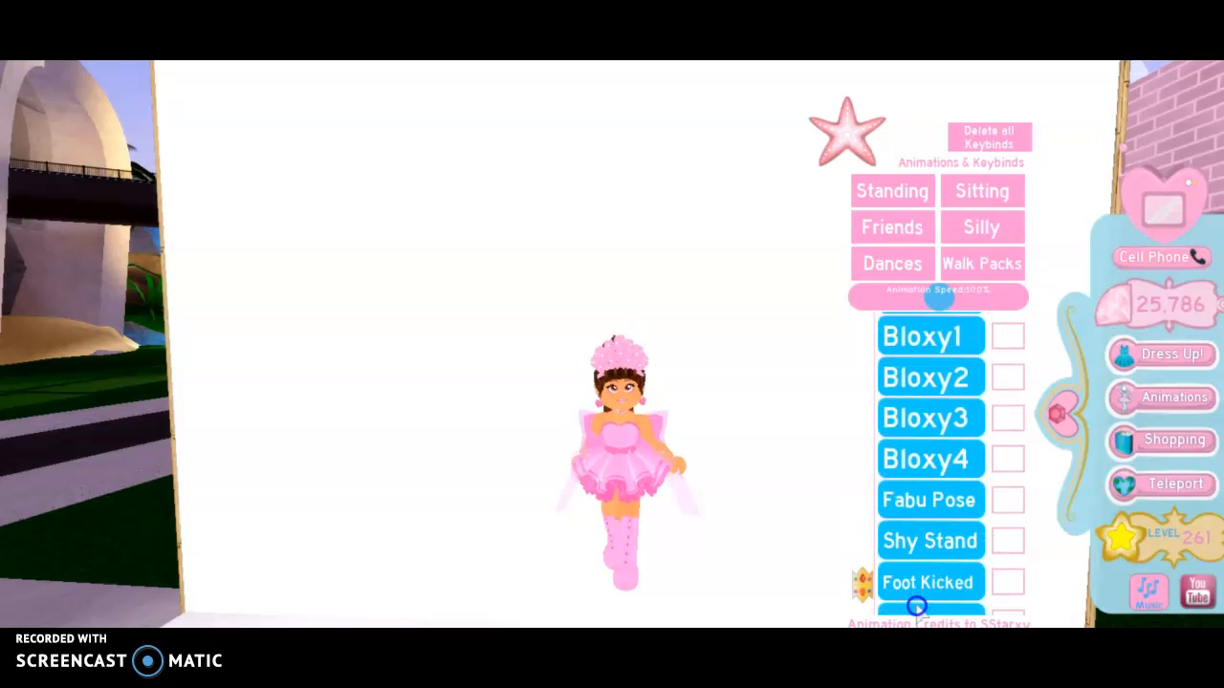
scroll(916, 605, up, 1)
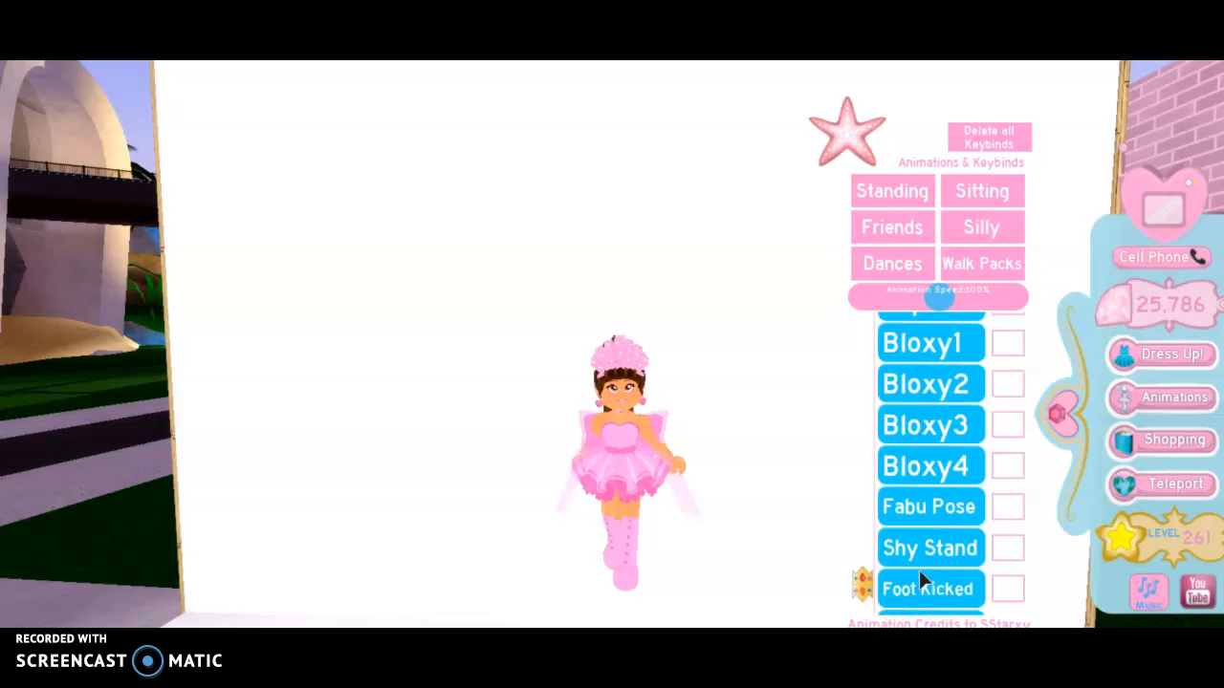
click(915, 528)
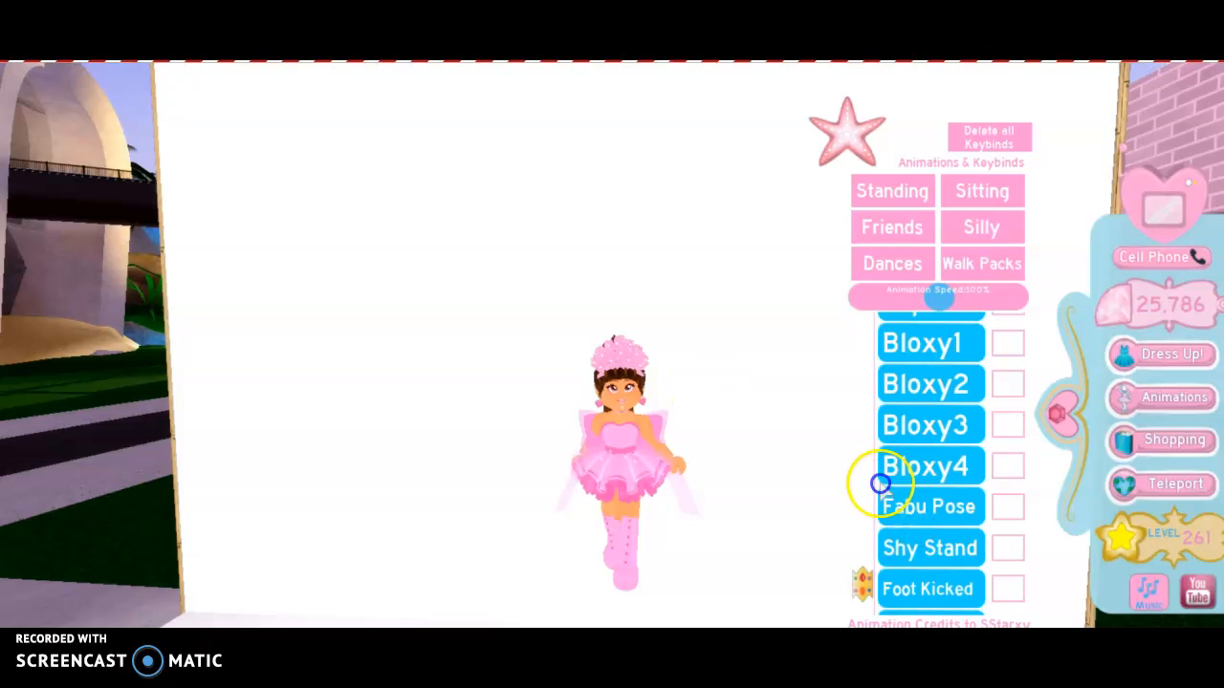
Try the Fabu Pose and Shy Stand, settling on the Fashion 101 pose.
click(903, 503)
click(950, 509)
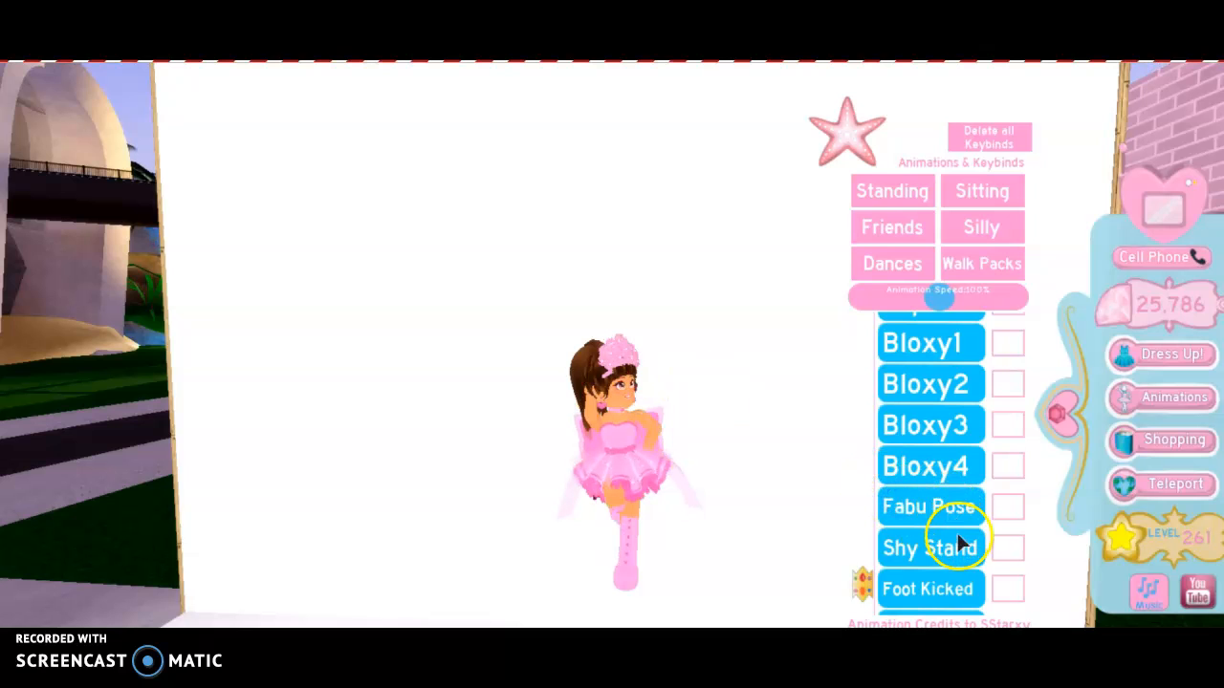
click(968, 551)
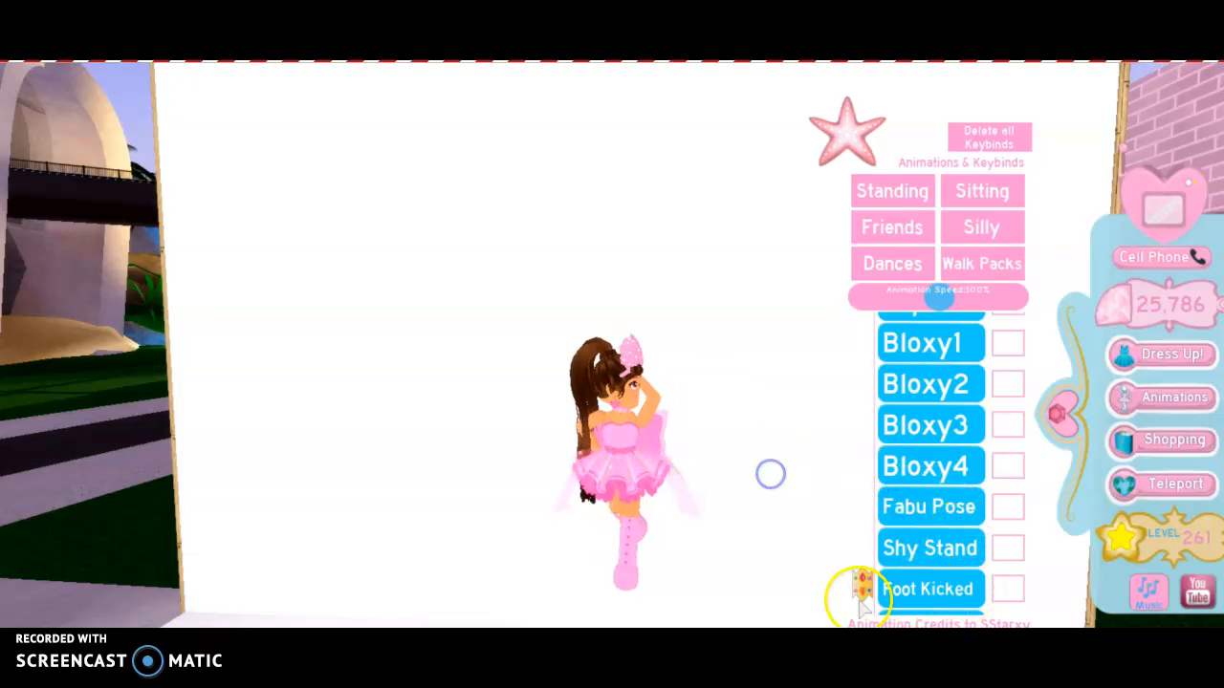
scroll(861, 588, down, 2)
click(911, 564)
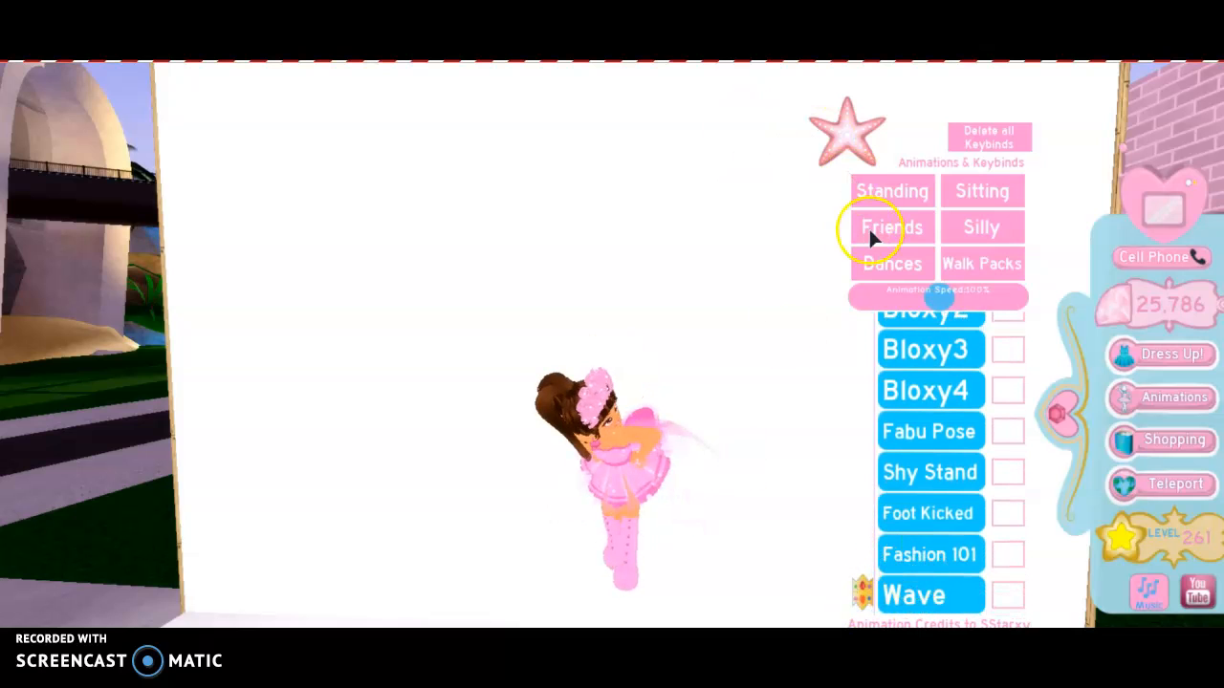
Close the animations list and start a new Snipping Tool snip.
click(835, 134)
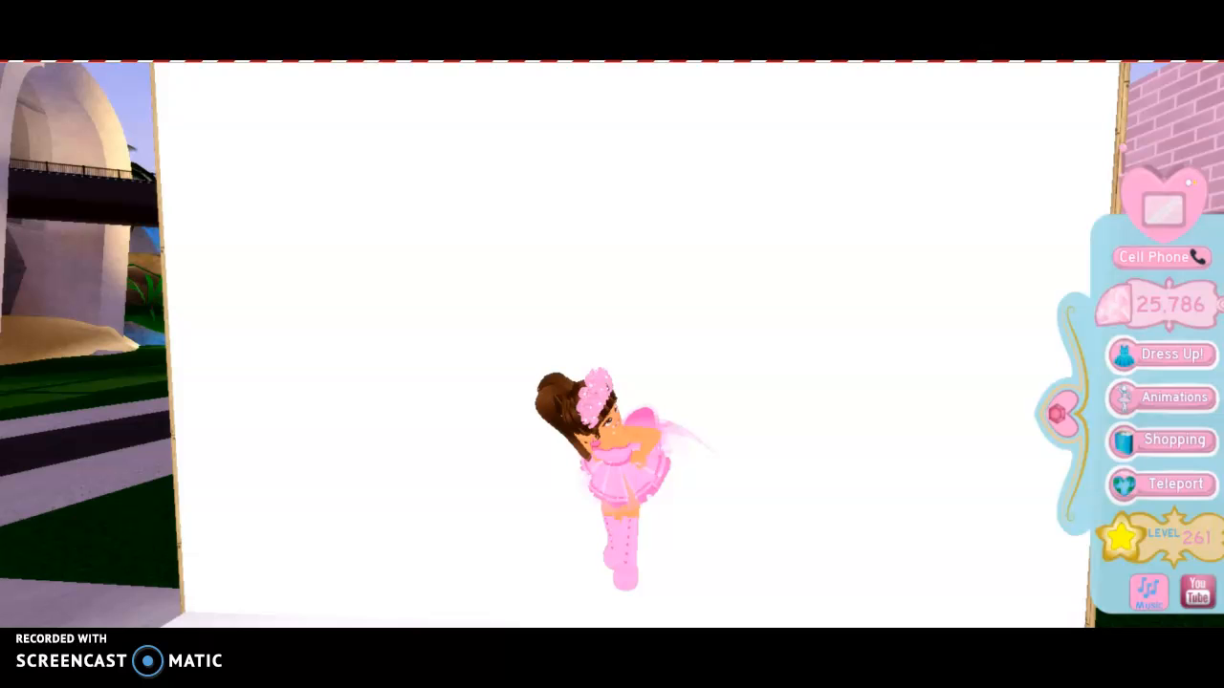
scroll(612, 344, down, 2)
scroll(612, 344, up, 2)
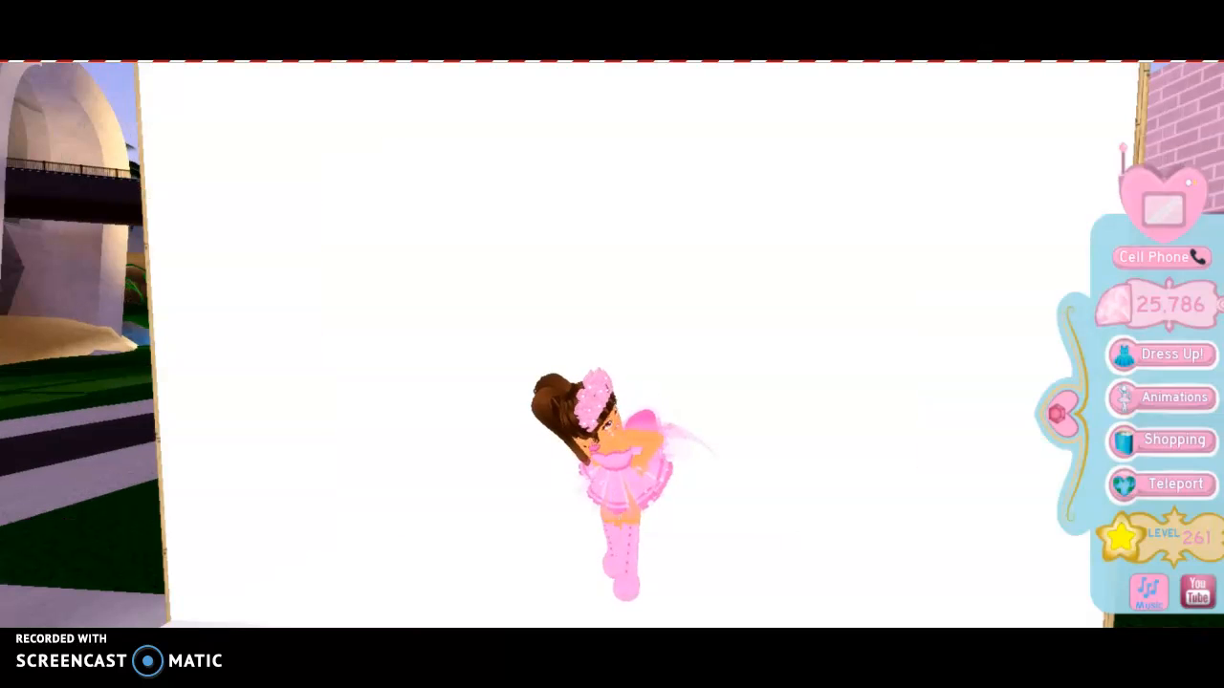
click(39, 499)
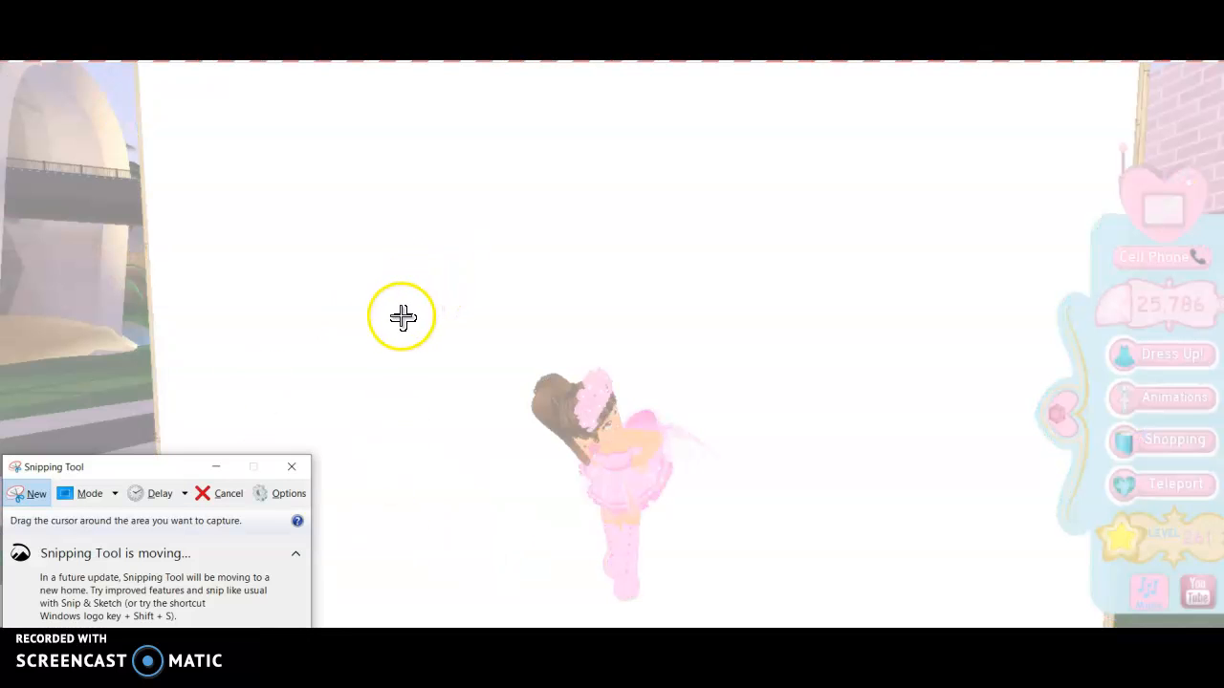
Snip a rectangle around the posed avatar.
drag(406, 332, 860, 622)
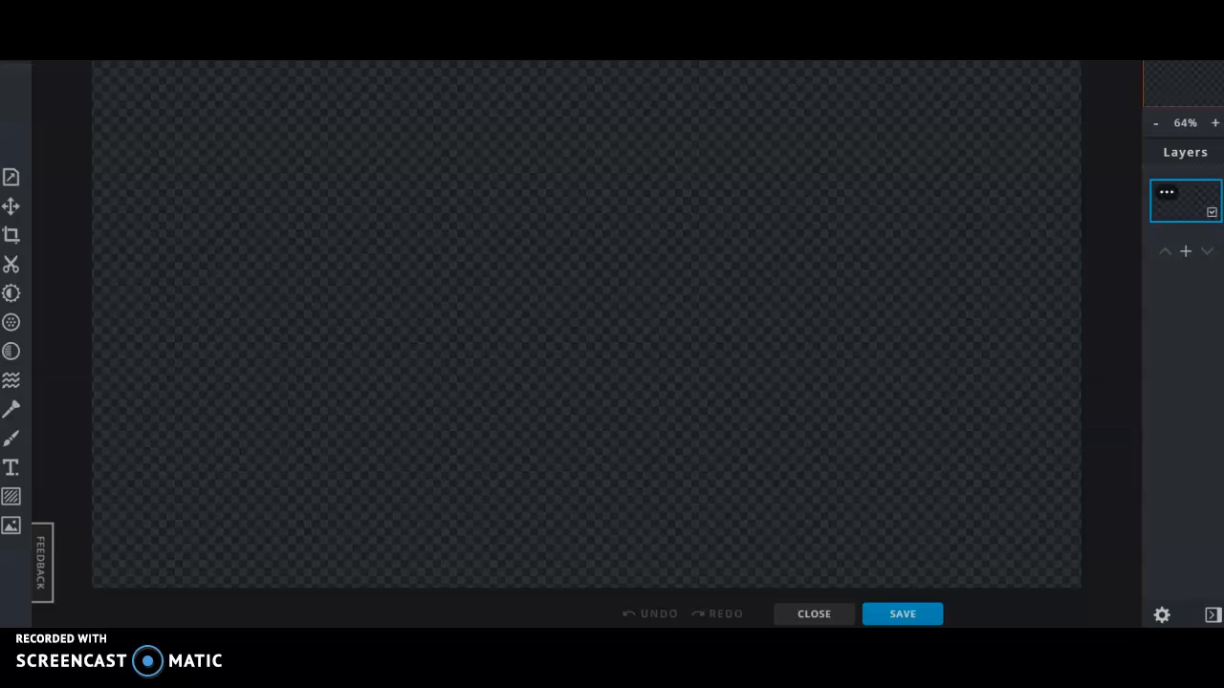
Add the 'mod' screenshot as a new image layer in Layers.
click(1185, 250)
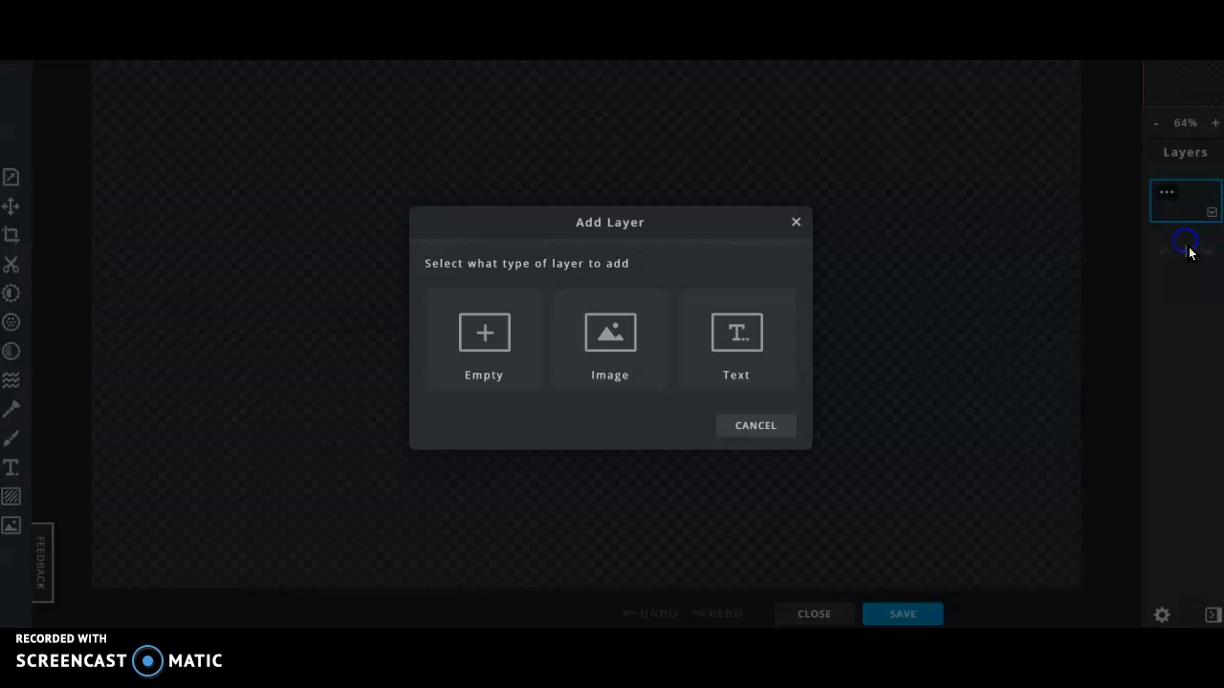
click(617, 332)
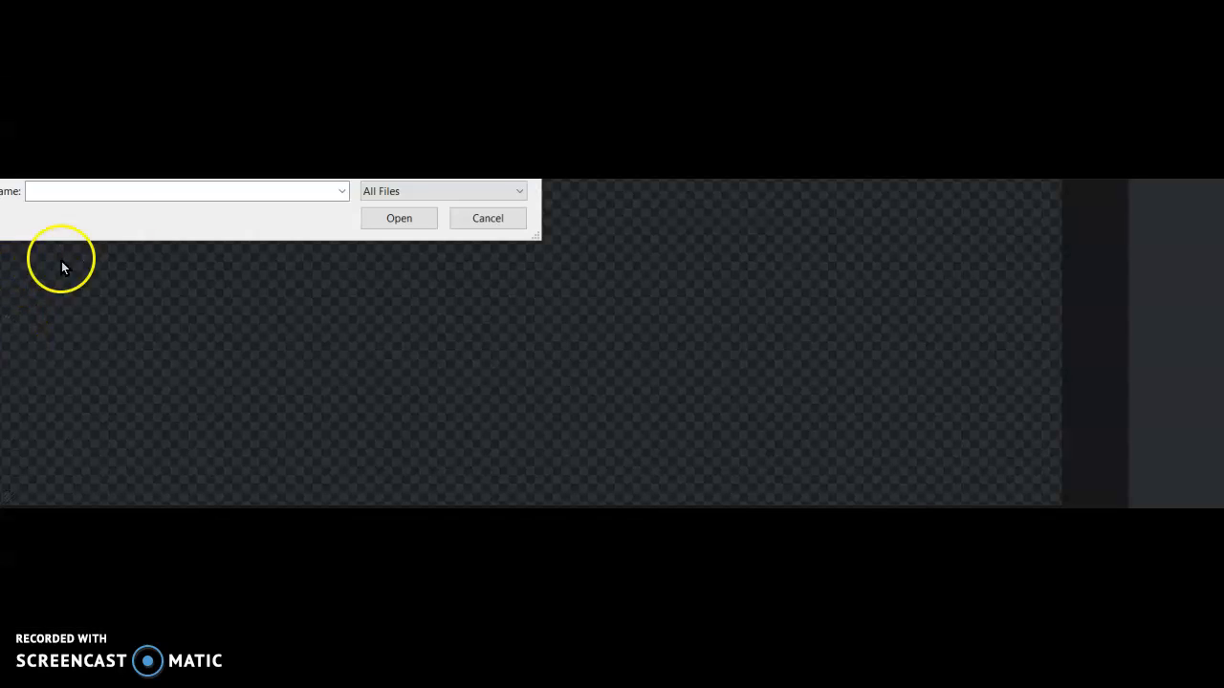
click(120, 194)
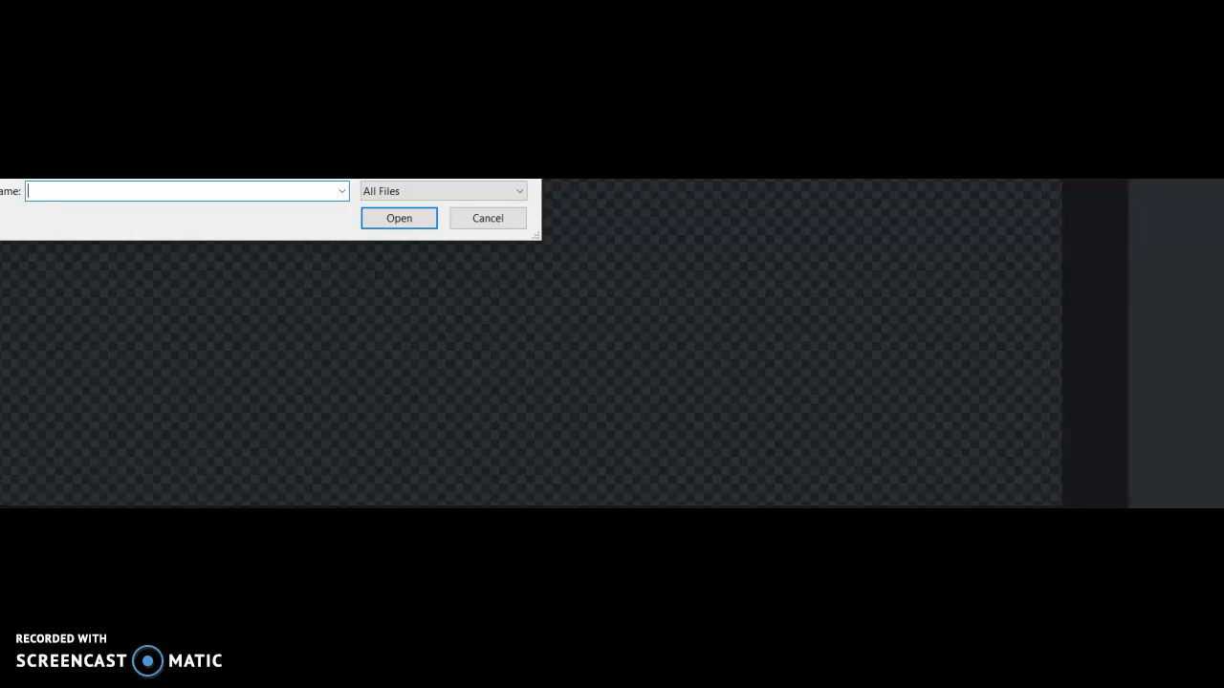
text(mod)
key(Return)
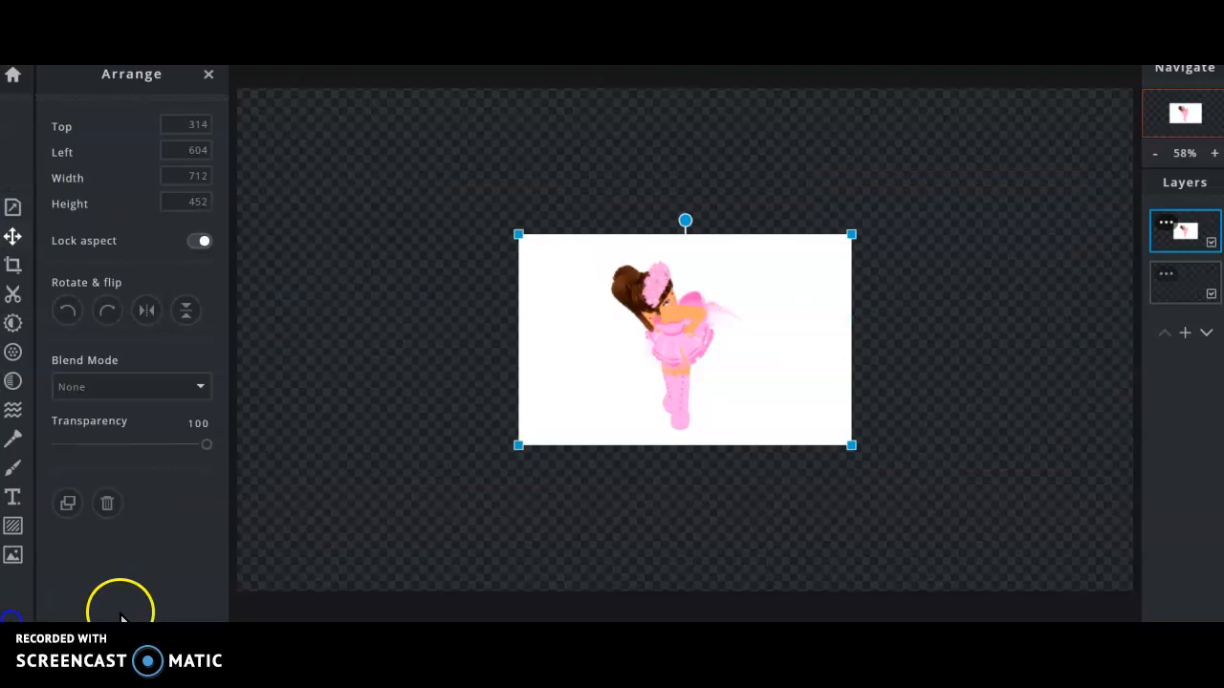
Remove the white background around the avatar with the Cutout magic wand.
click(12, 294)
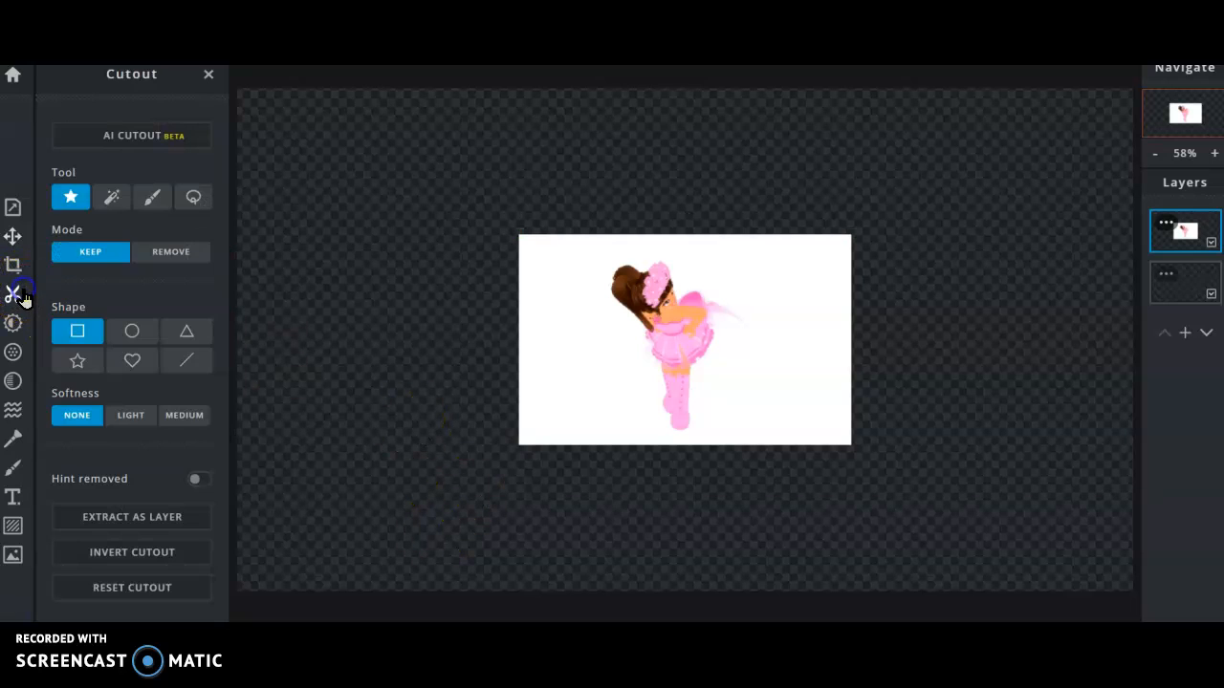
click(127, 204)
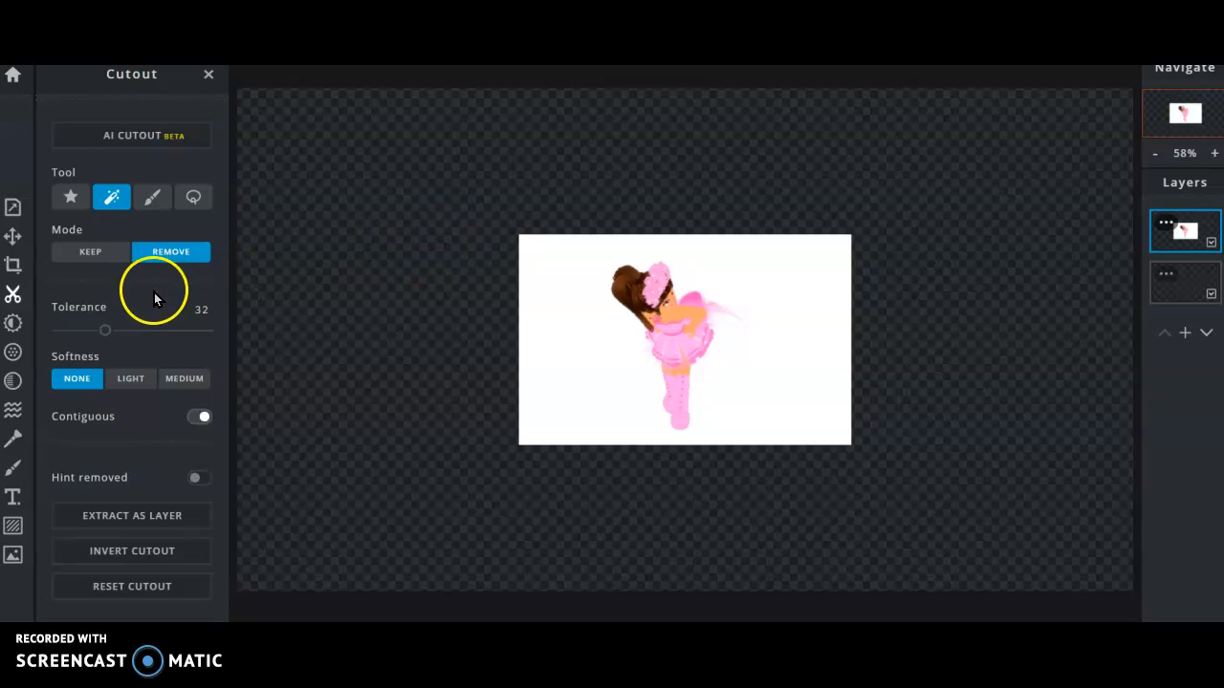
click(539, 275)
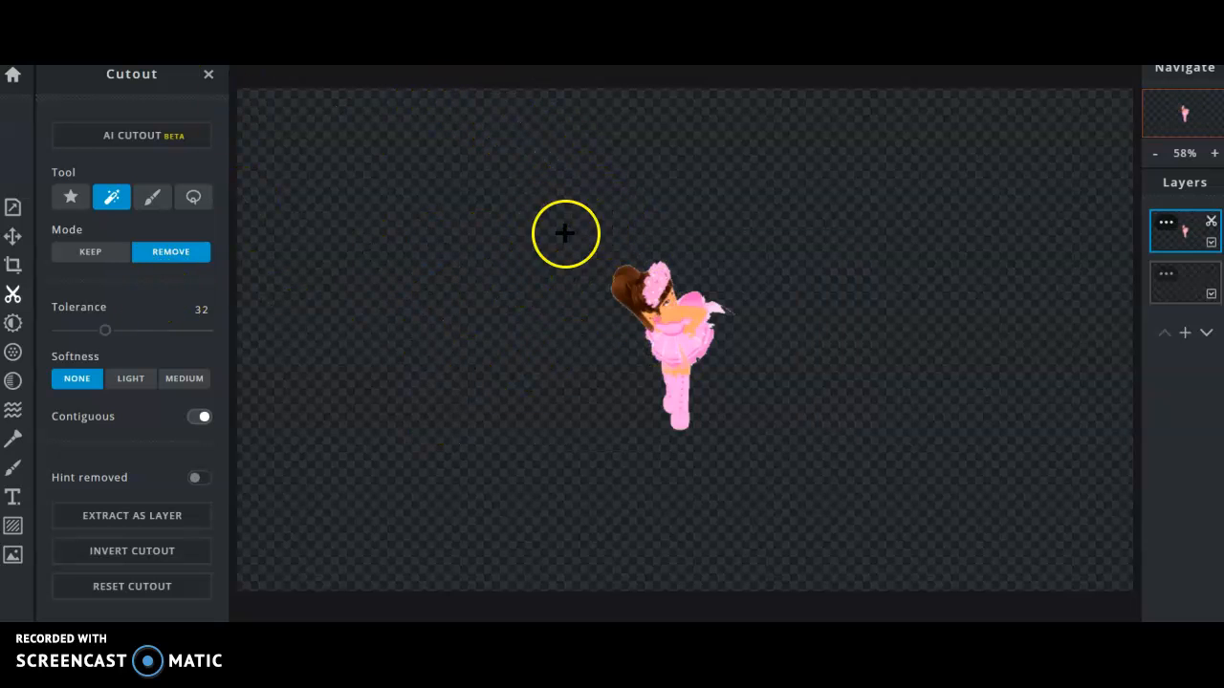
click(13, 236)
Enlarge the avatar to 1323 by 840 and move it toward the left edge.
drag(851, 444, 1166, 586)
drag(796, 432, 695, 350)
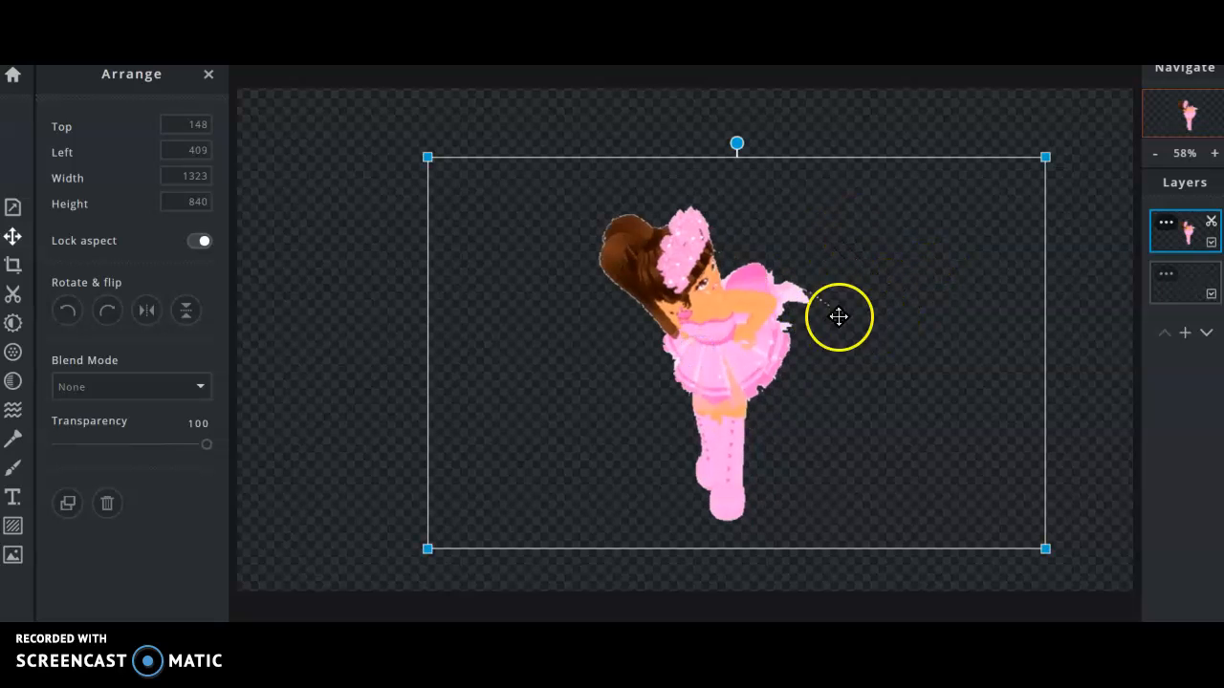
drag(800, 302, 493, 326)
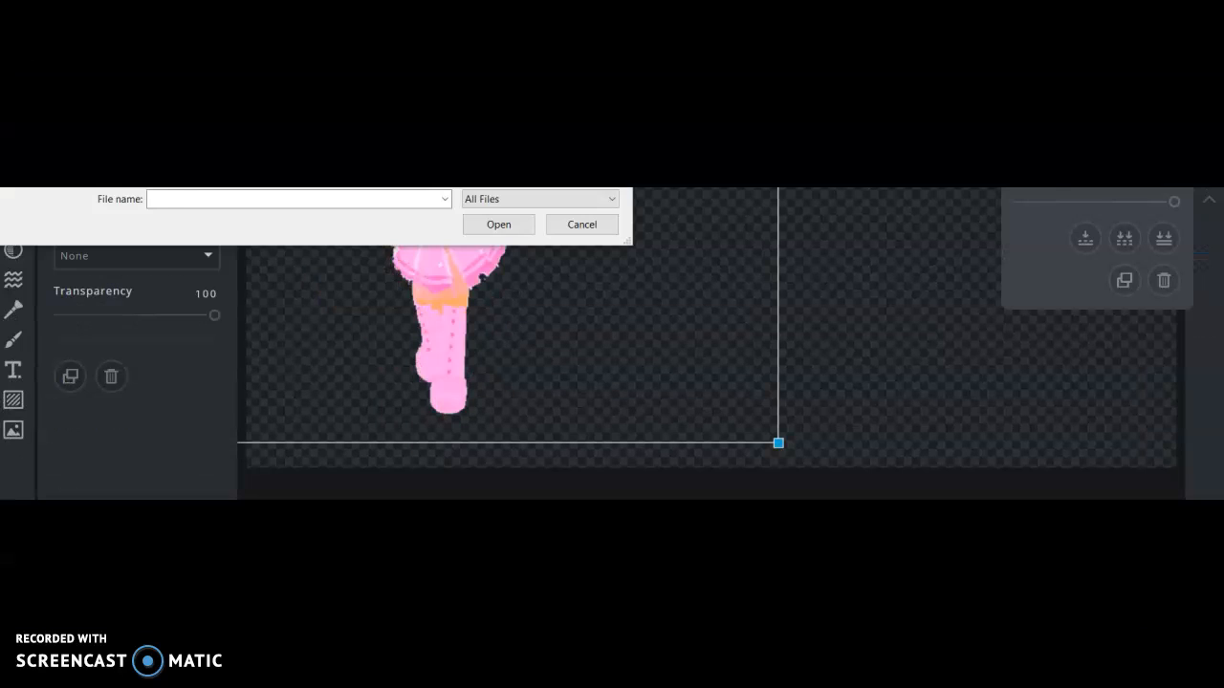
Add heartss.PNG as a new image layer.
click(202, 200)
click(214, 202)
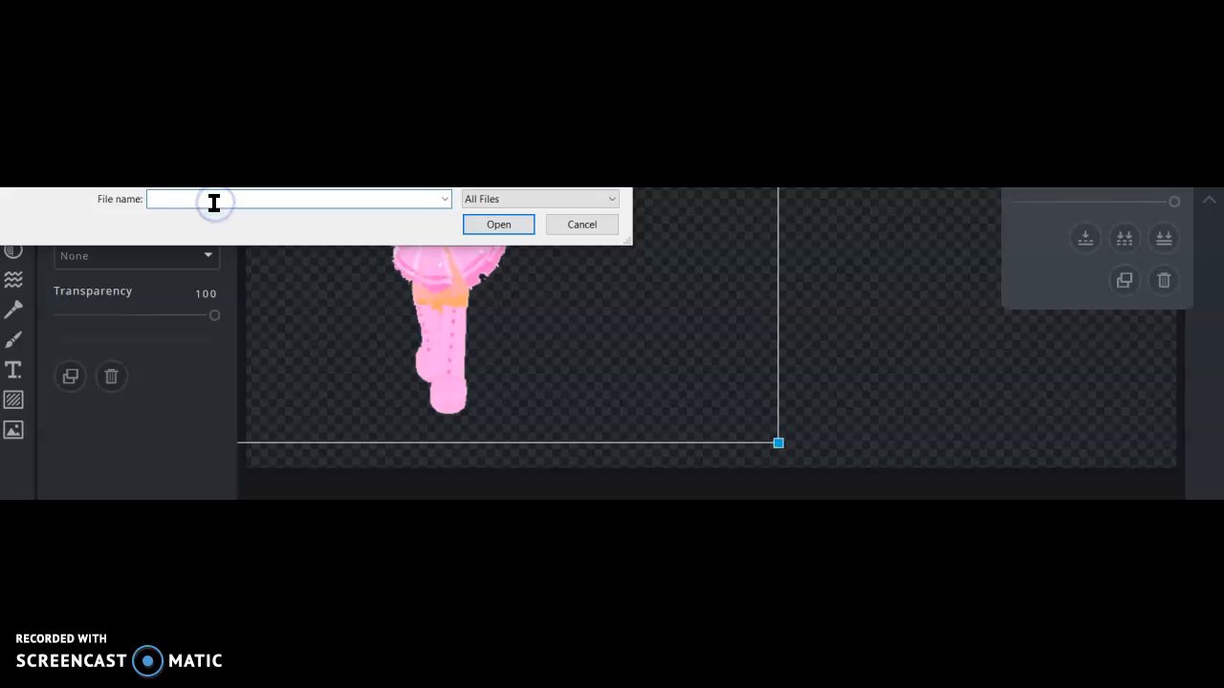
text(heartss)
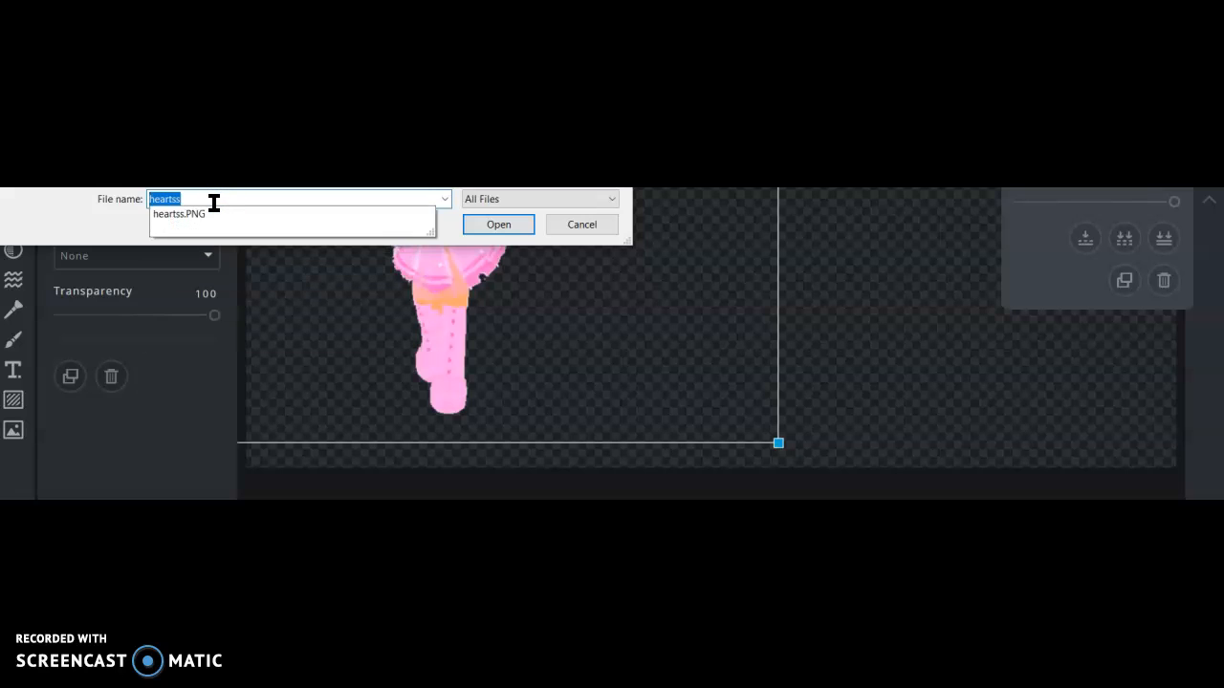
key(Return)
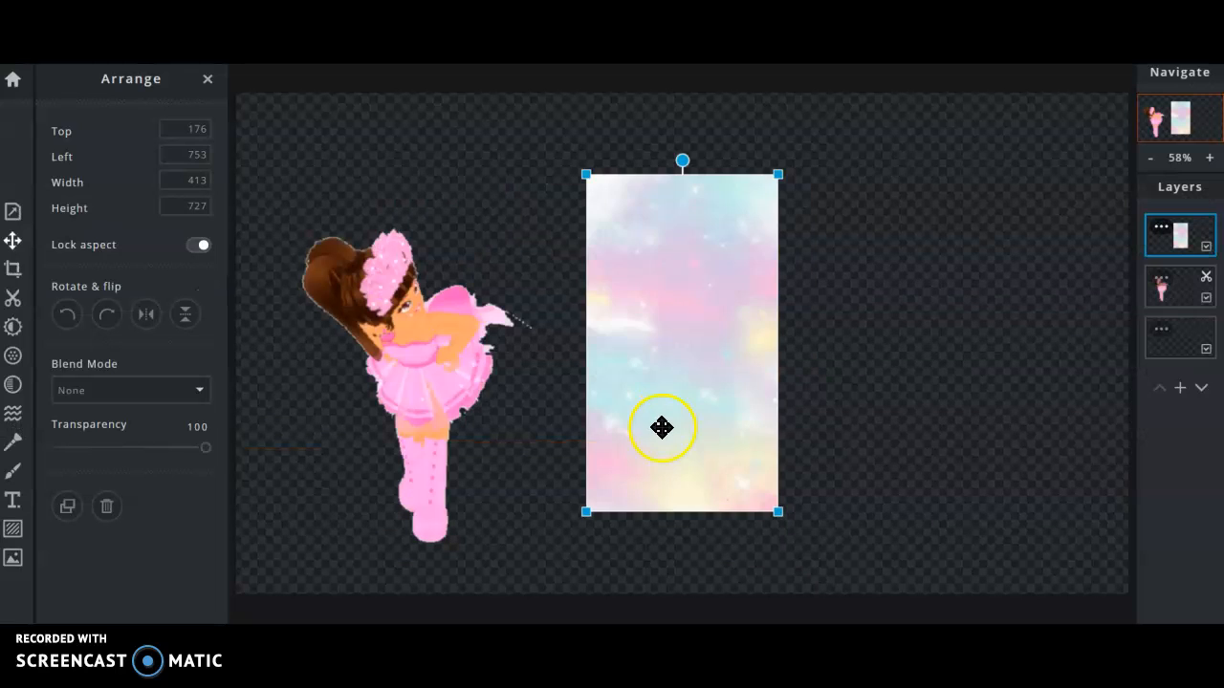
Move and resize the pastel sparkle image around the canvas.
drag(690, 294, 1103, 433)
drag(1056, 560, 1073, 574)
drag(1033, 389, 223, 105)
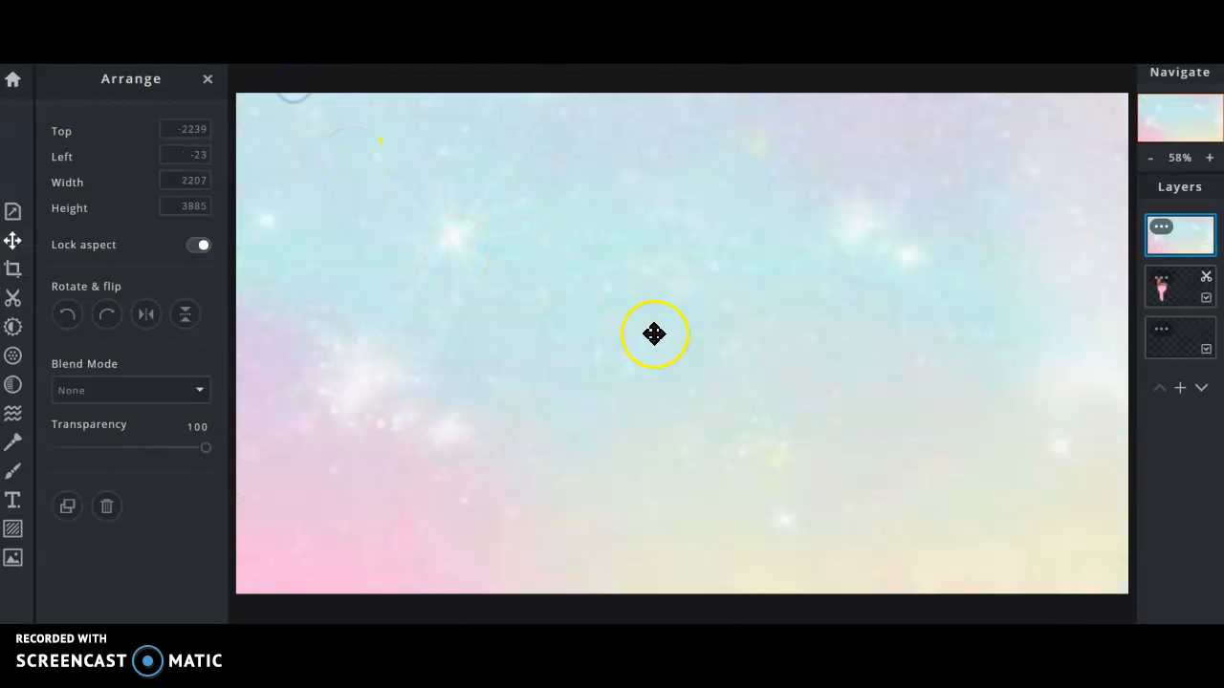
drag(308, 234, 545, 561)
drag(636, 224, 803, 562)
drag(792, 370, 838, 558)
drag(909, 349, 951, 517)
drag(898, 290, 1054, 582)
drag(987, 562, 1112, 601)
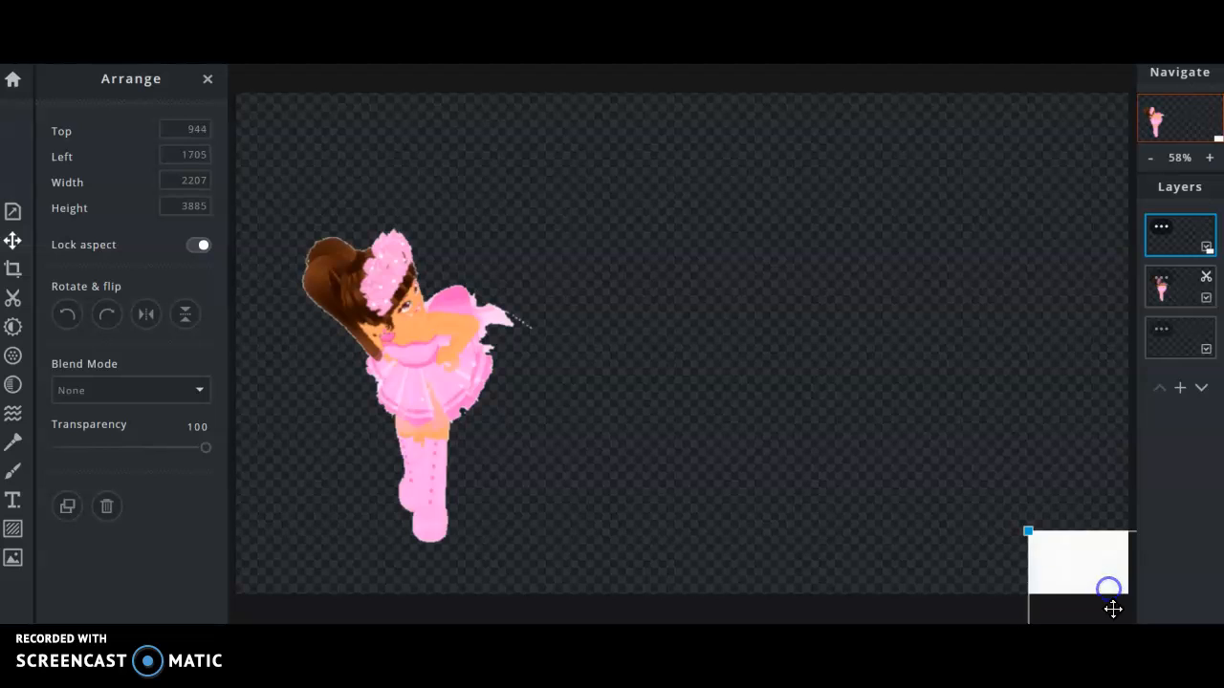
Stretch the pastel image over the whole canvas and place it beneath the avatar layer.
drag(1030, 532, 608, 105)
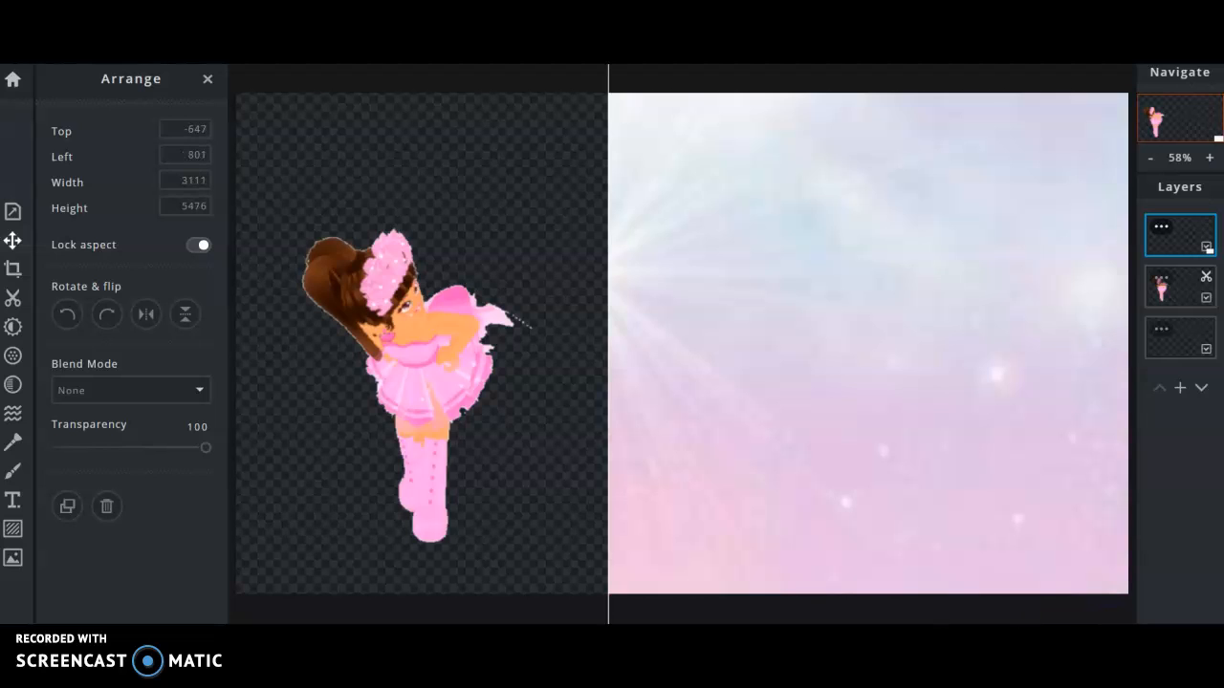
drag(799, 274, 274, 334)
drag(779, 366, 738, 370)
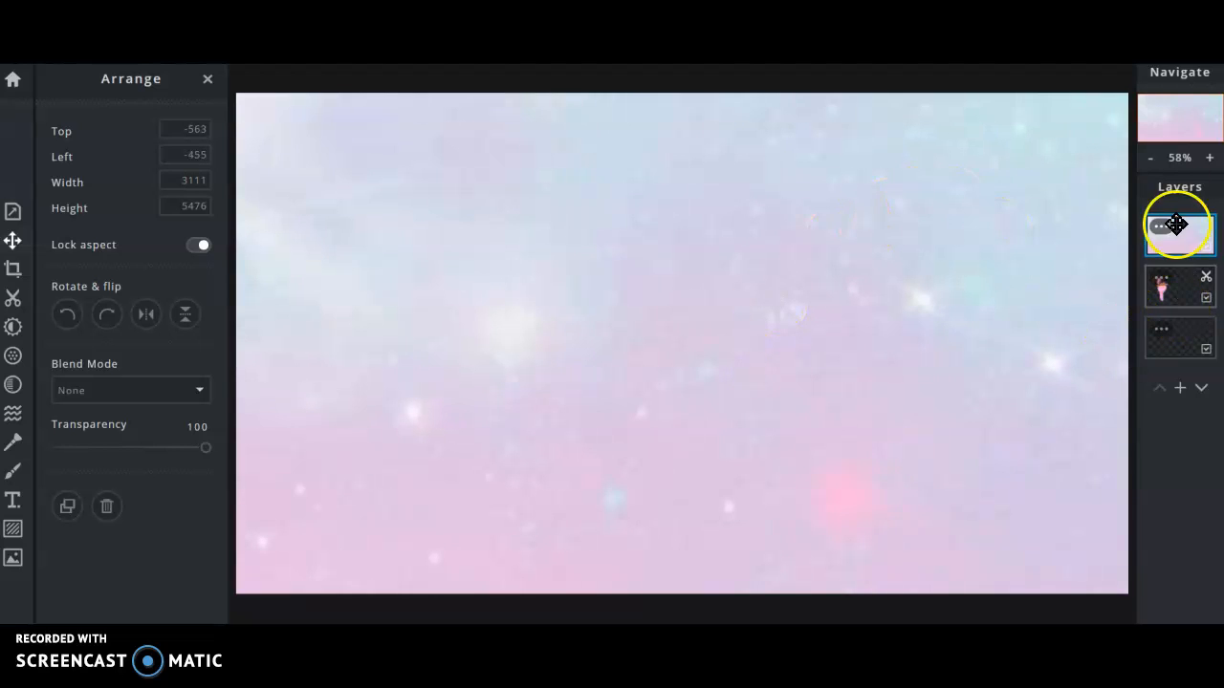
drag(1193, 237, 1179, 286)
drag(514, 284, 472, 245)
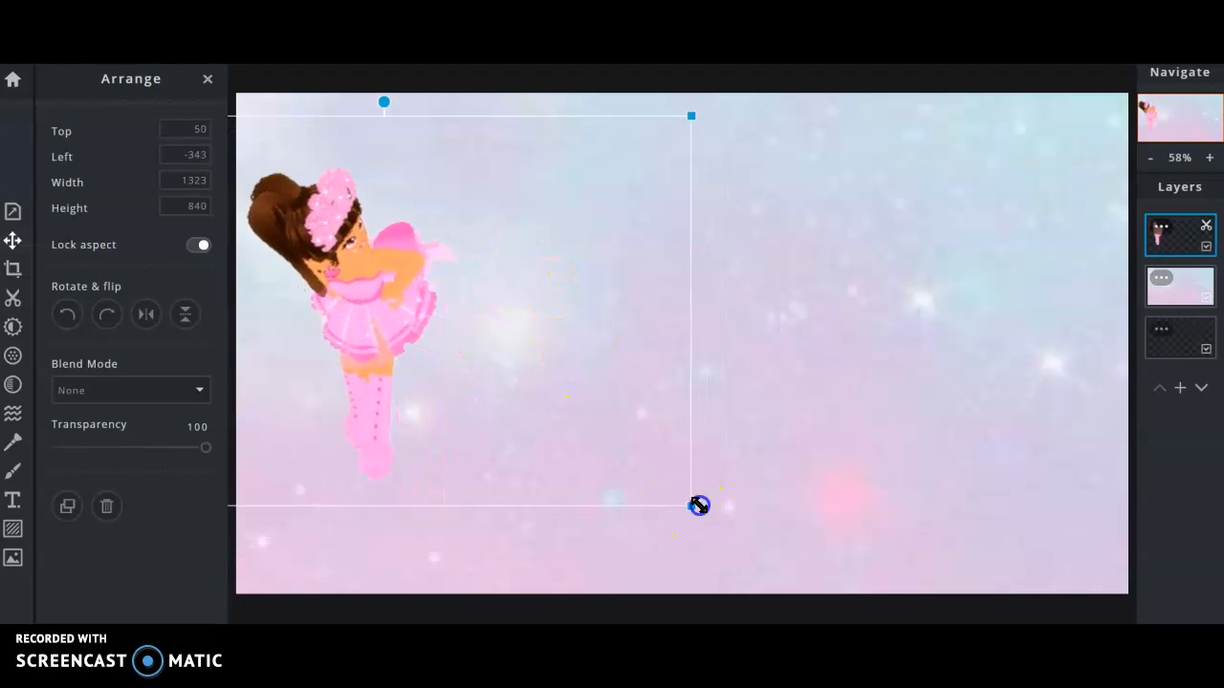
Enlarge the avatar to 1727 by 1097 and place it at Top 17, Left -409.
drag(699, 505, 877, 557)
drag(459, 467, 431, 454)
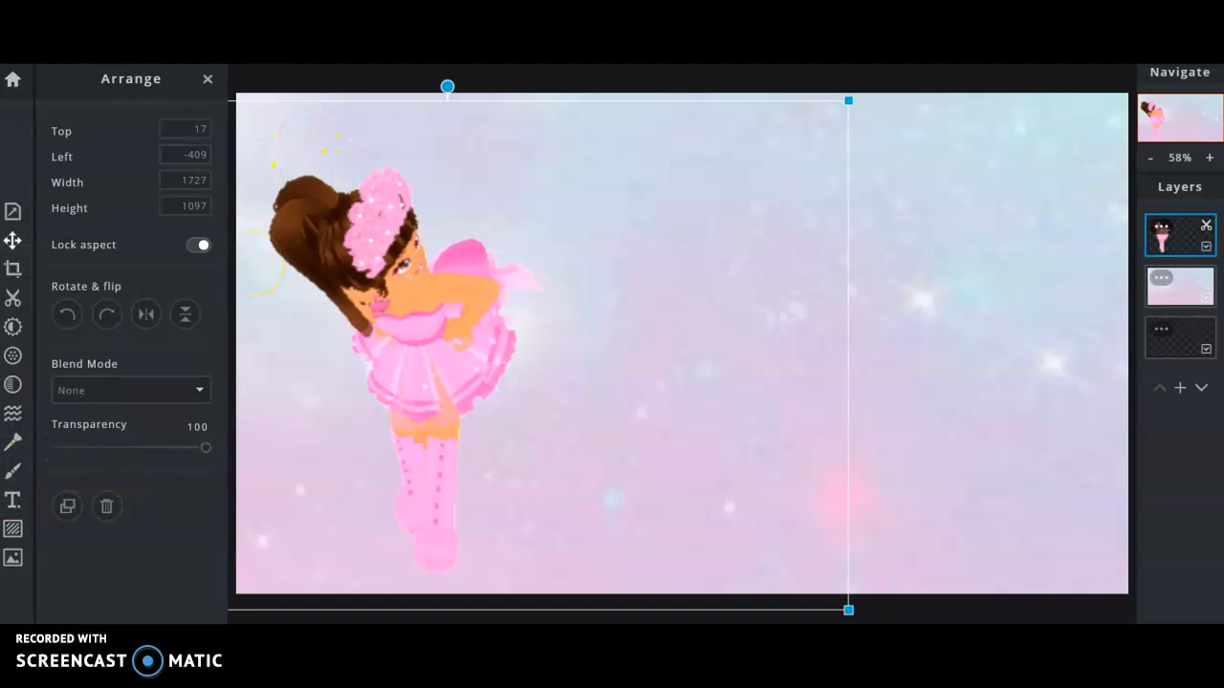
Add the plain white Squared border from the Border elements.
click(11, 533)
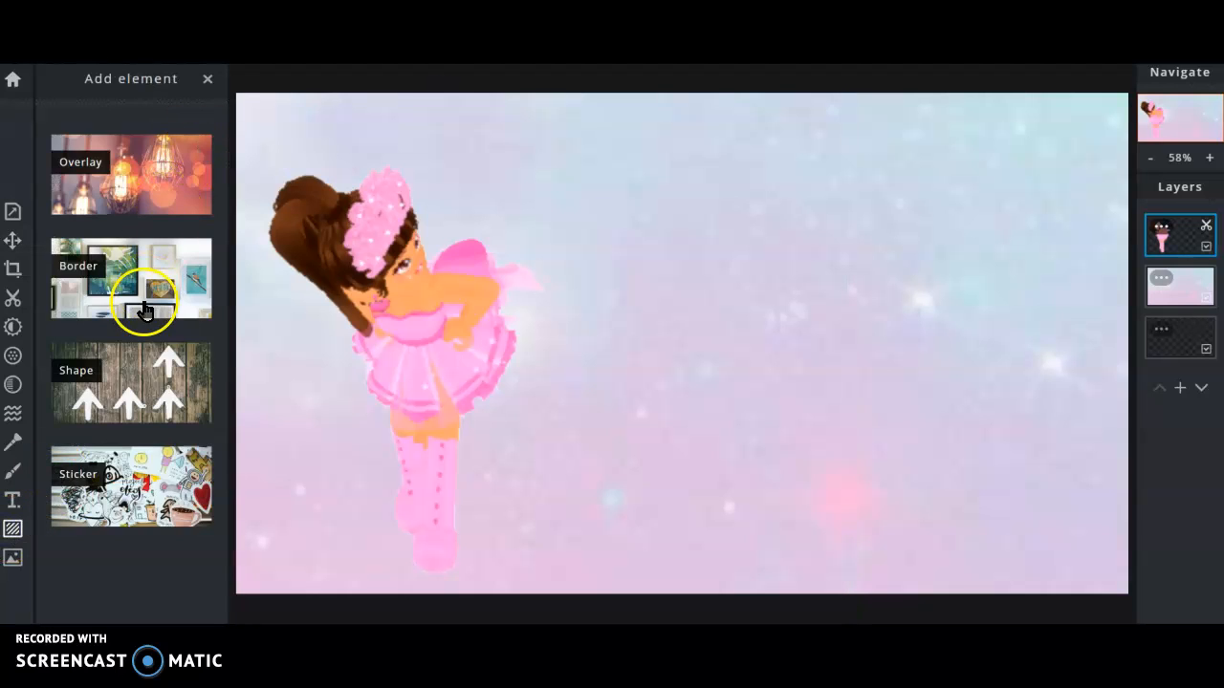
click(142, 301)
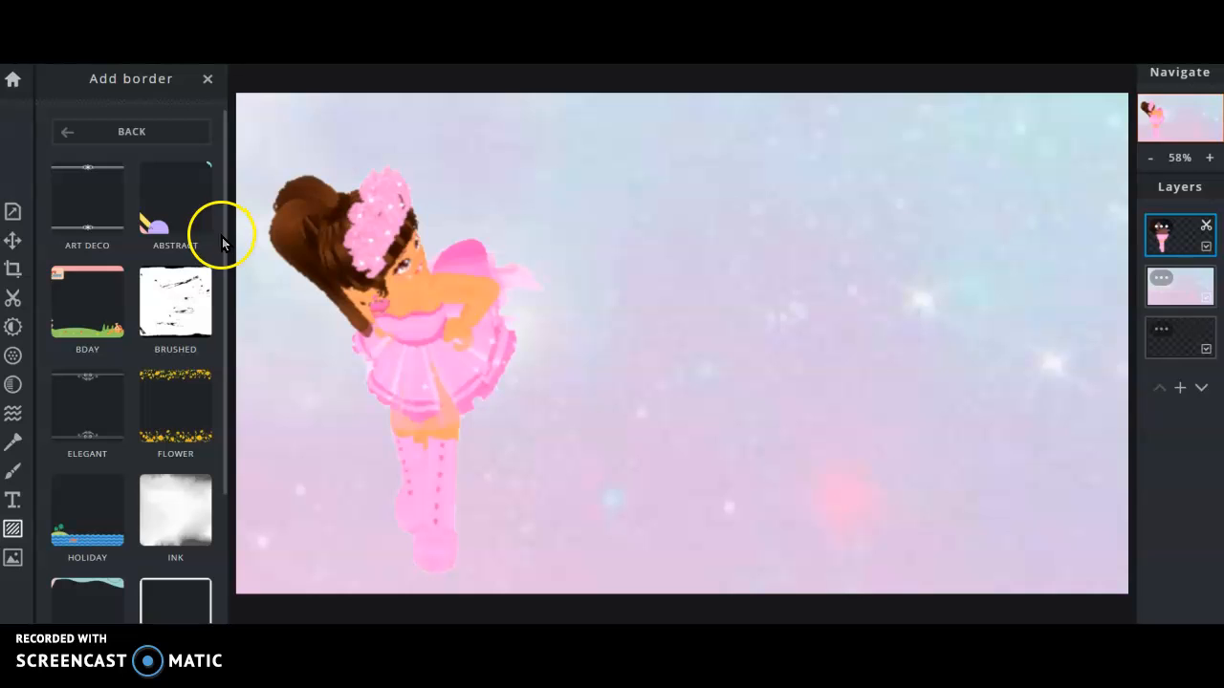
drag(226, 239, 225, 445)
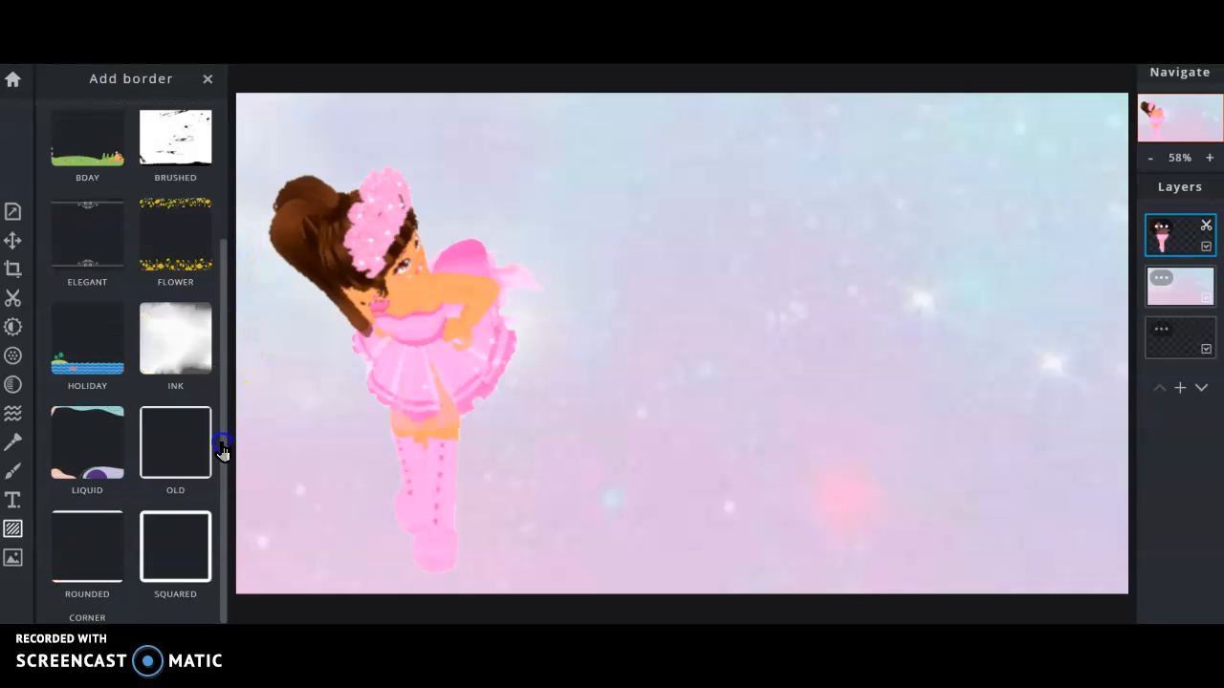
click(204, 522)
click(183, 221)
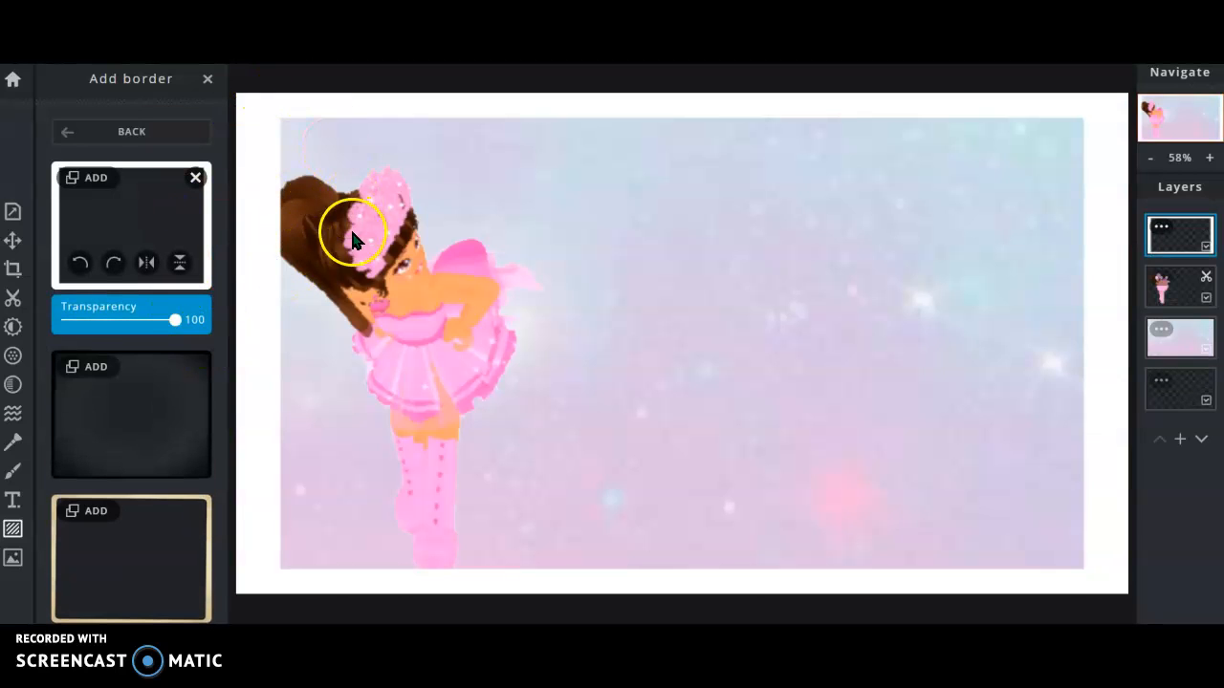
Nudge the avatar slightly right to Top 0, Left -371.
click(183, 127)
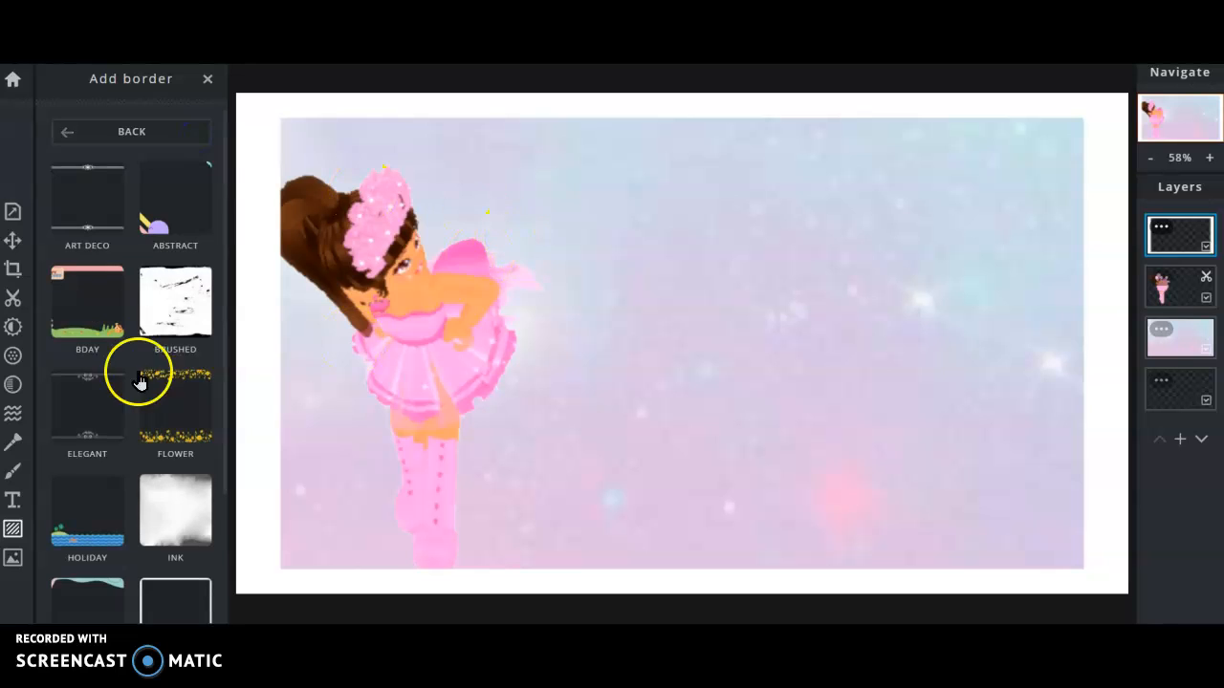
click(22, 241)
drag(350, 247, 372, 239)
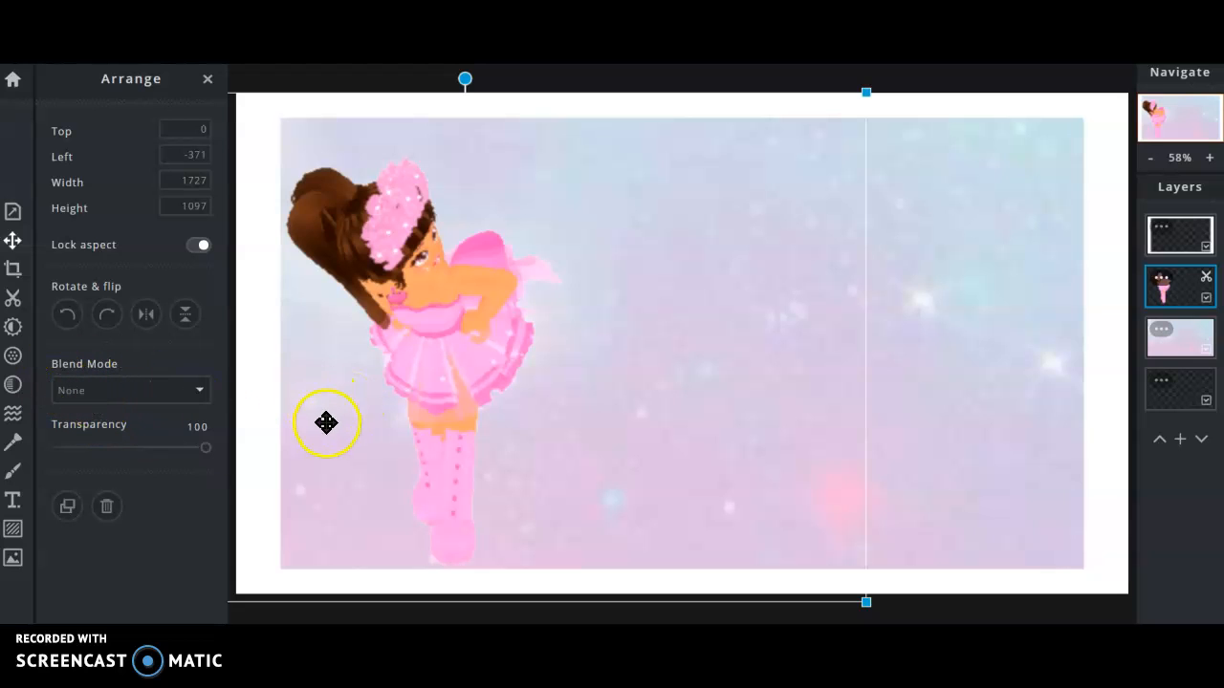
Add a new text layer and clear out its sample text.
click(13, 503)
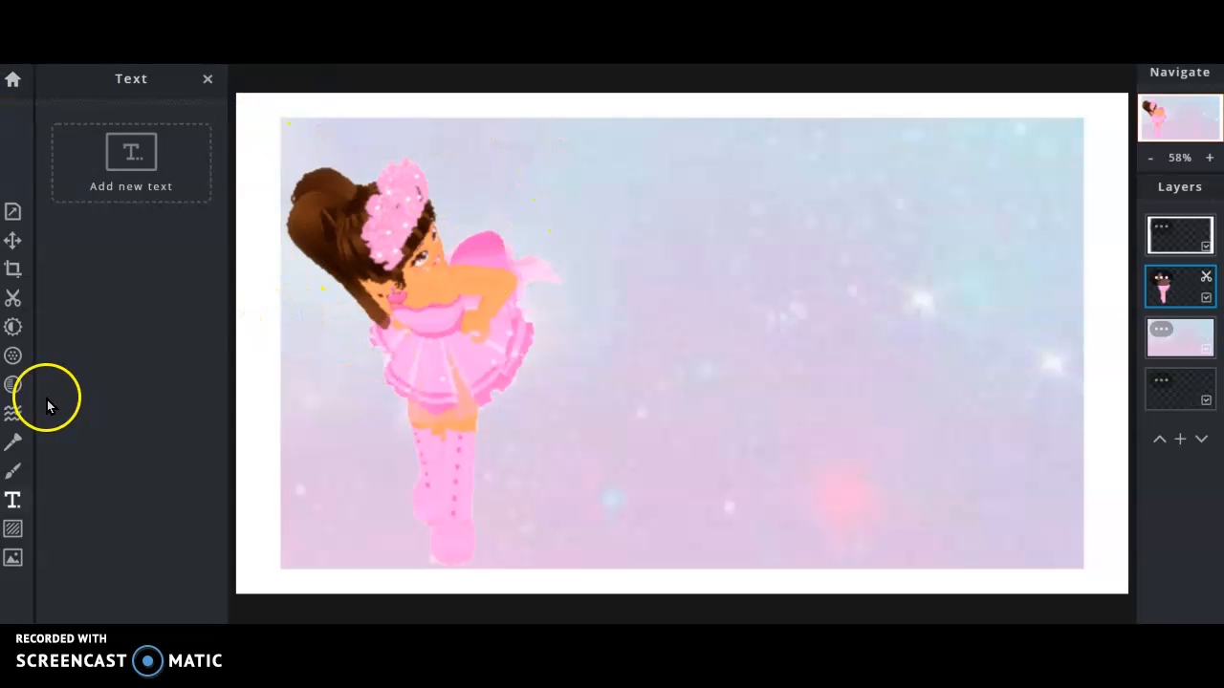
click(180, 158)
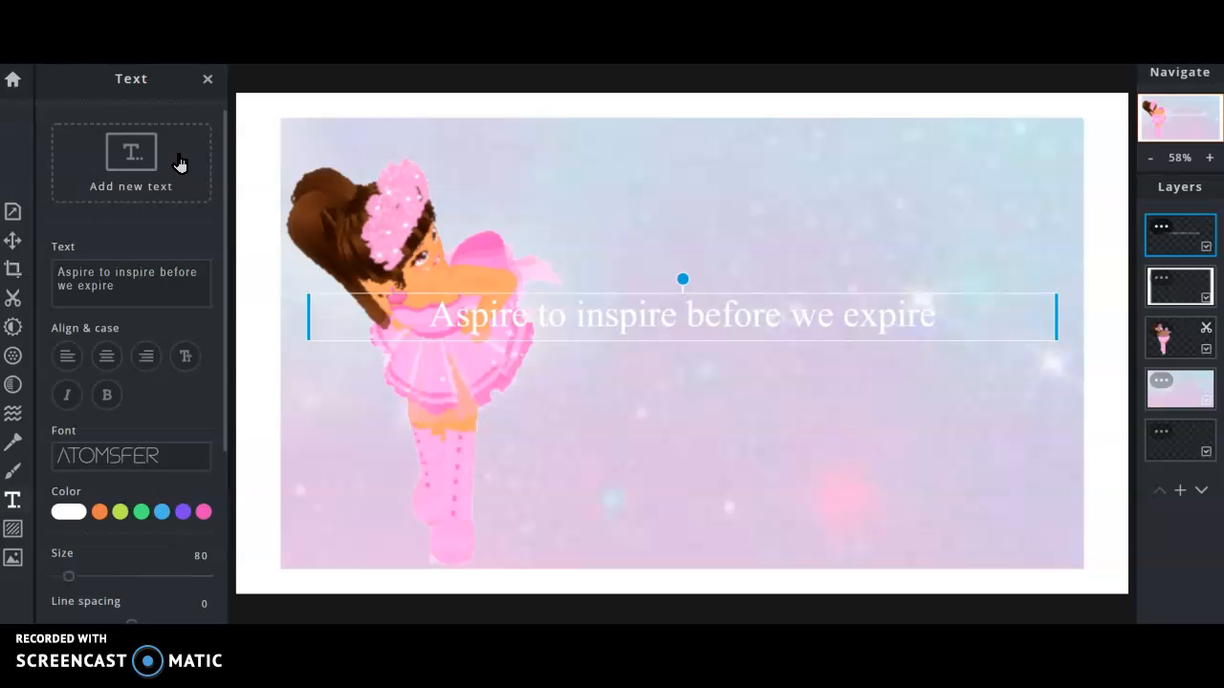
drag(172, 286, 73, 245)
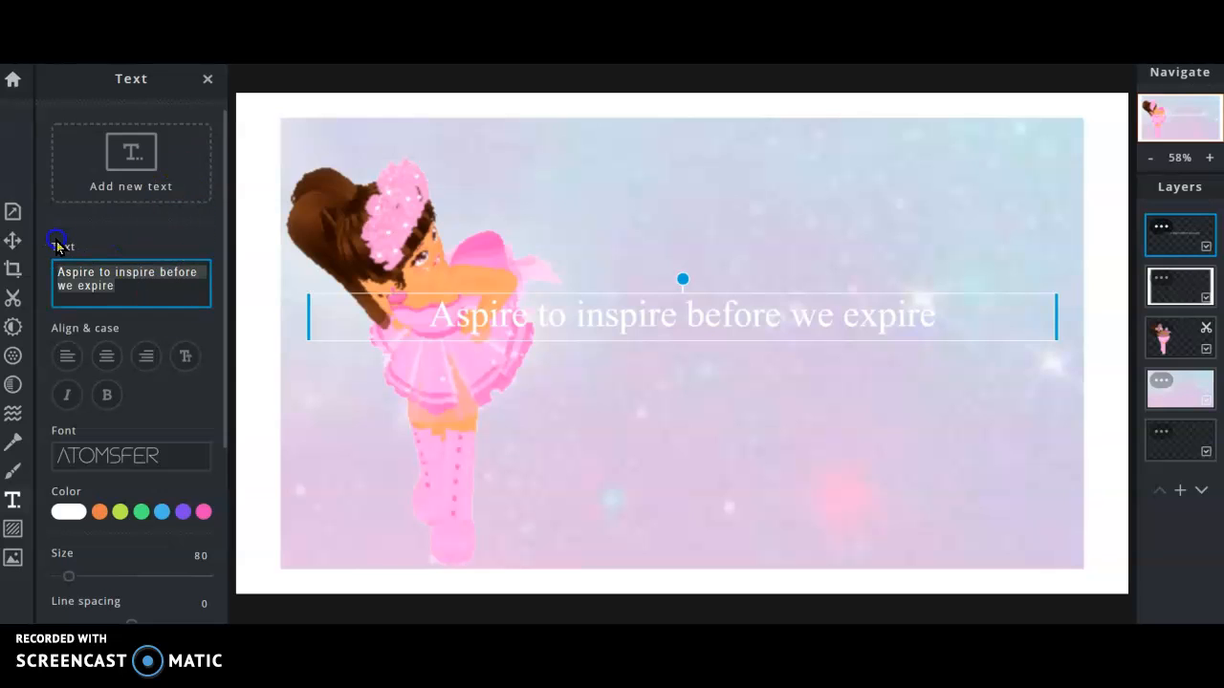
key(Delete)
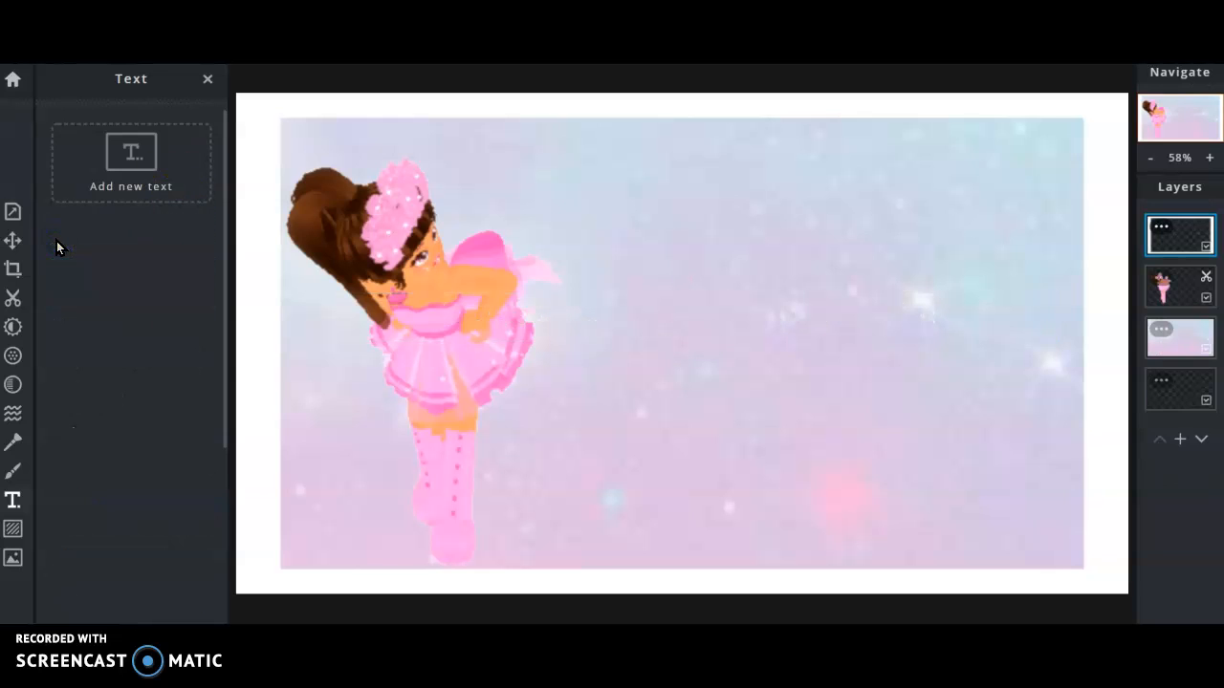
click(167, 158)
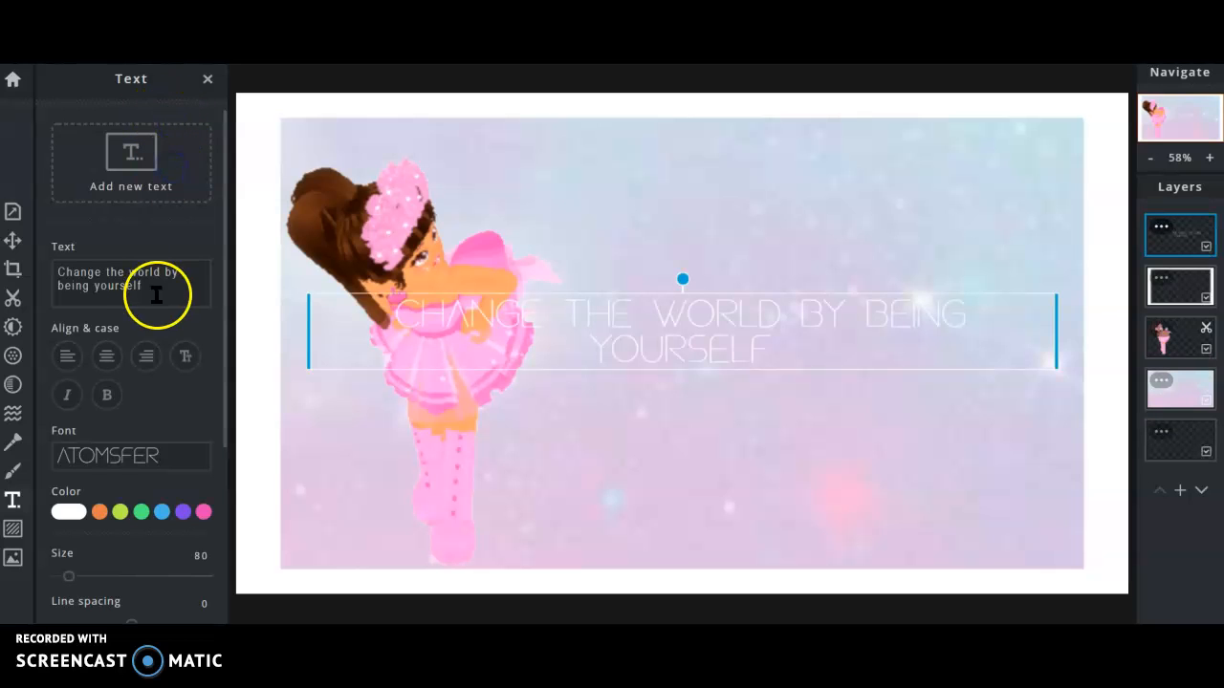
drag(190, 277, 51, 280)
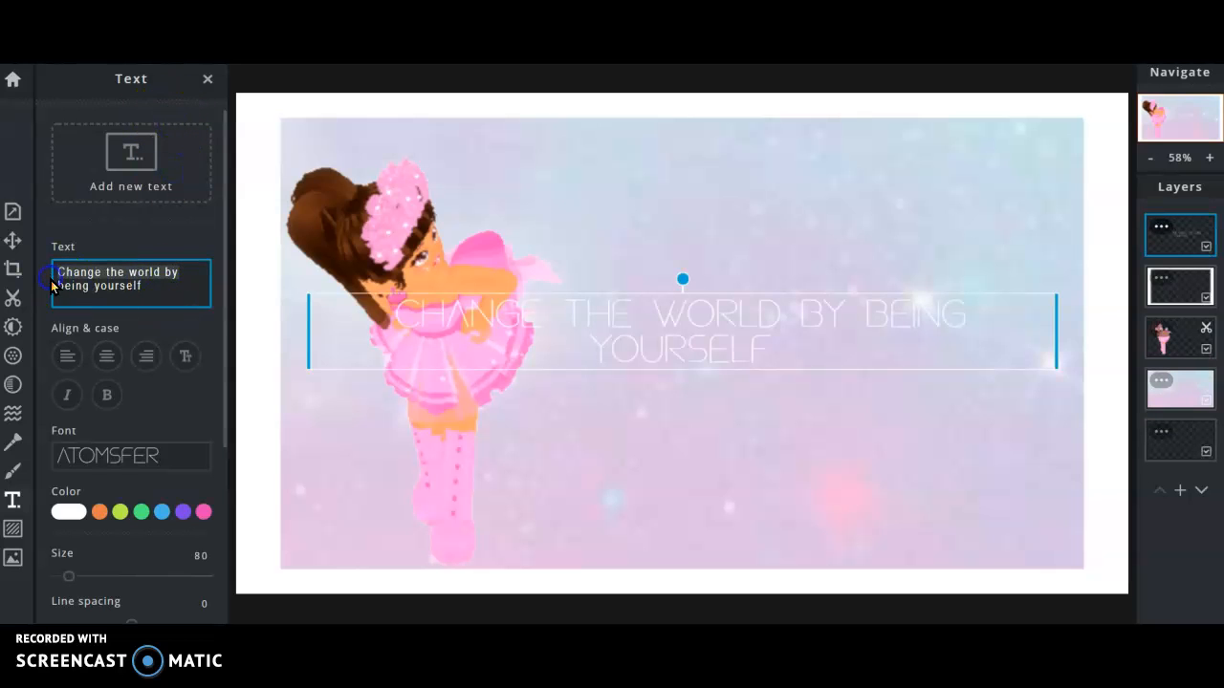
click(178, 294)
key(BackSpace)
key(BackSpace)
key(BackSpace)
key(BackSpace)
key(BackSpace)
key(BackSpace)
key(BackSpace)
key(BackSpace)
key(BackSpace)
key(BackSpace)
key(BackSpace)
key(BackSpace)
key(BackSpace)
key(BackSpace)
key(BackSpace)
key(BackSpace)
key(BackSpace)
key(BackSpace)
key(BackSpace)
key(BackSpace)
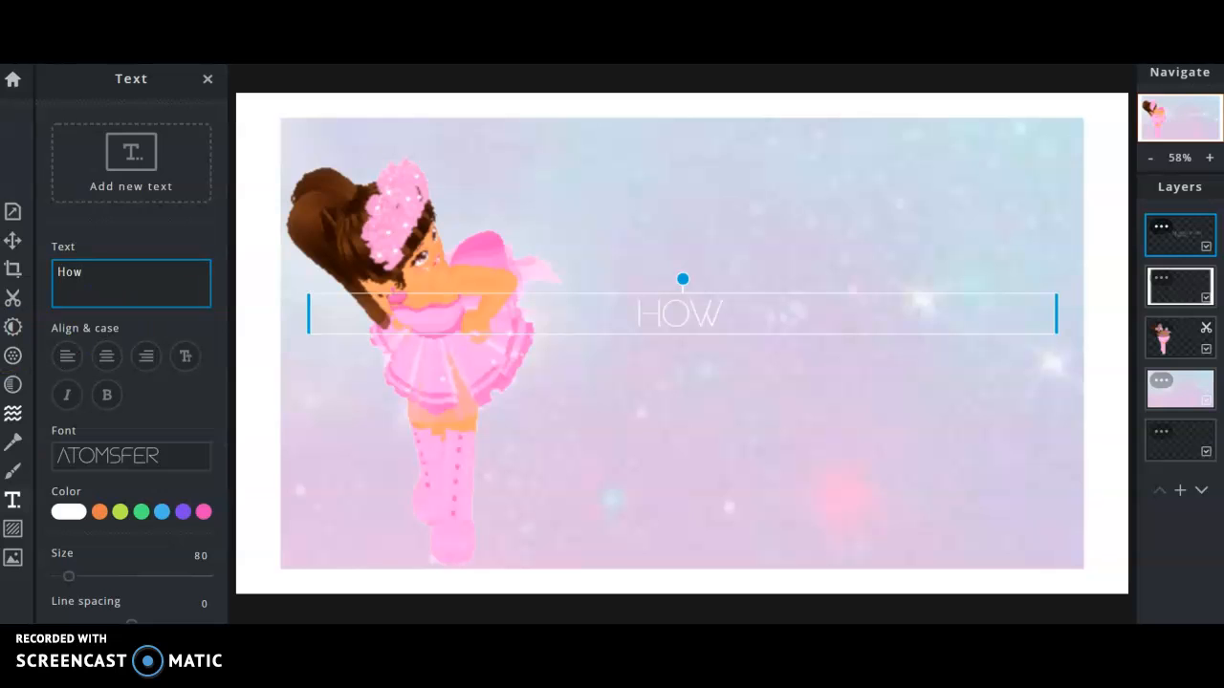
Set the 'How' text layer to the Amaranth font.
click(13, 413)
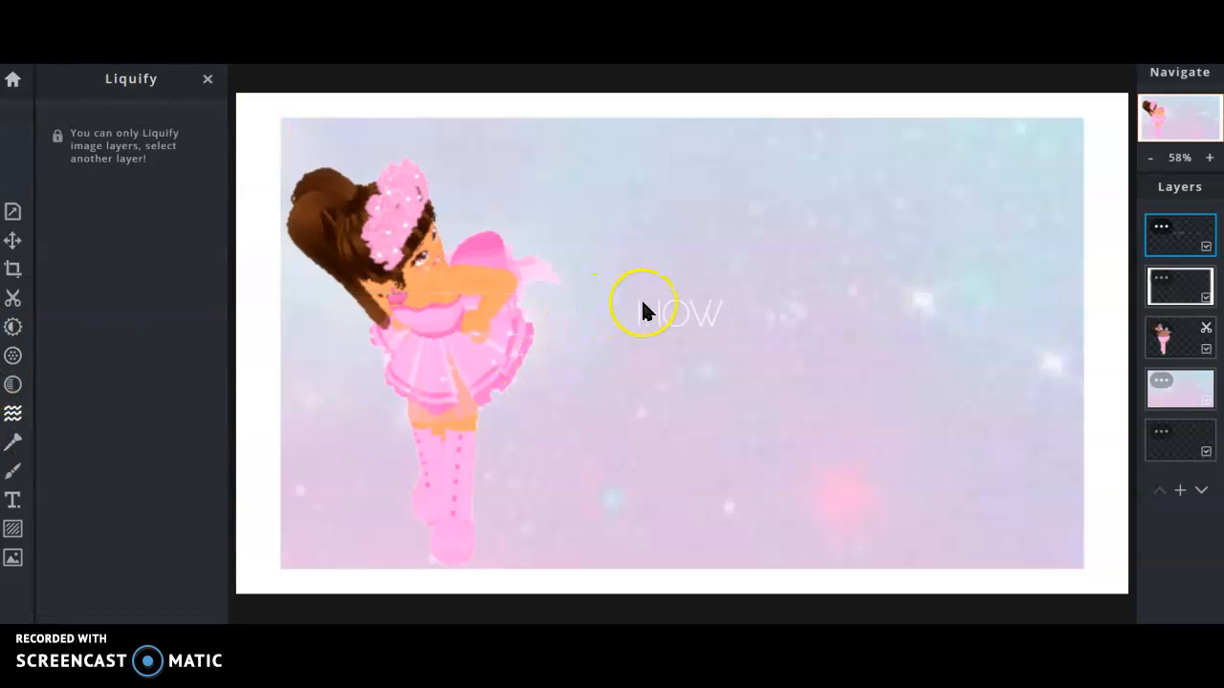
click(12, 499)
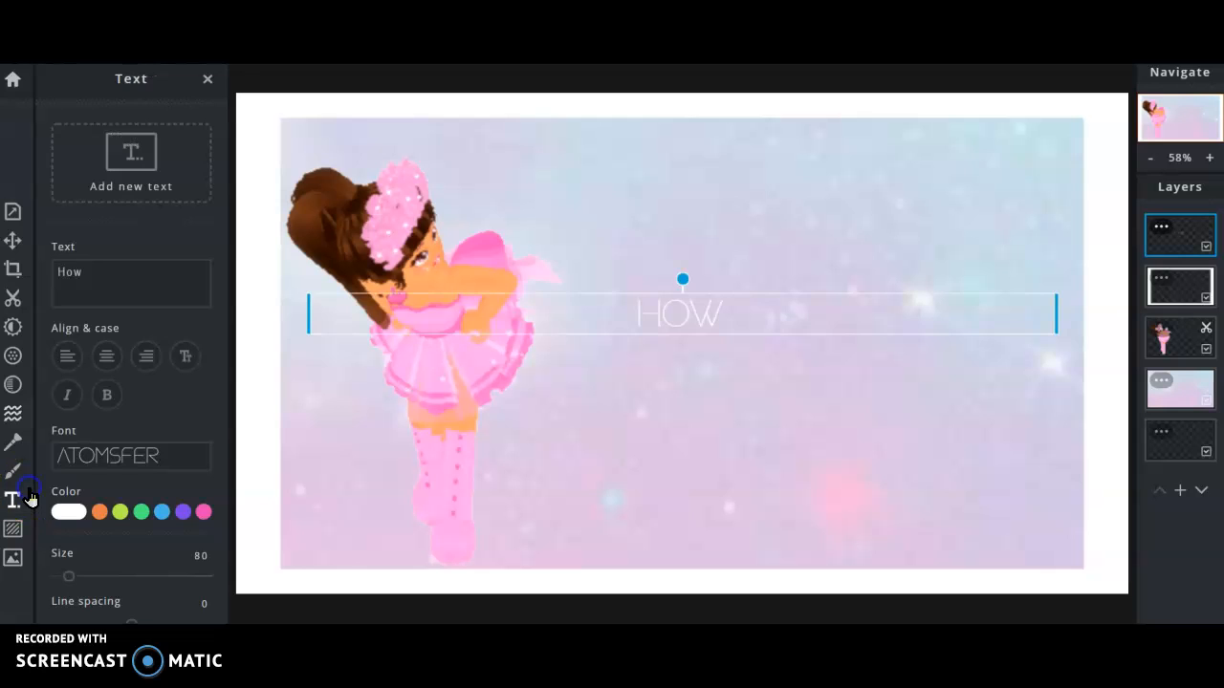
click(194, 466)
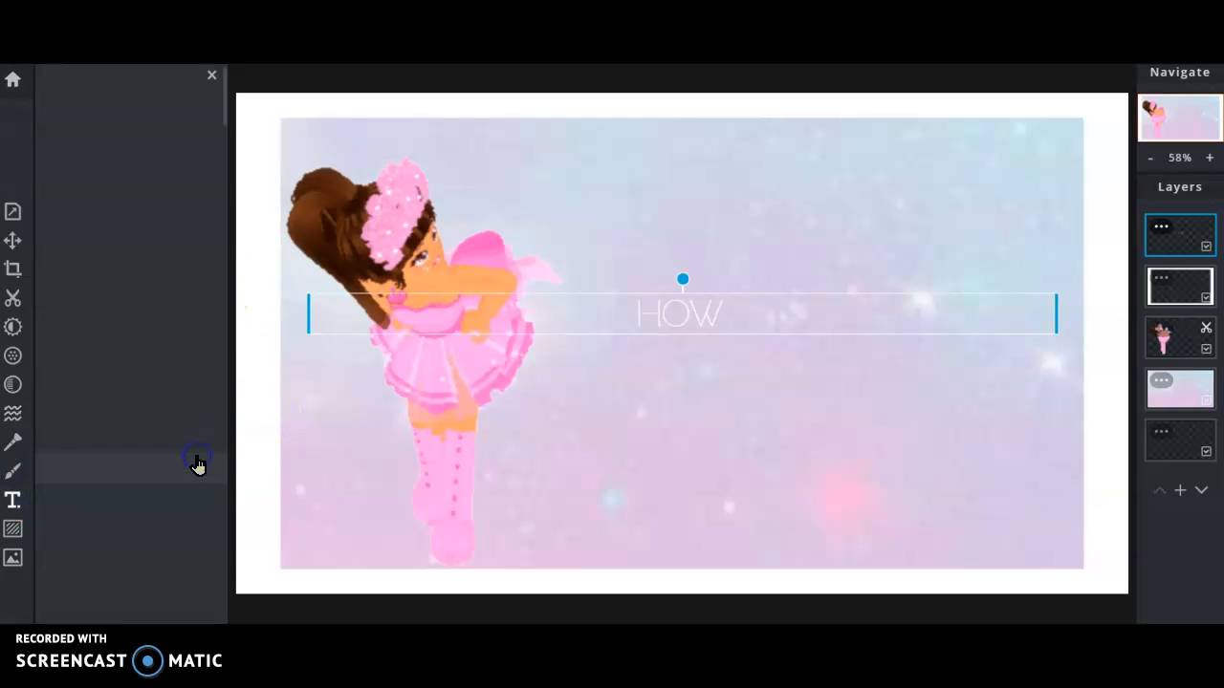
click(168, 419)
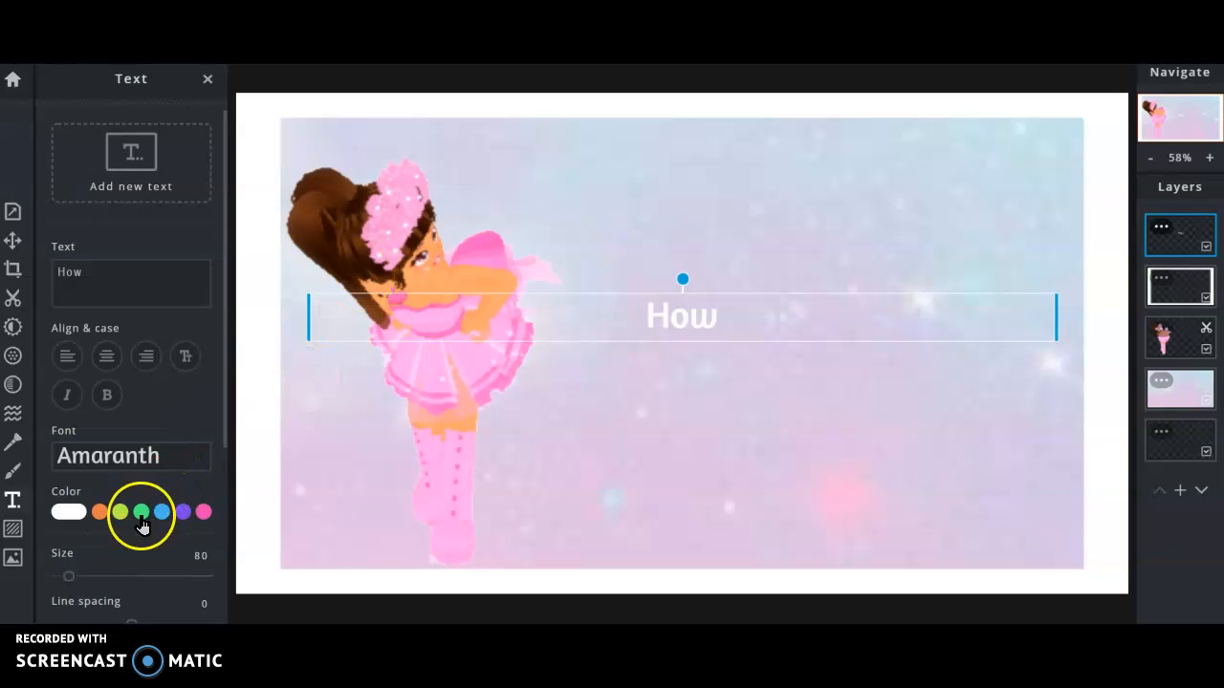
Keep the How text white and give it a pink outline of size 4.
click(68, 513)
click(129, 564)
drag(86, 553, 57, 532)
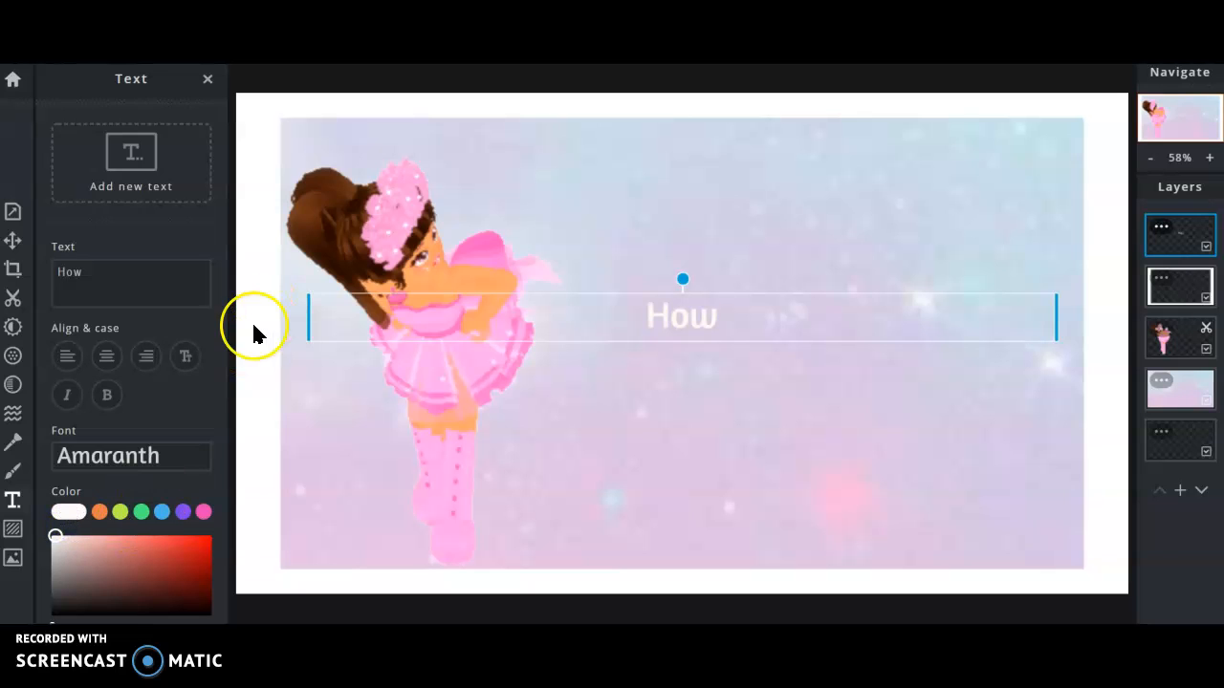
scroll(191, 507, down, 5)
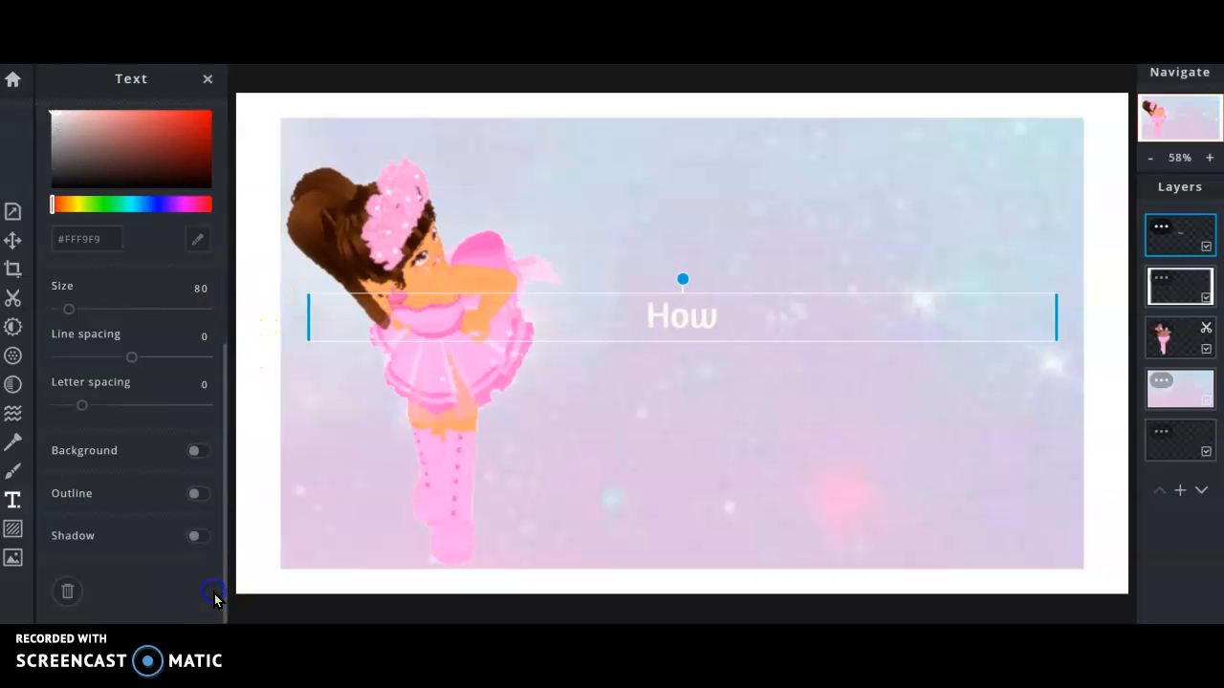
click(195, 496)
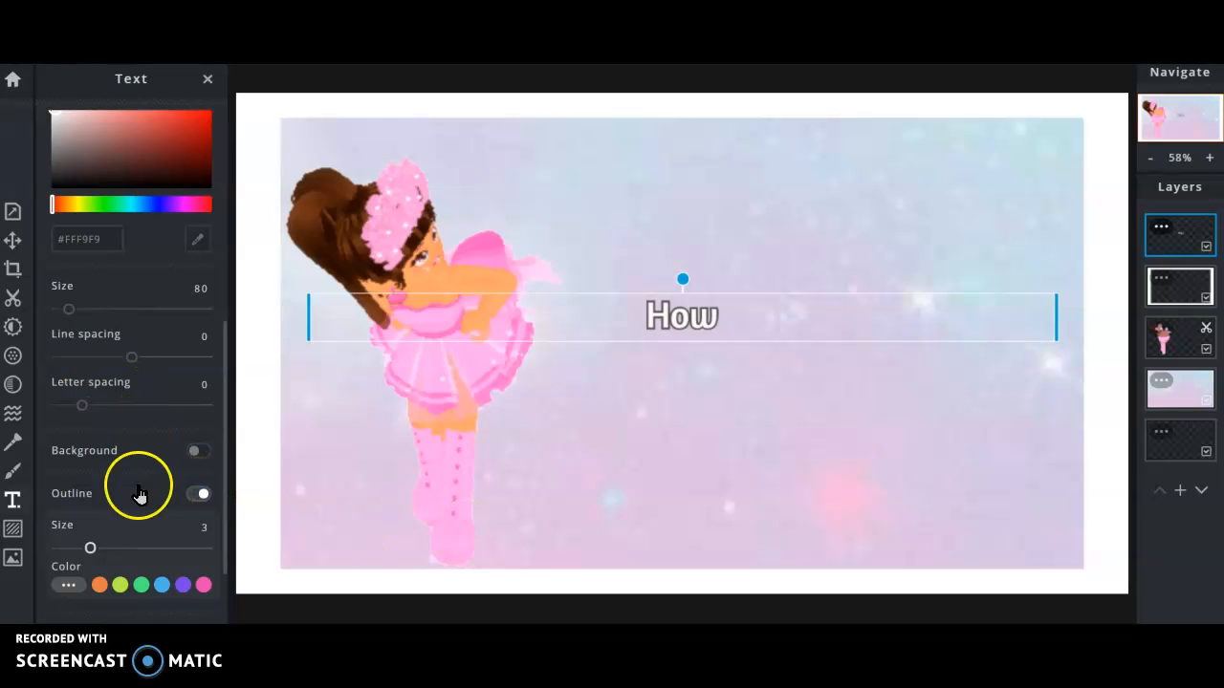
click(196, 450)
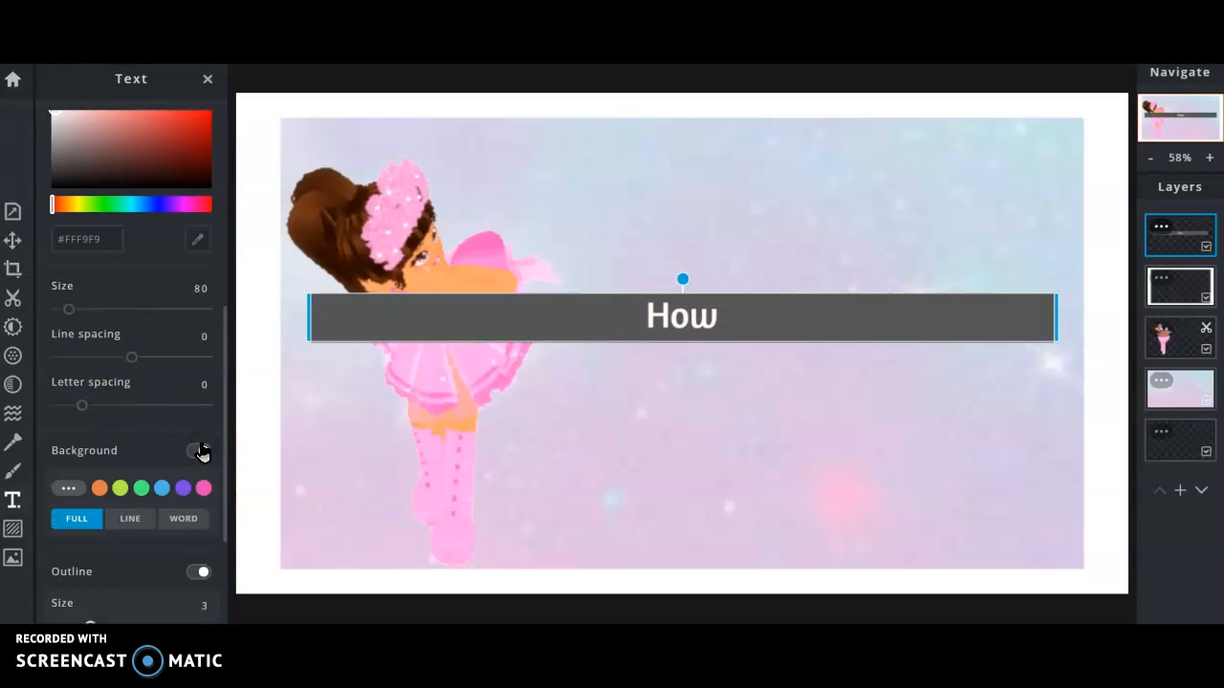
click(198, 450)
drag(229, 472, 230, 513)
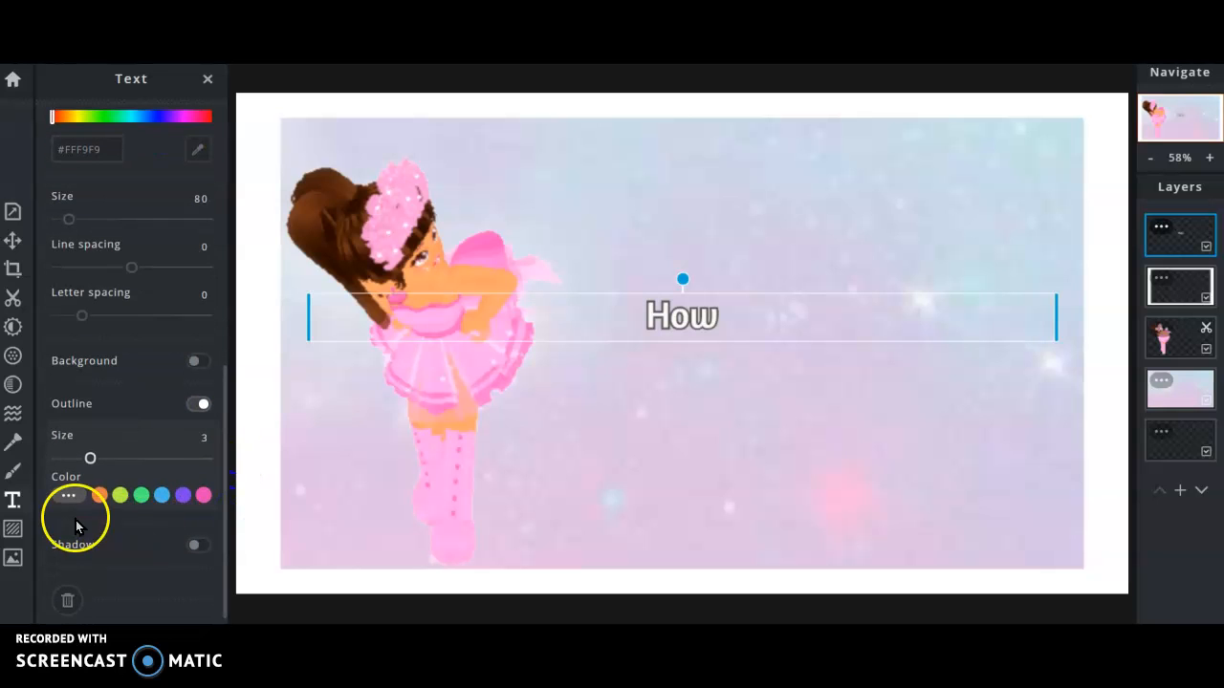
click(203, 495)
drag(179, 562, 139, 525)
drag(84, 456, 105, 460)
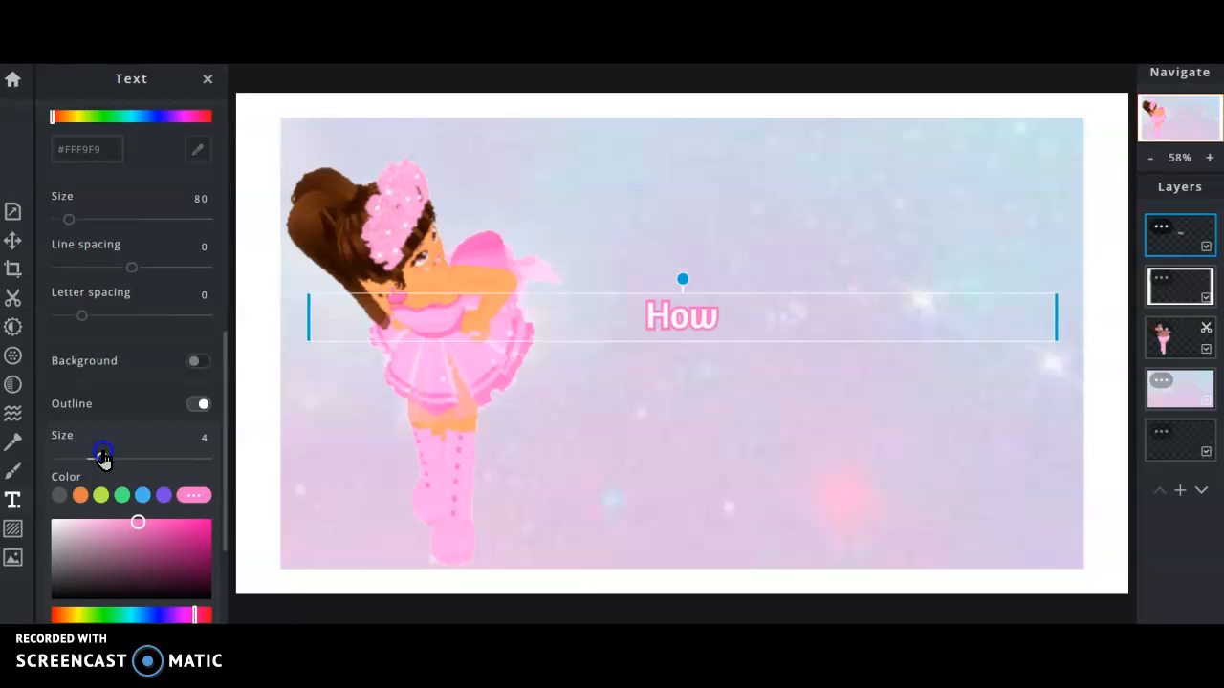
mouse_move(145, 521)
mouse_down()
mouse_move(119, 542)
mouse_move(138, 543)
mouse_move(137, 557)
mouse_move(140, 527)
mouse_move(152, 529)
mouse_up()
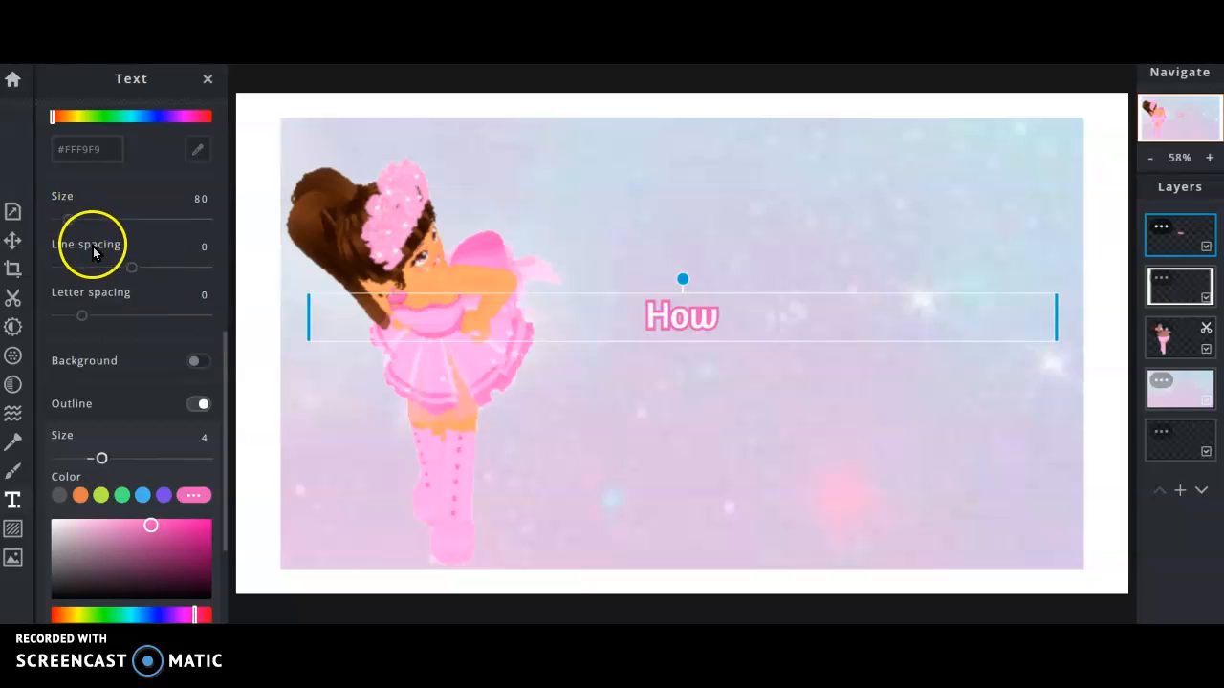
Set the How text's line spacing to 11 and letter spacing to 3.
drag(134, 273, 140, 274)
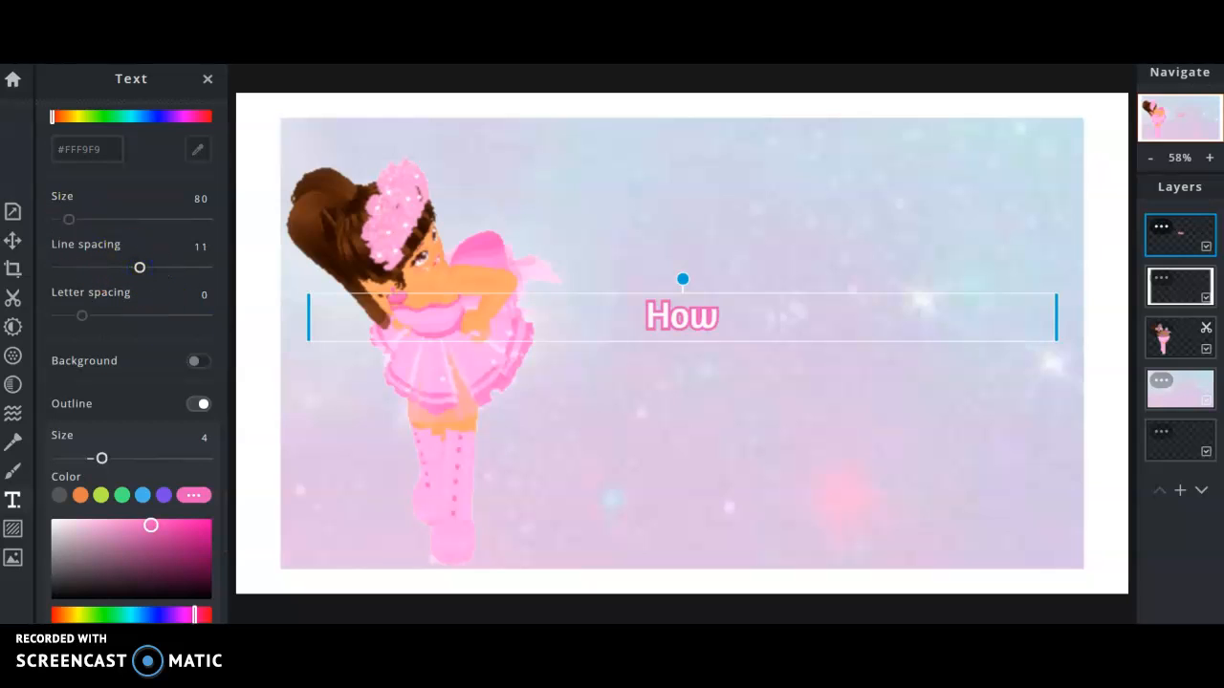
scroll(86, 287, down, 1)
drag(83, 242, 88, 242)
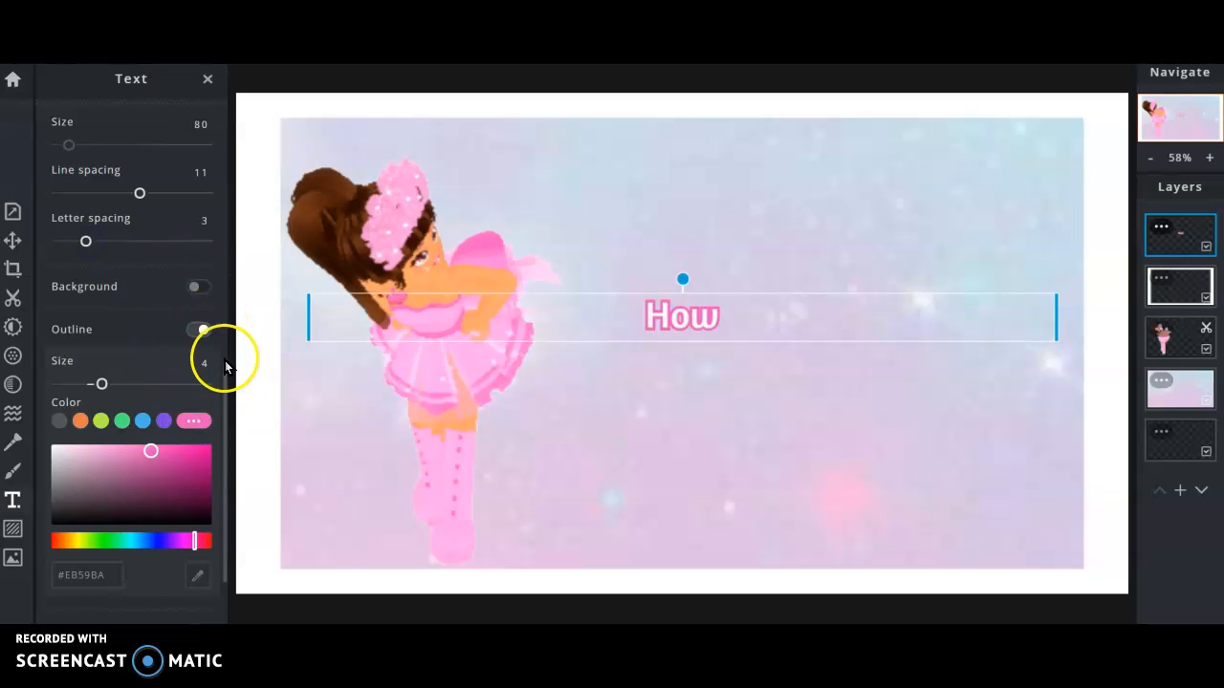
scroll(229, 406, down, 1)
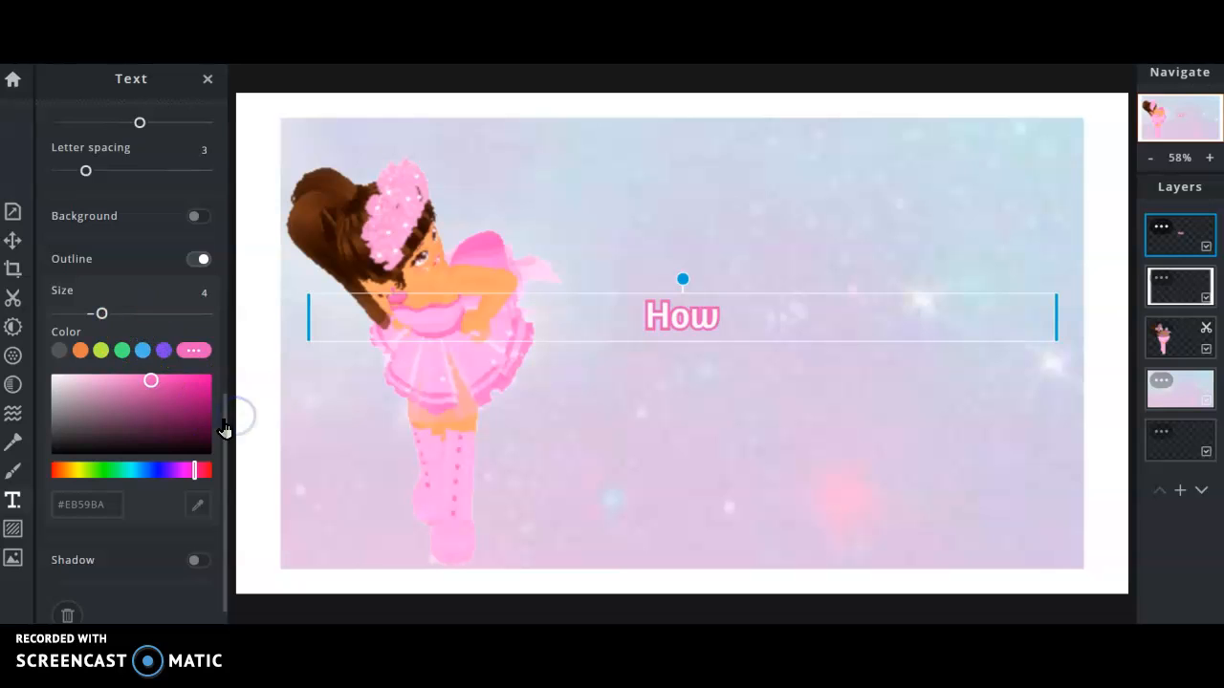
Enlarge How to size 147, tilt it counter-clockwise and move it near the top.
click(748, 352)
click(697, 306)
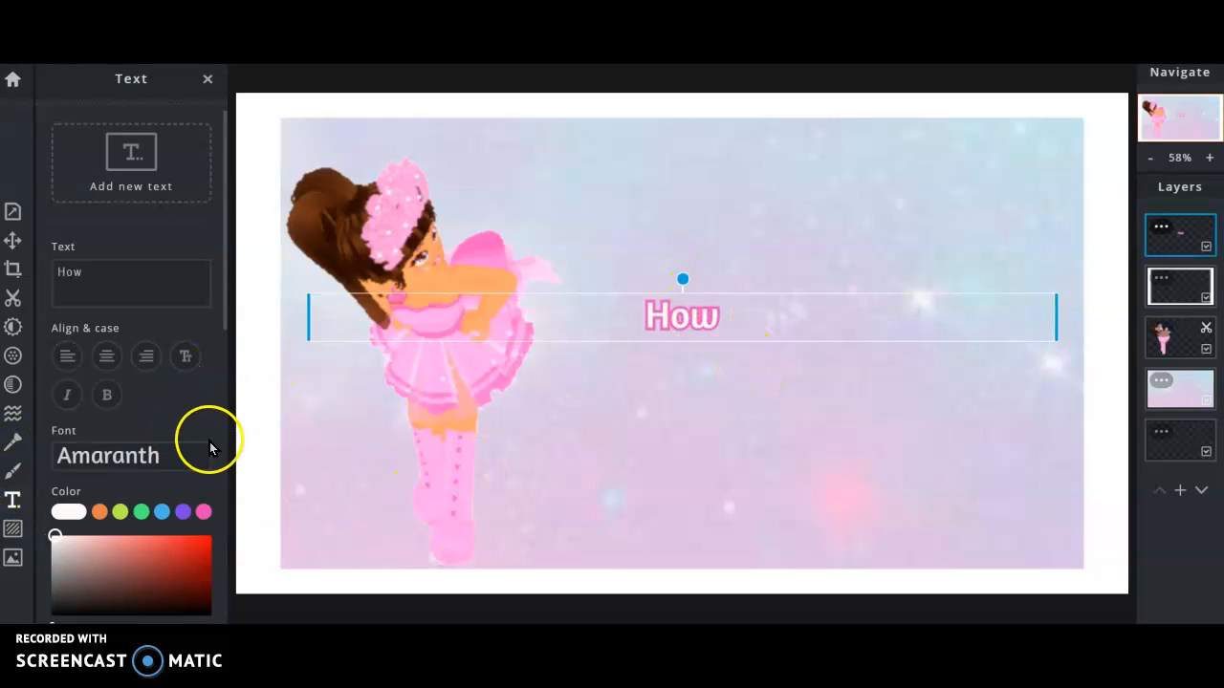
drag(230, 319, 245, 437)
drag(69, 473, 77, 473)
drag(746, 336, 732, 234)
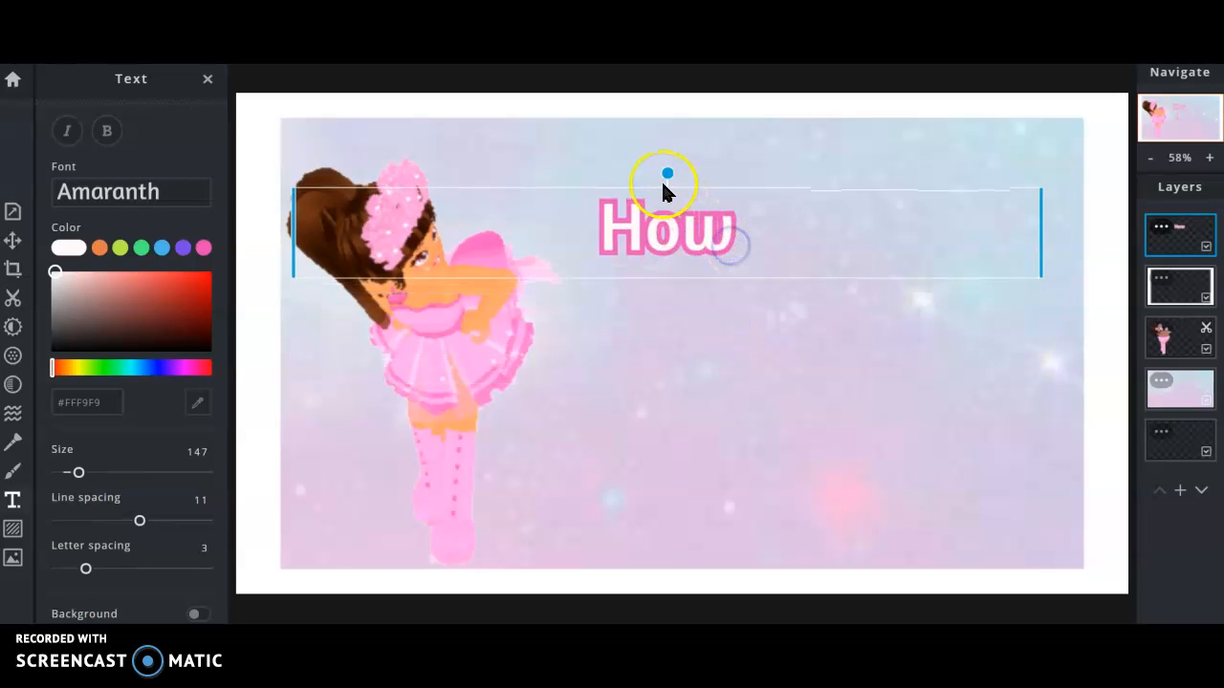
drag(666, 175, 655, 168)
drag(664, 230, 630, 234)
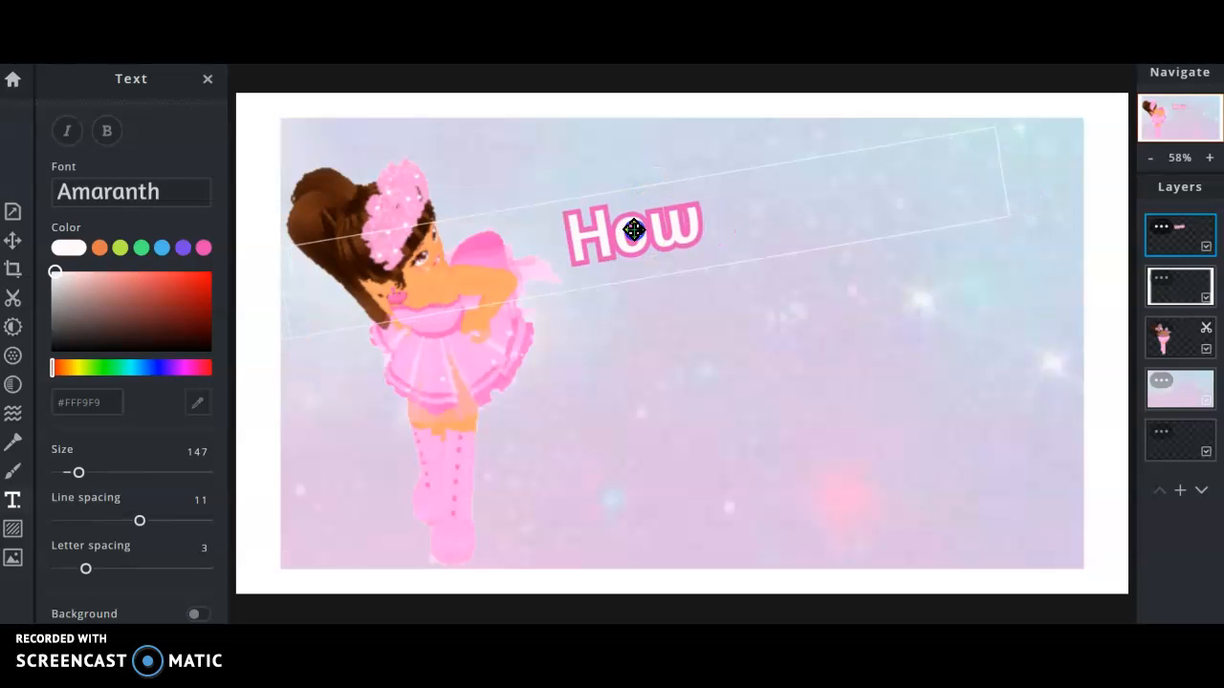
click(755, 390)
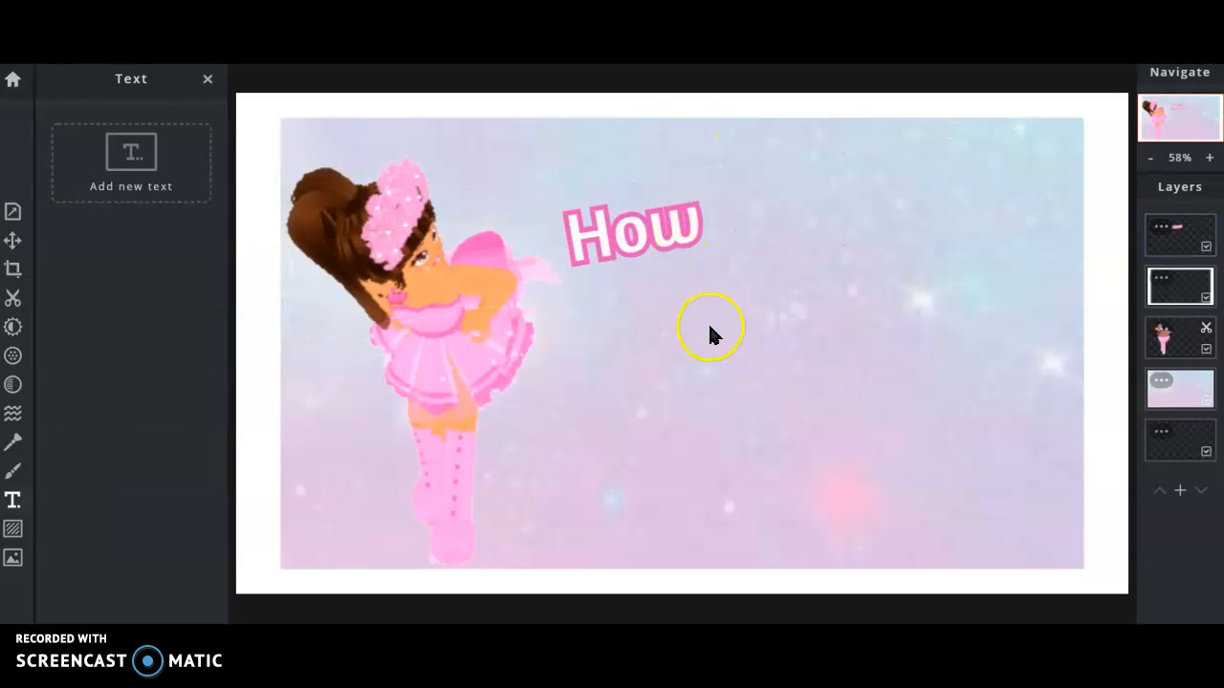
Add a new white text layer, replace its sample text with 'I edit' and make it italic.
click(136, 166)
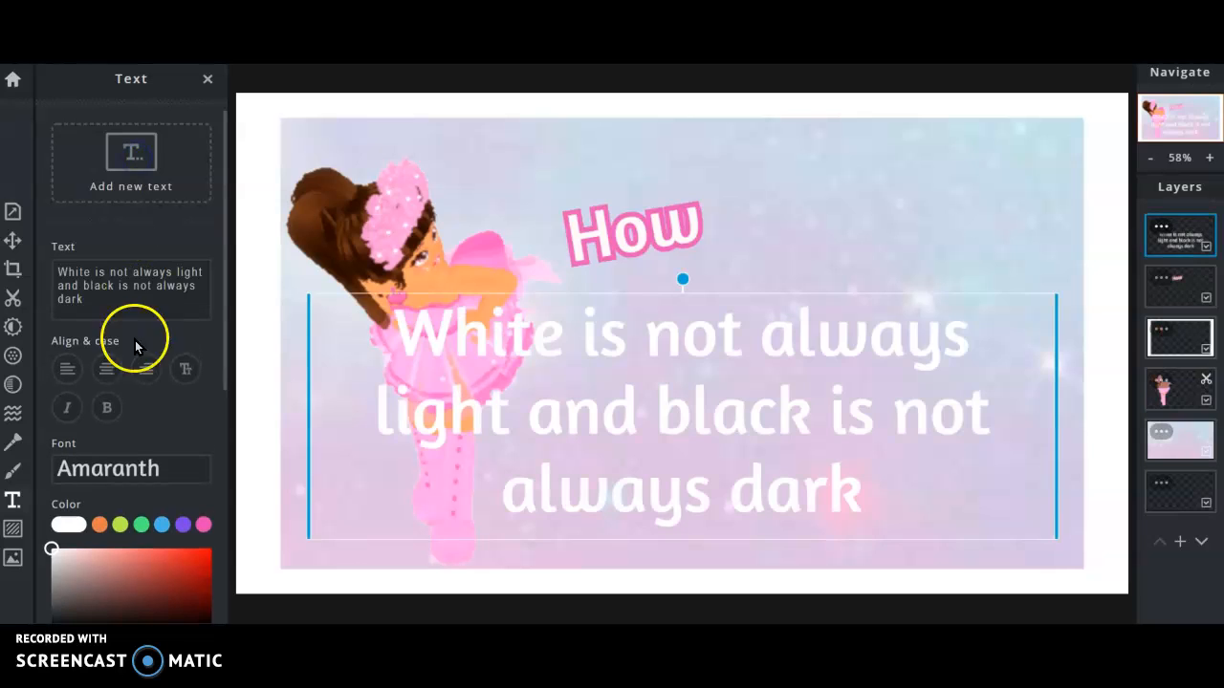
drag(204, 313, 82, 253)
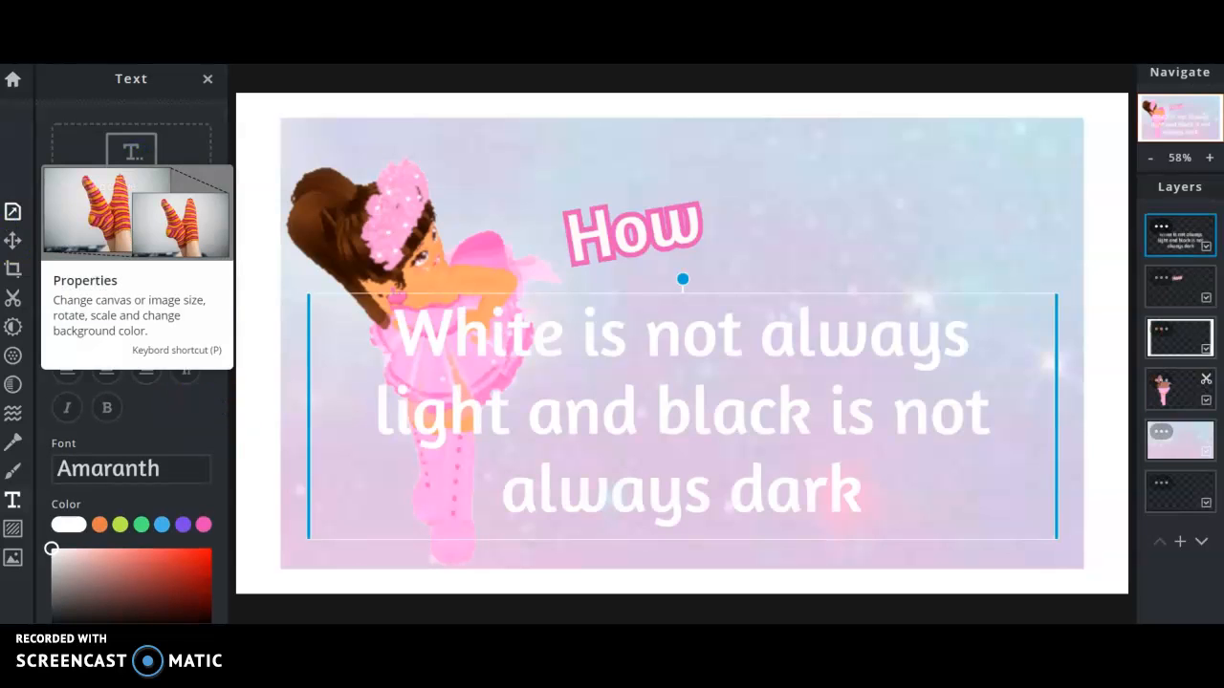
key(BackSpace)
text(I edi)
key(BackSpace)
key(BackSpace)
key(BackSpace)
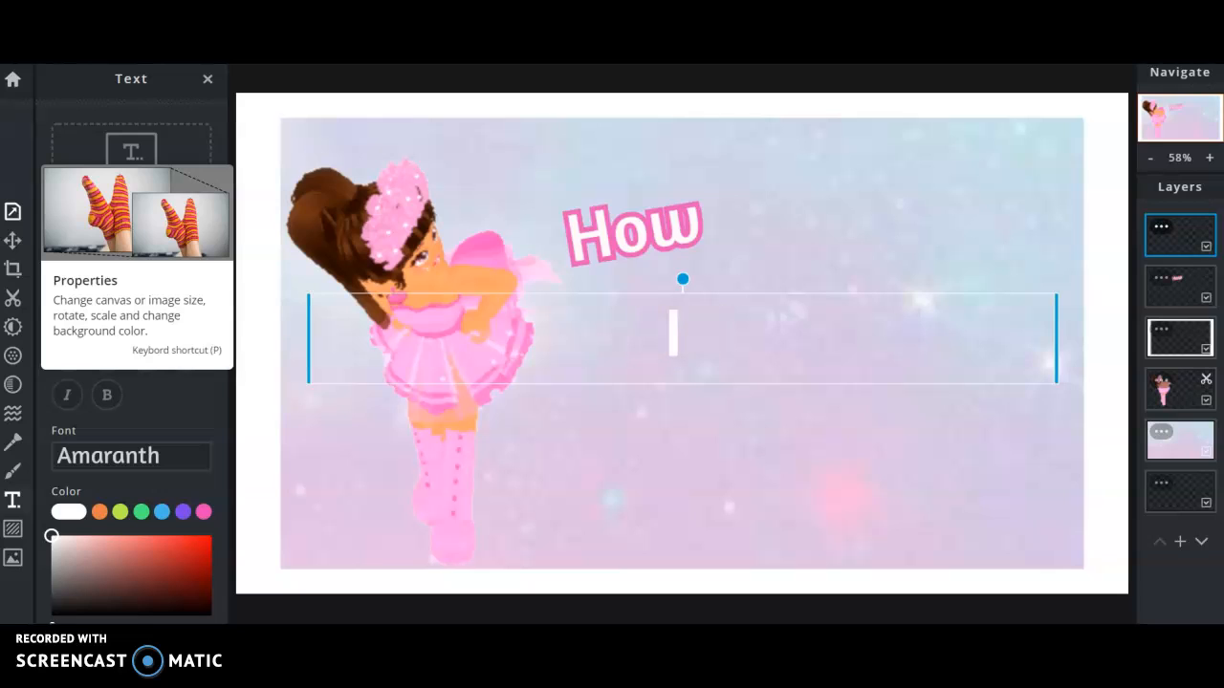
text(Edo)
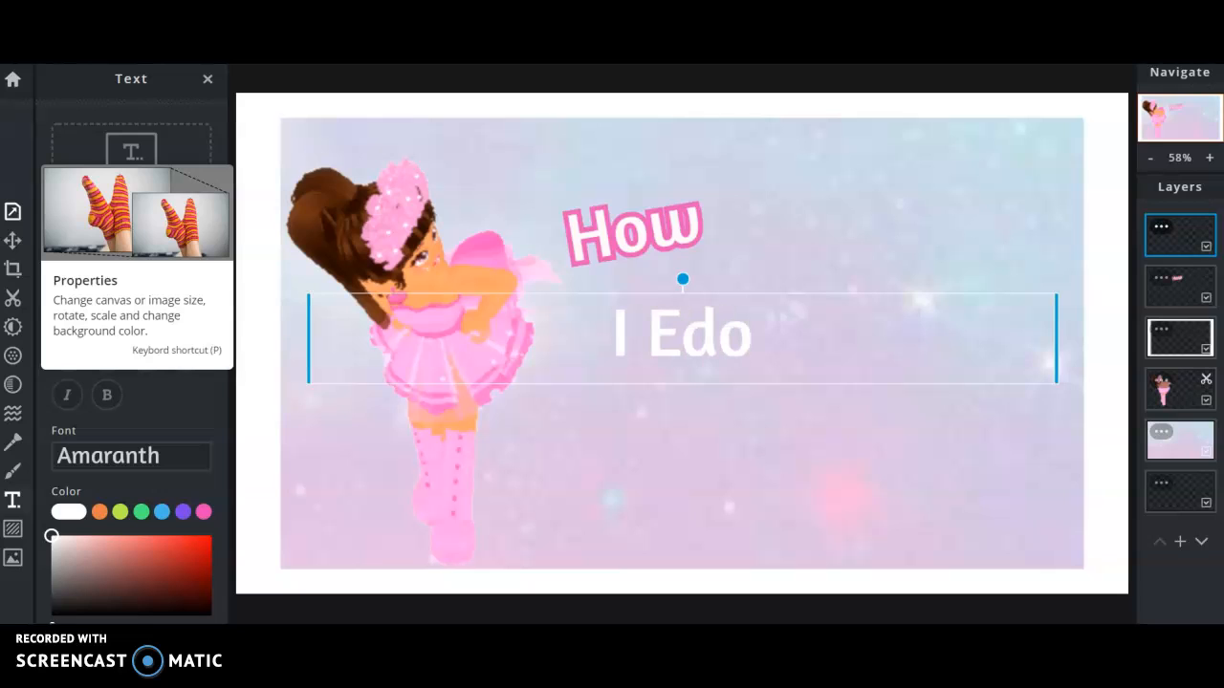
key(BackSpace)
text(it)
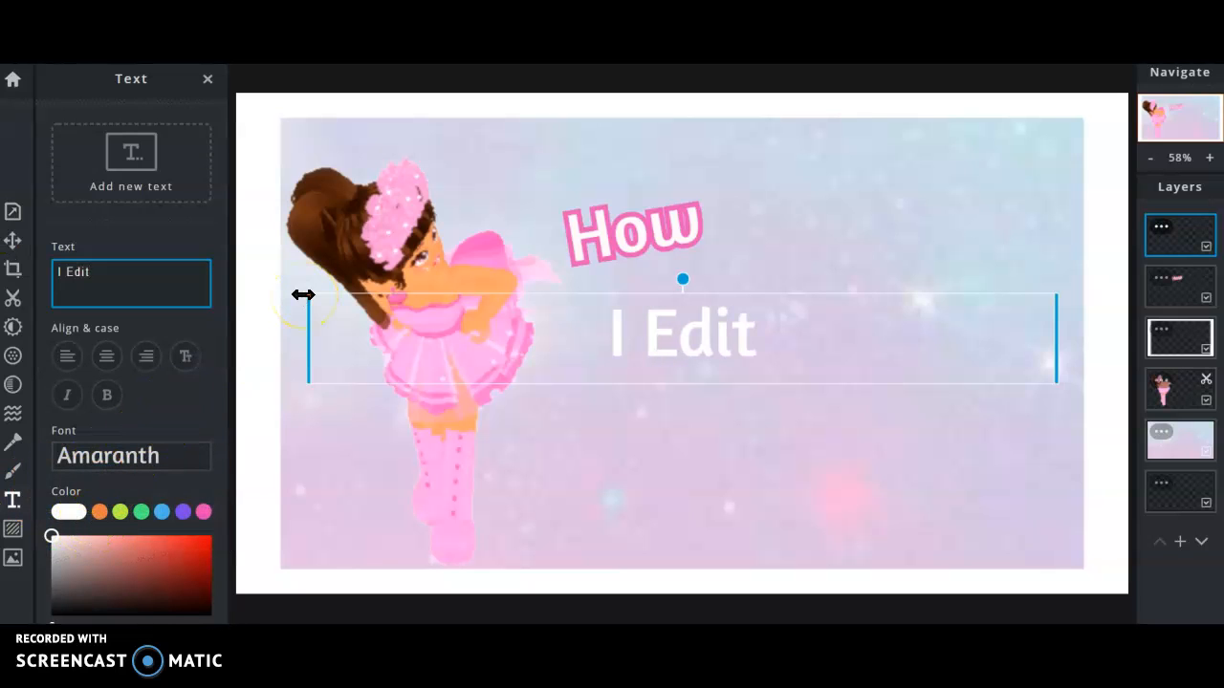
key(BackSpace)
key(BackSpace)
key(BackSpace)
key(BackSpace)
key(BackSpace)
key(BackSpace)
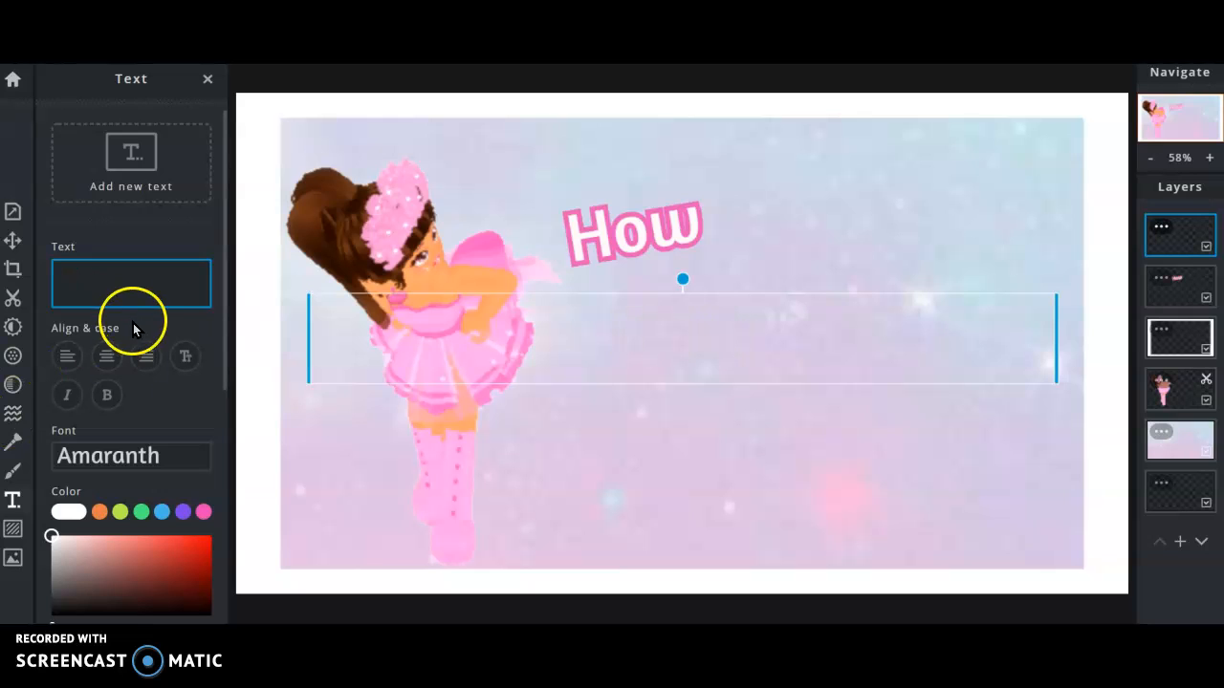
click(70, 395)
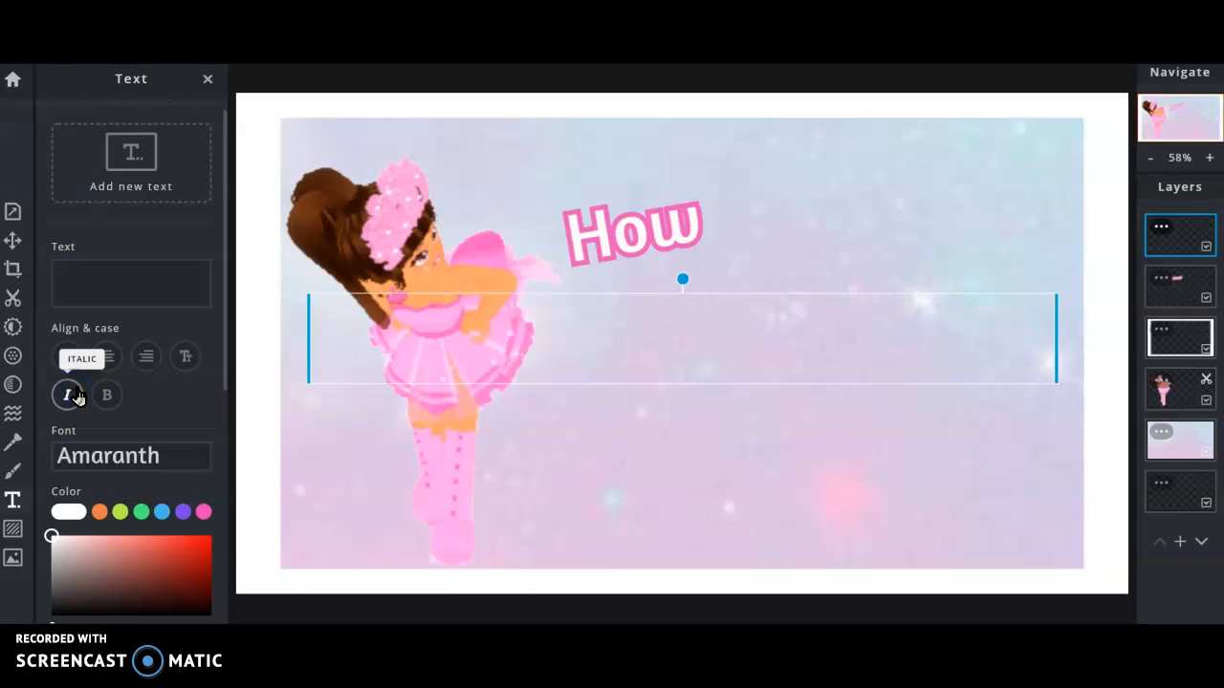
click(153, 264)
text(edit)
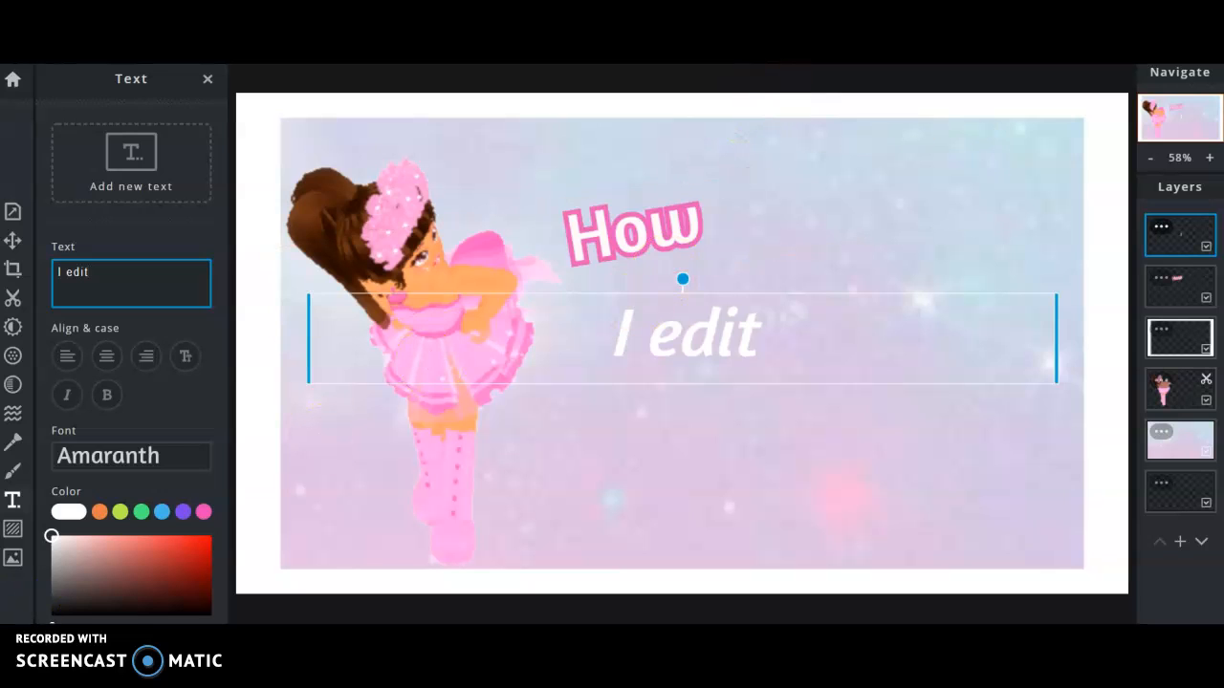
Make the How text italic as well.
click(636, 232)
click(68, 400)
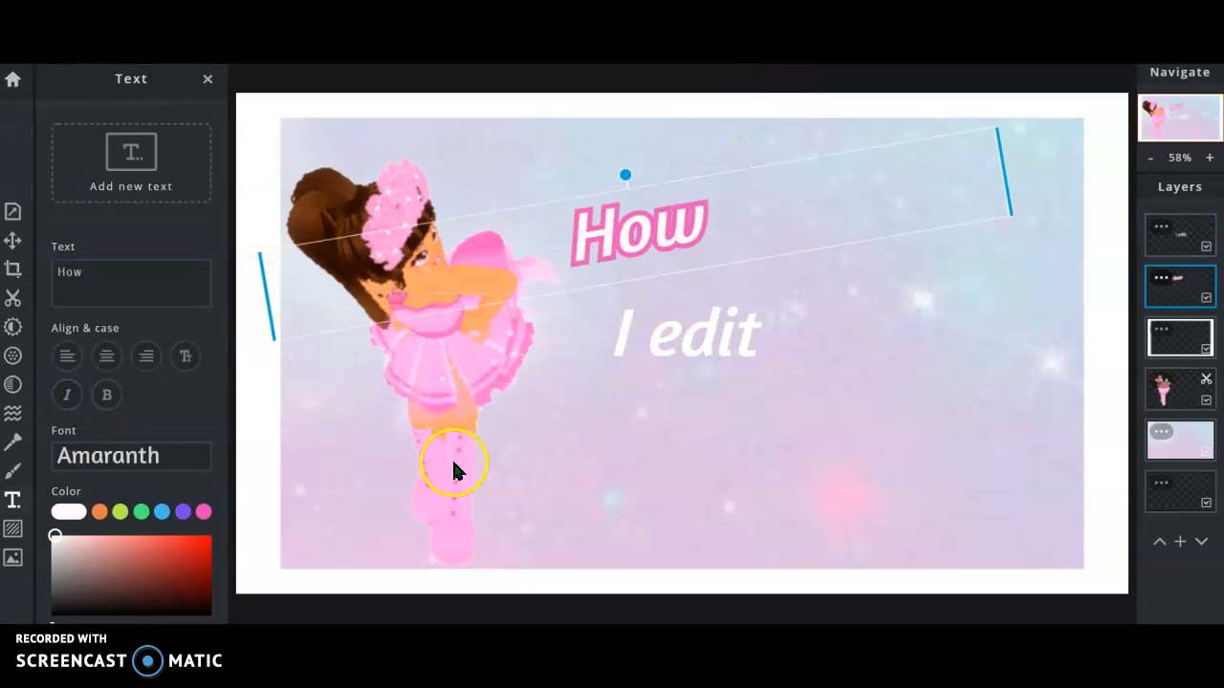
click(679, 403)
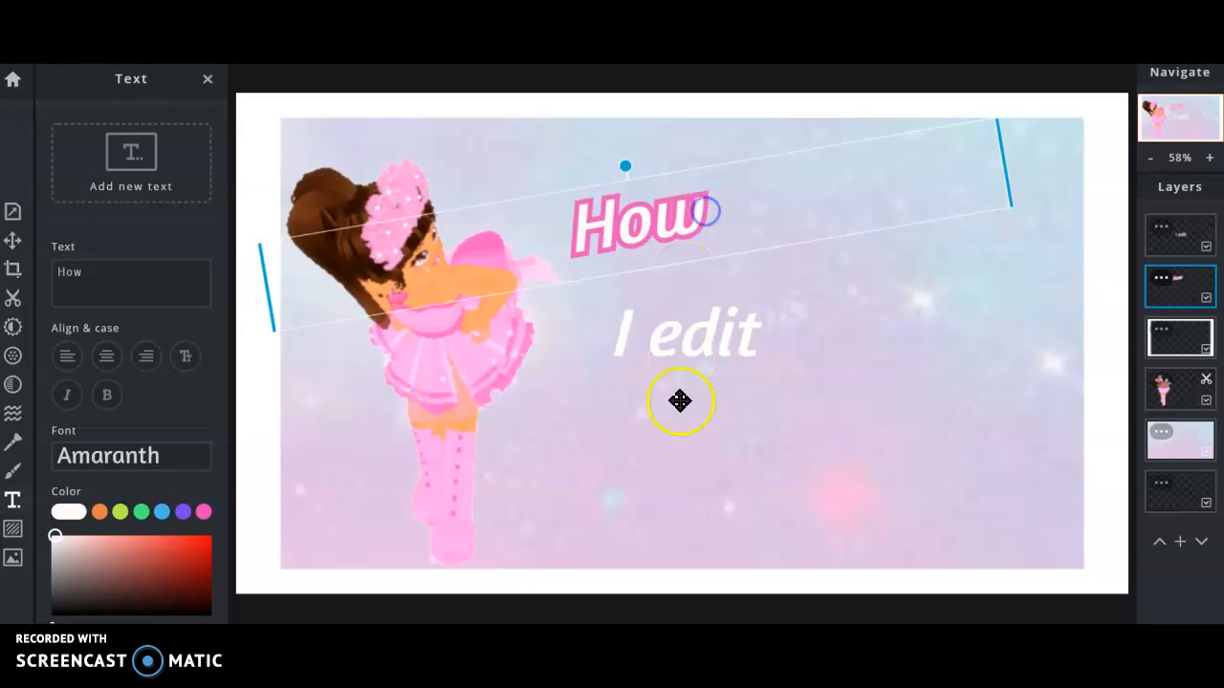
Reposition 'I edit' just below How.
drag(679, 330, 644, 240)
click(96, 299)
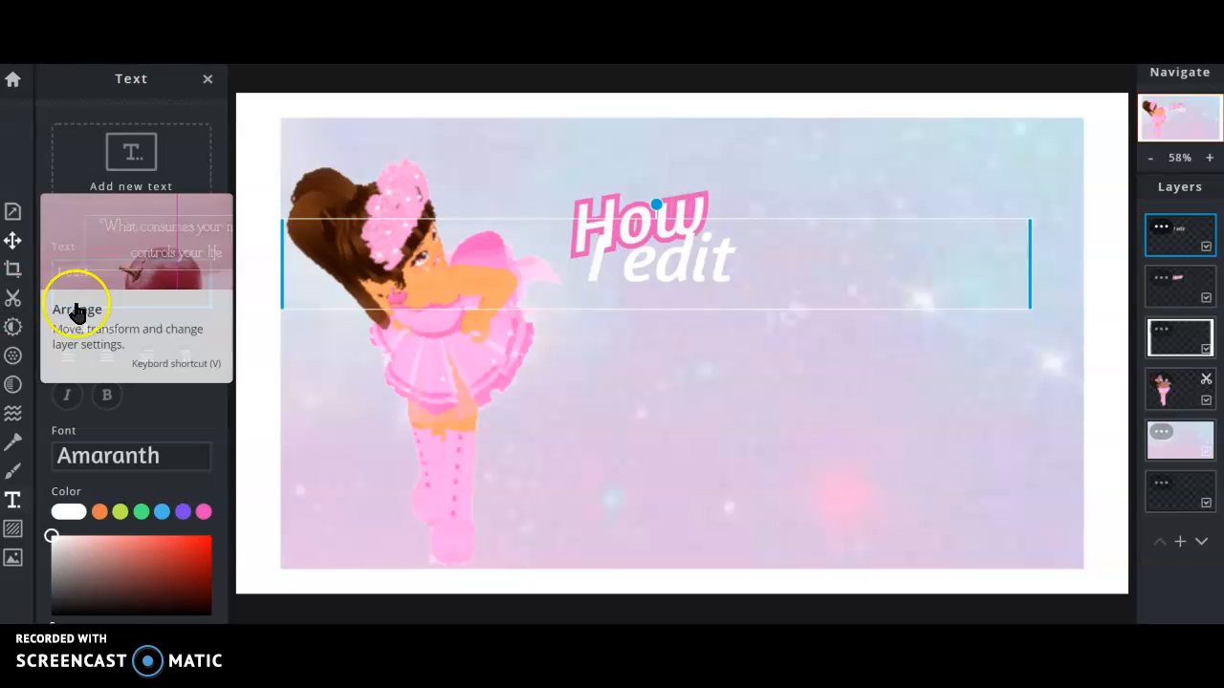
click(556, 356)
drag(626, 281, 659, 350)
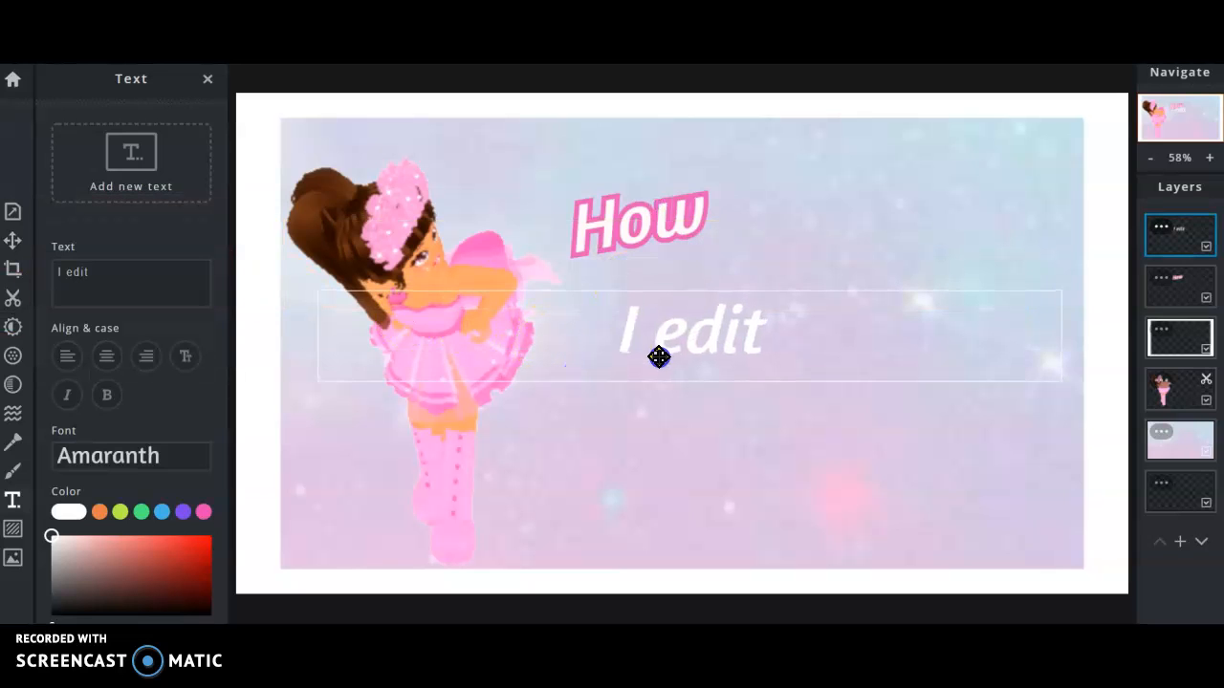
Give 'I edit' a dark grey outline at size 3.
click(69, 397)
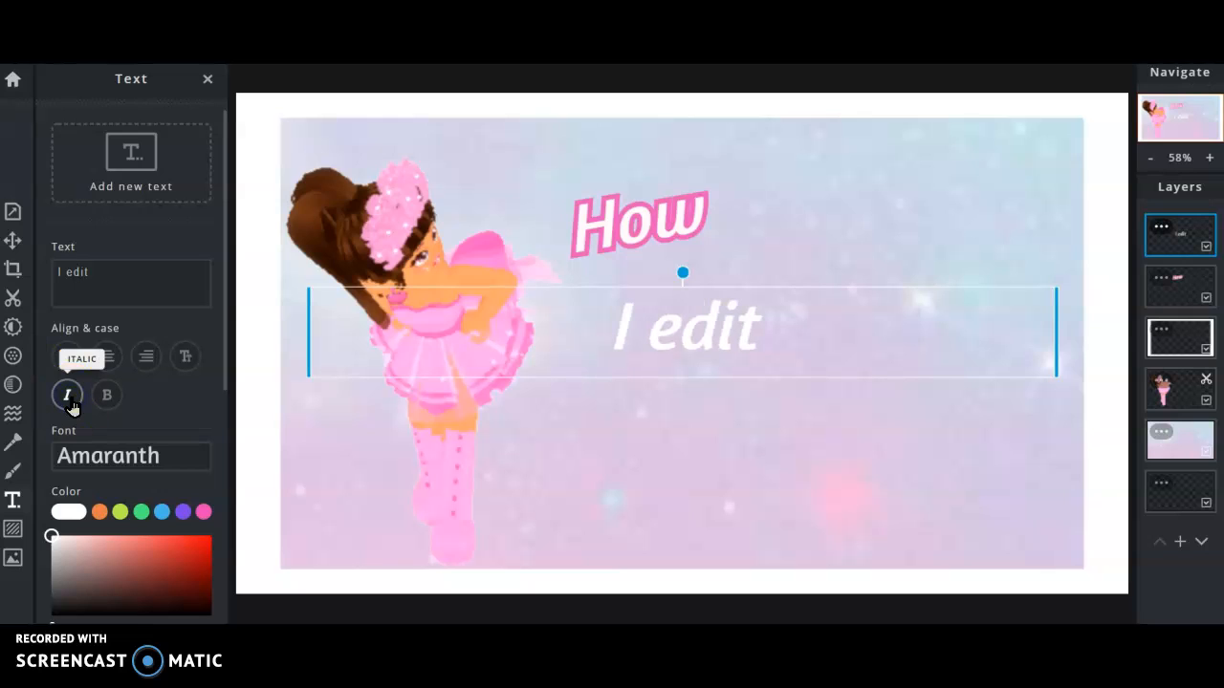
click(237, 391)
drag(227, 383, 266, 584)
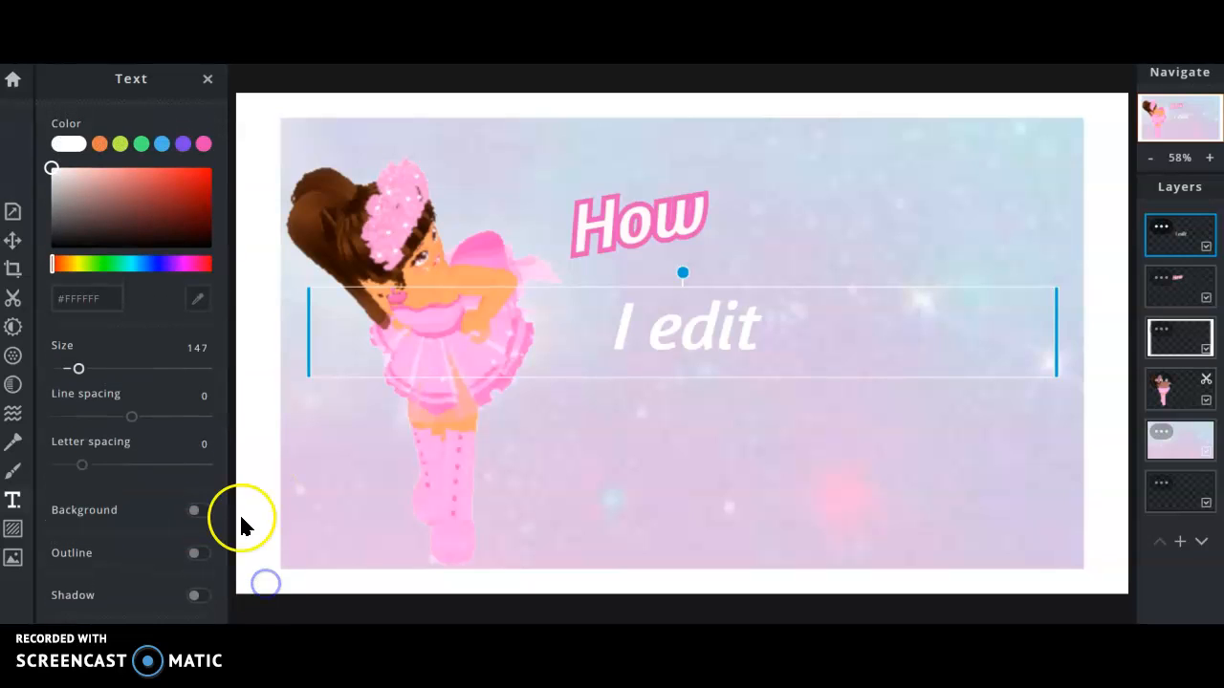
click(197, 551)
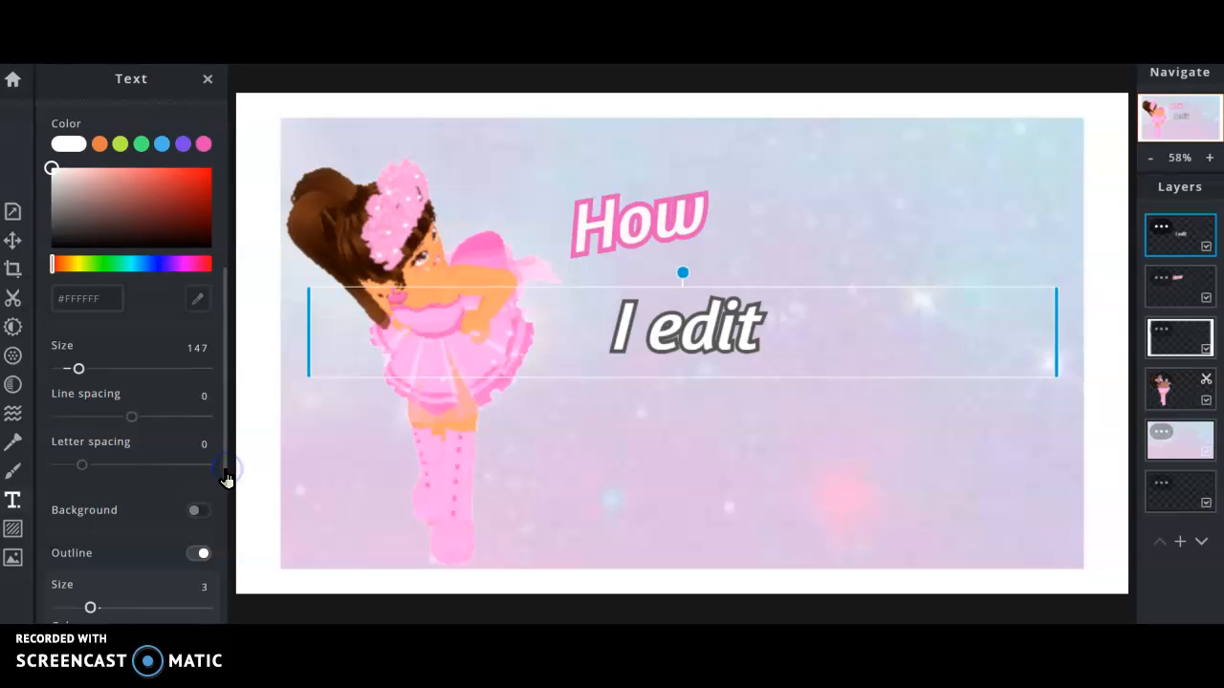
drag(226, 479, 212, 510)
Give How a deep pink drop shadow with blur, offsets and opacity at 30.
click(584, 238)
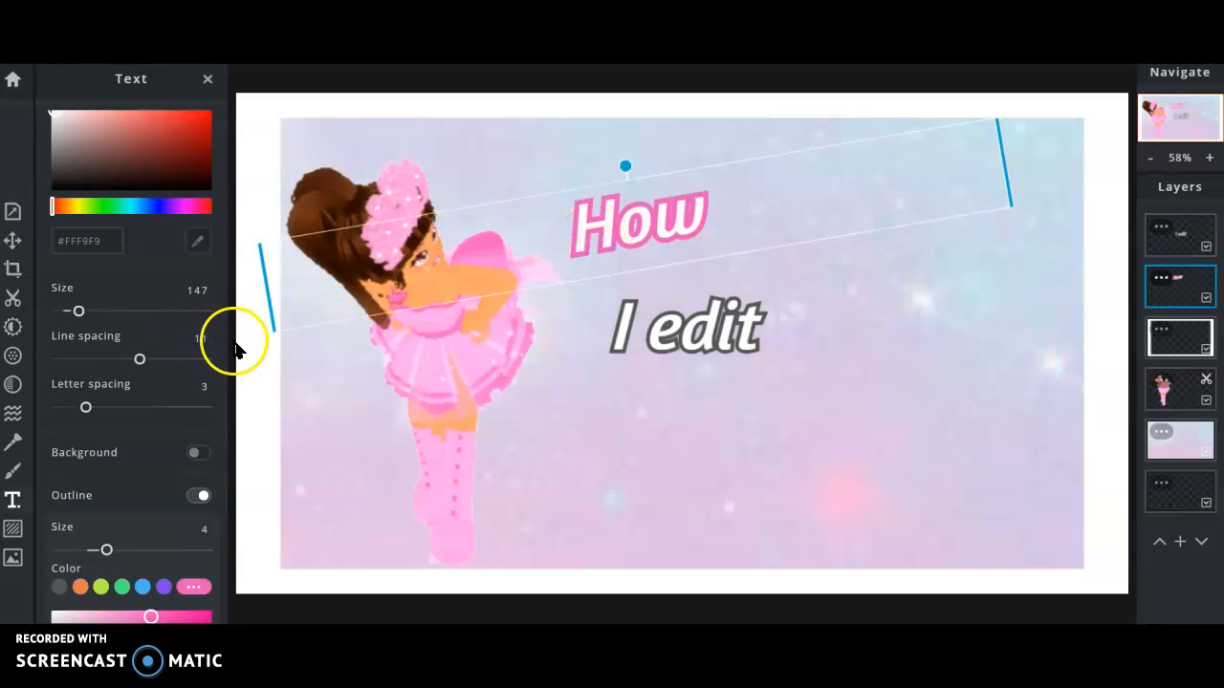
drag(226, 350, 227, 478)
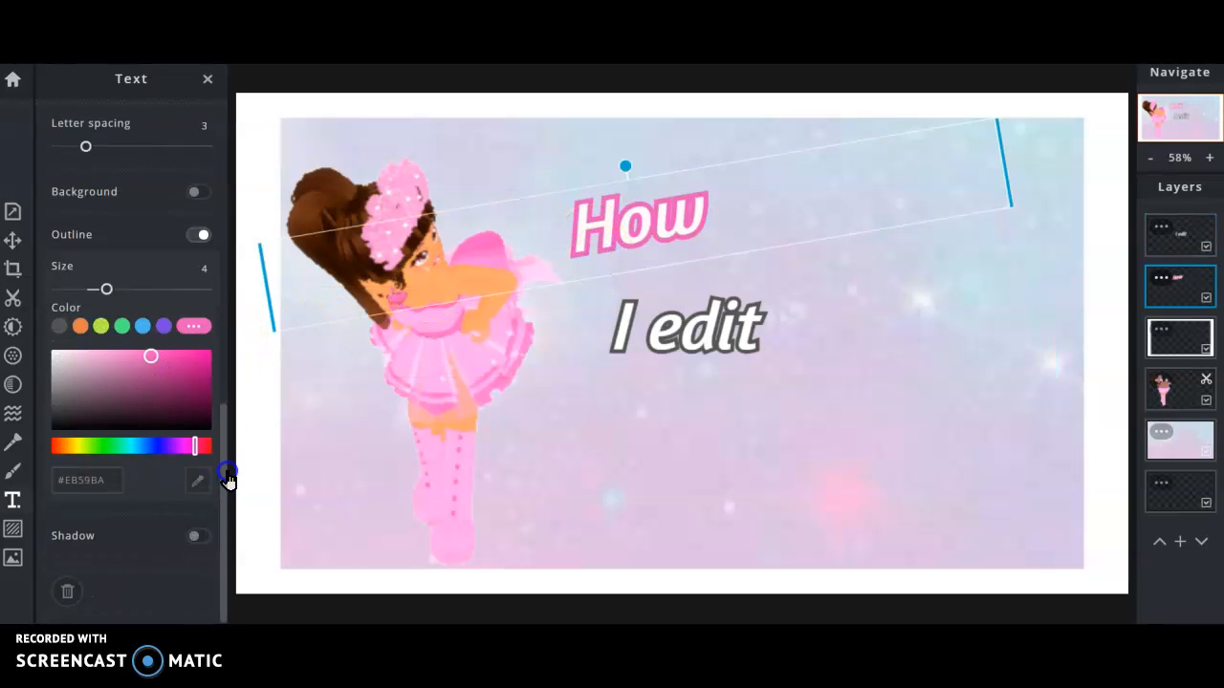
click(198, 535)
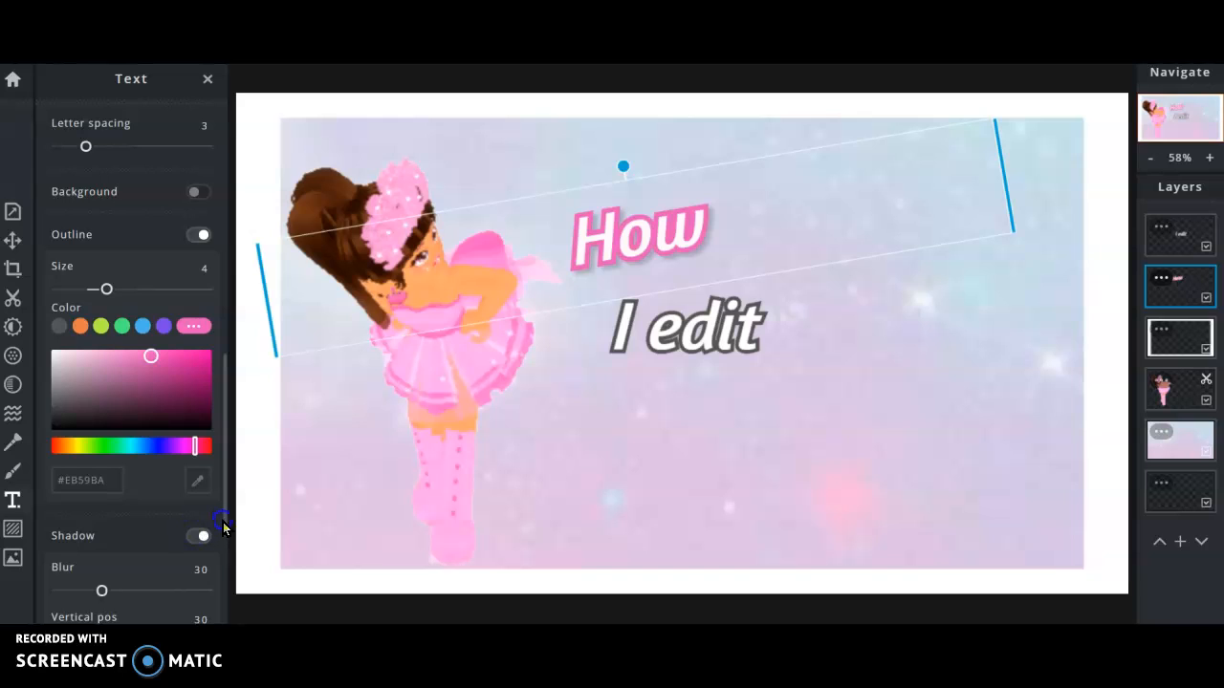
click(224, 523)
click(212, 522)
click(226, 528)
drag(226, 532, 242, 613)
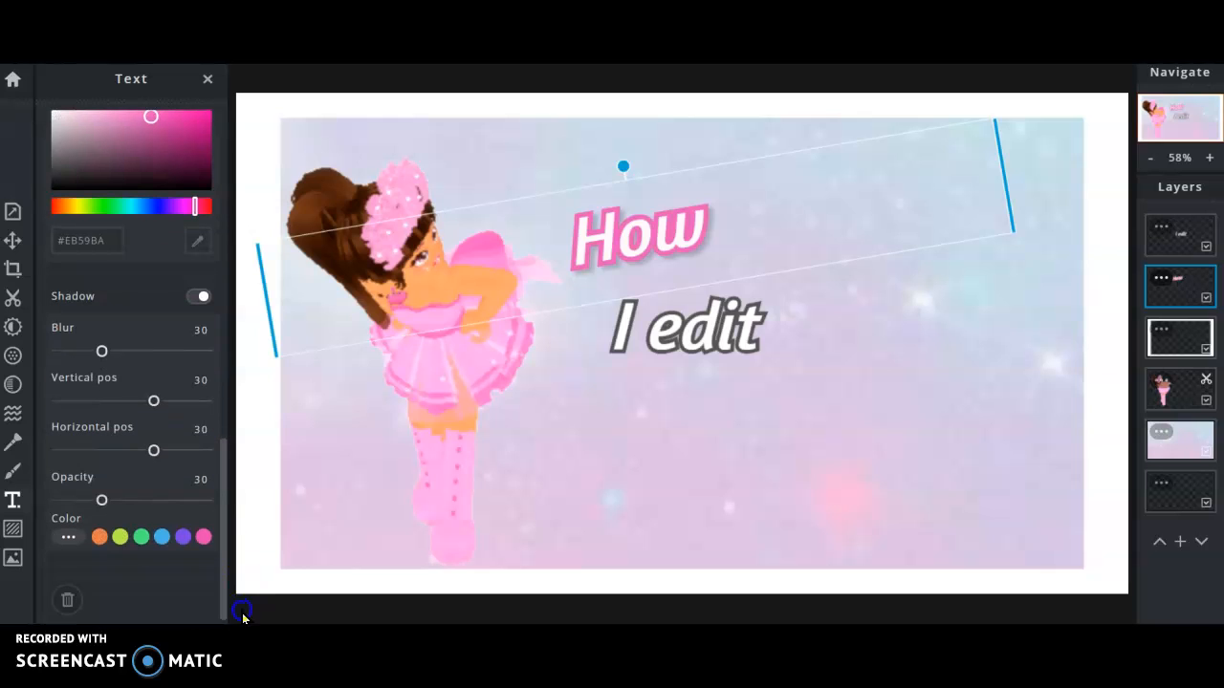
click(162, 536)
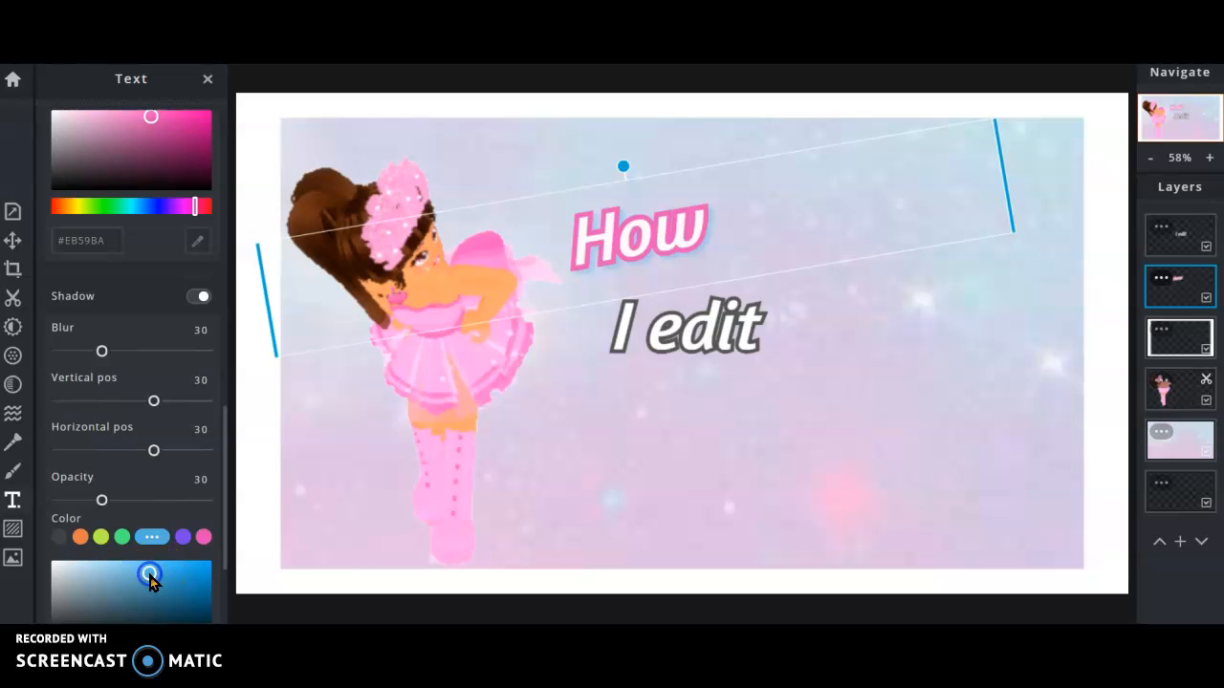
drag(156, 574, 205, 585)
click(203, 536)
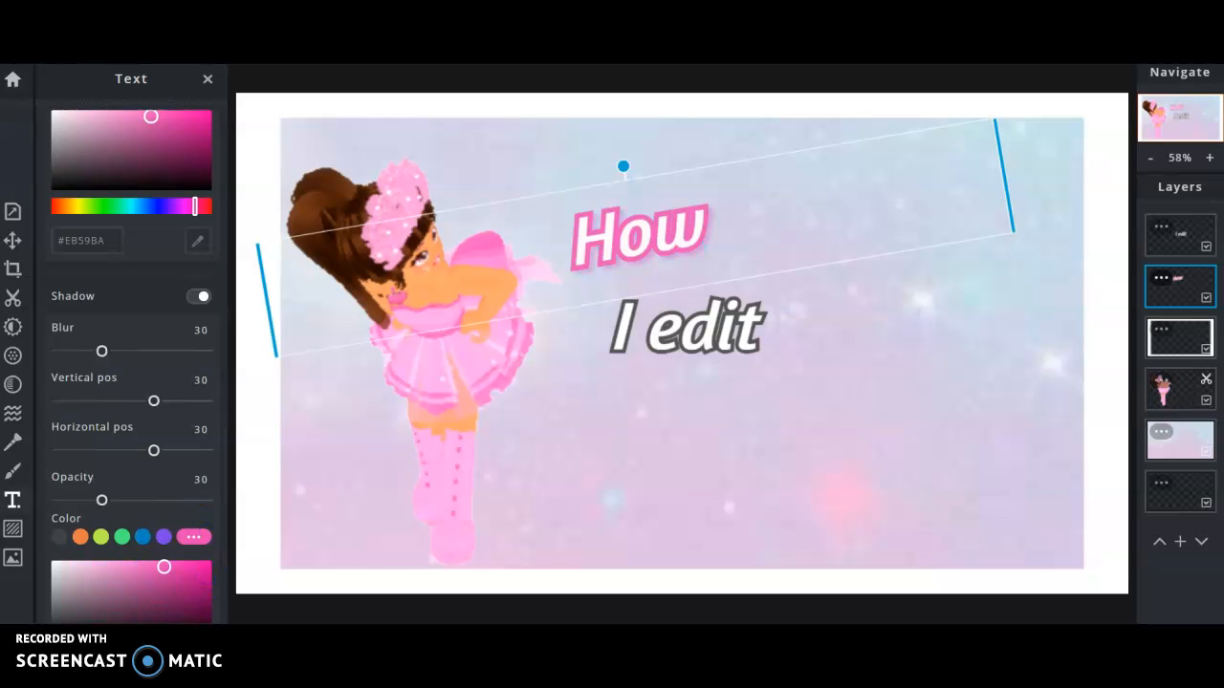
click(162, 585)
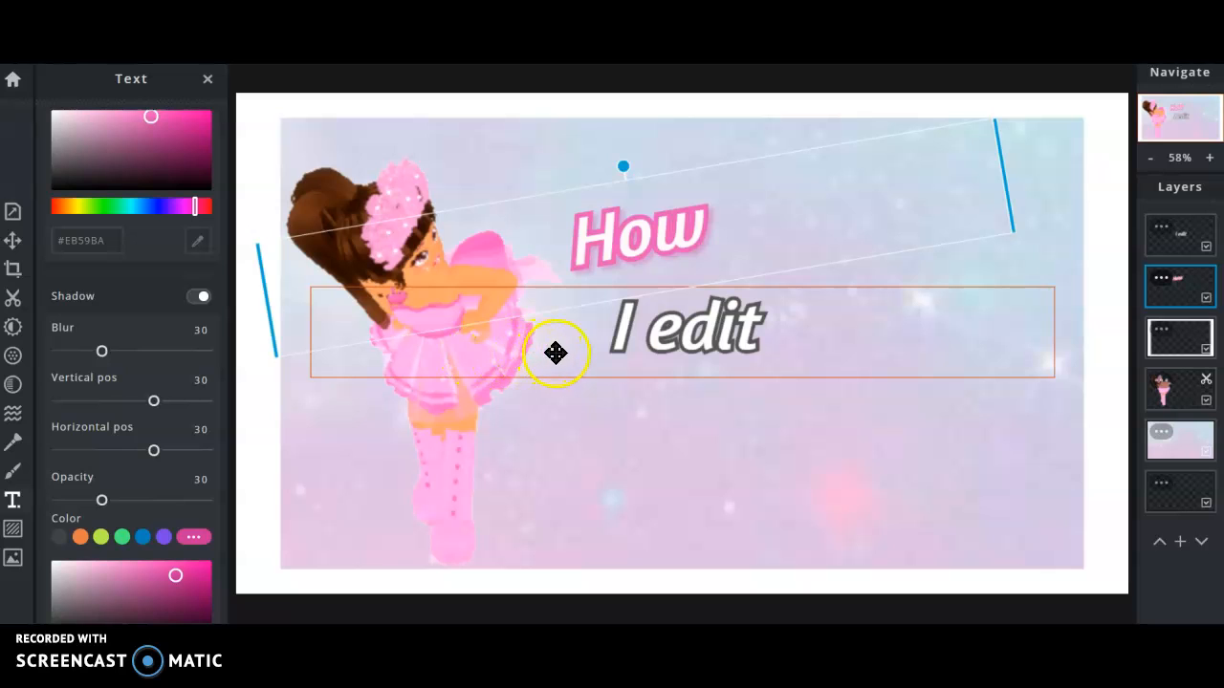
Change the 'I edit' outline from dark grey to light blue #6EC9F7.
click(542, 299)
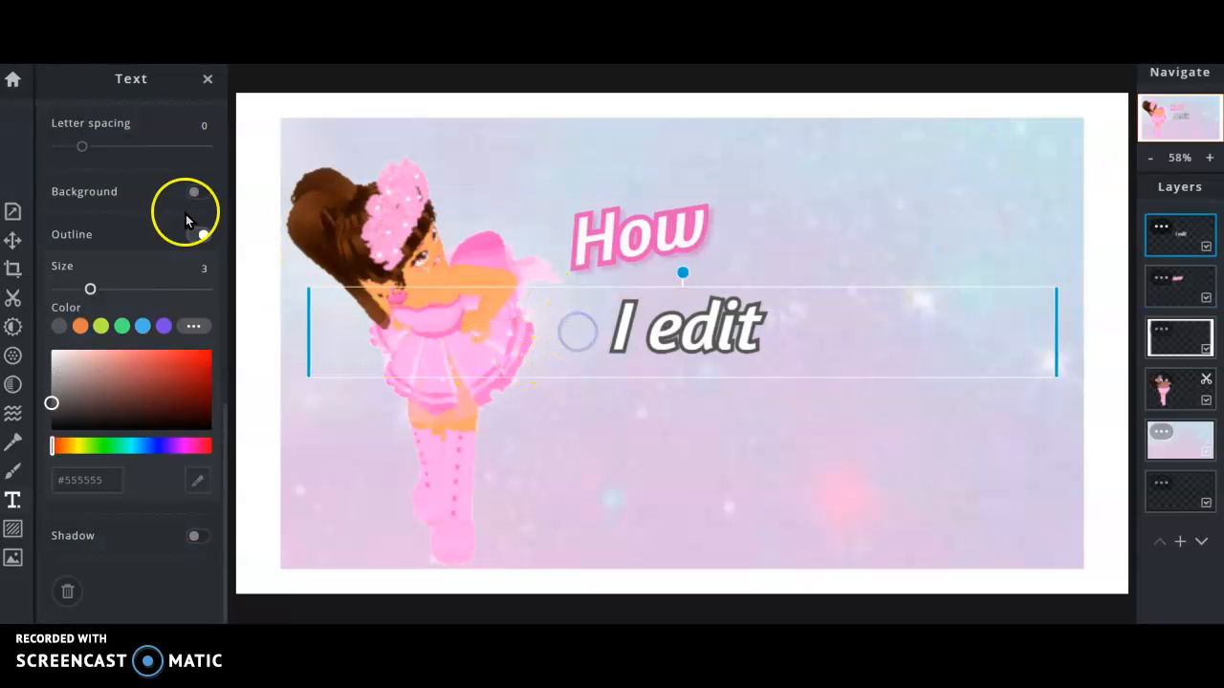
click(144, 327)
drag(181, 374, 154, 357)
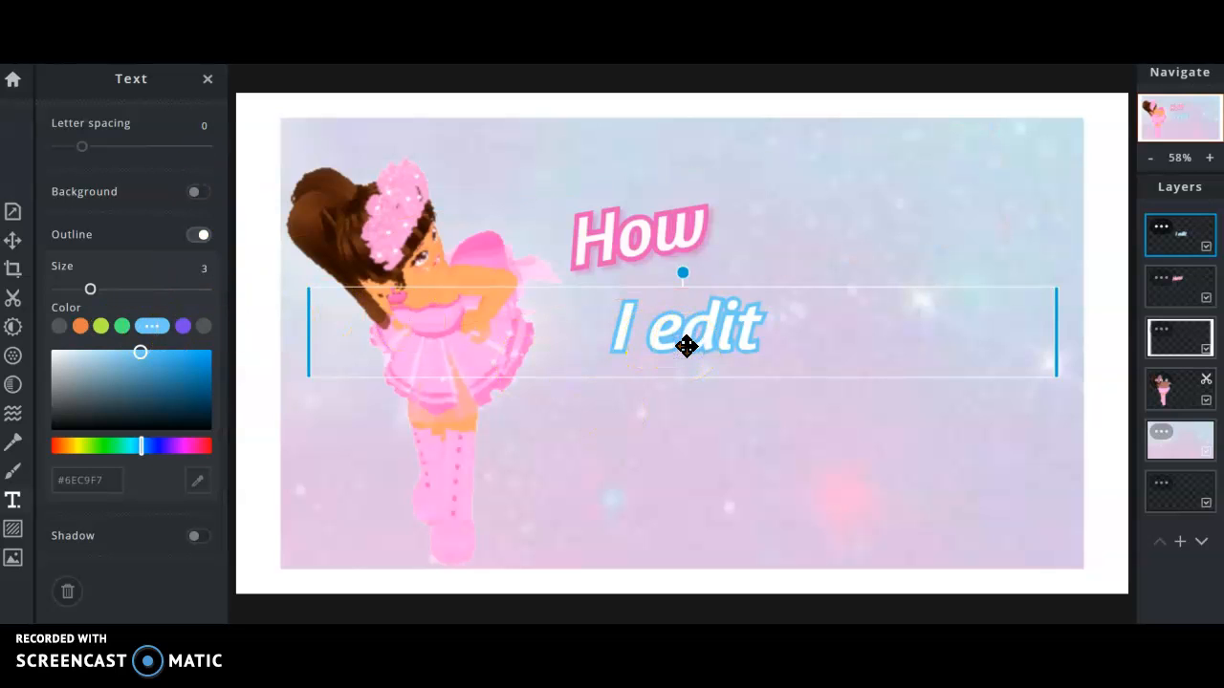
click(634, 240)
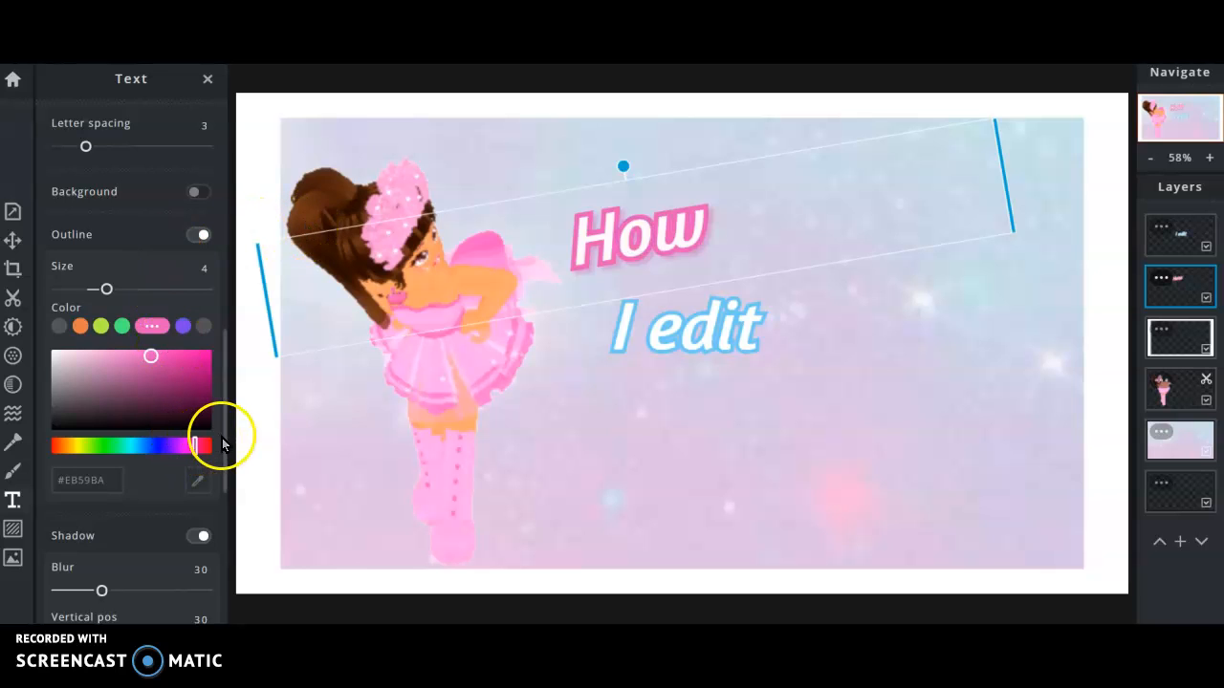
Convert both the How and 'I edit' texts to uppercase.
drag(224, 445, 205, 361)
scroll(206, 361, up, 5)
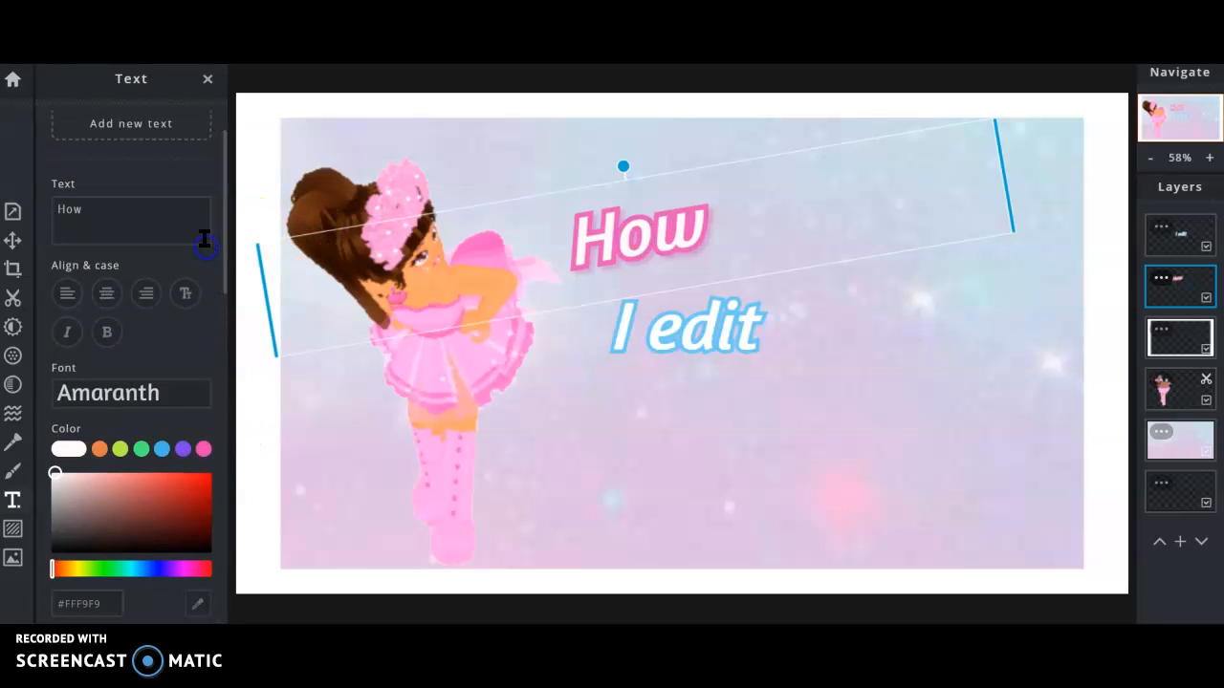
click(182, 296)
click(716, 320)
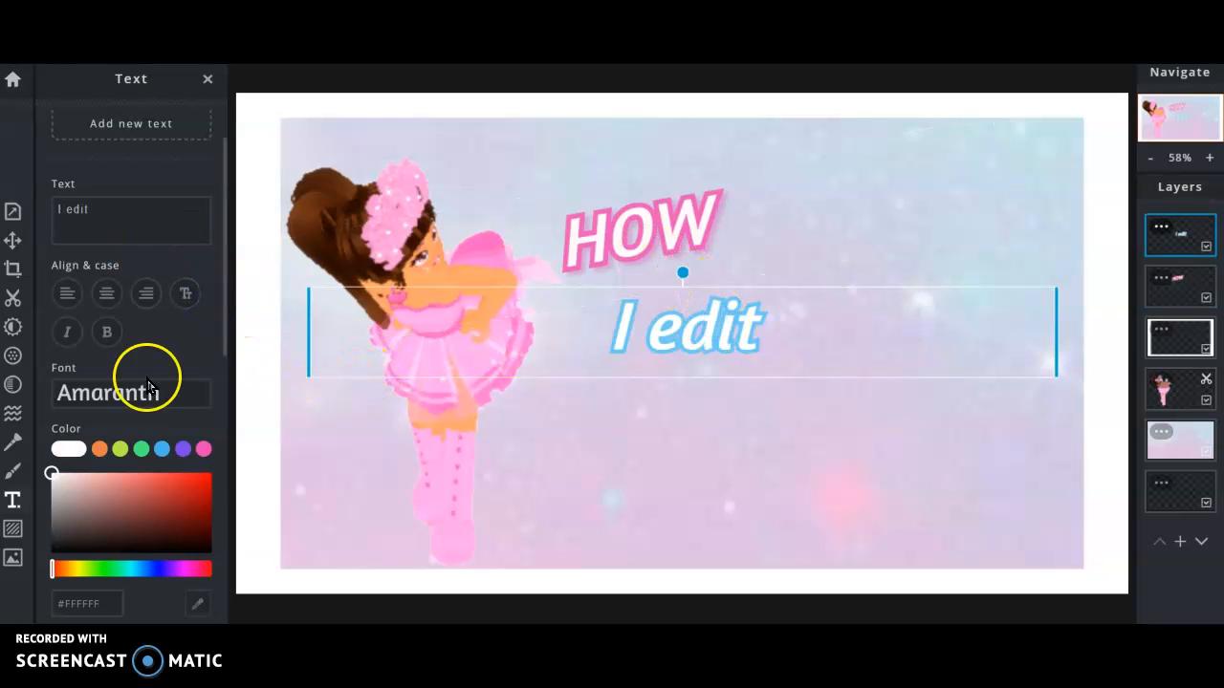
click(186, 296)
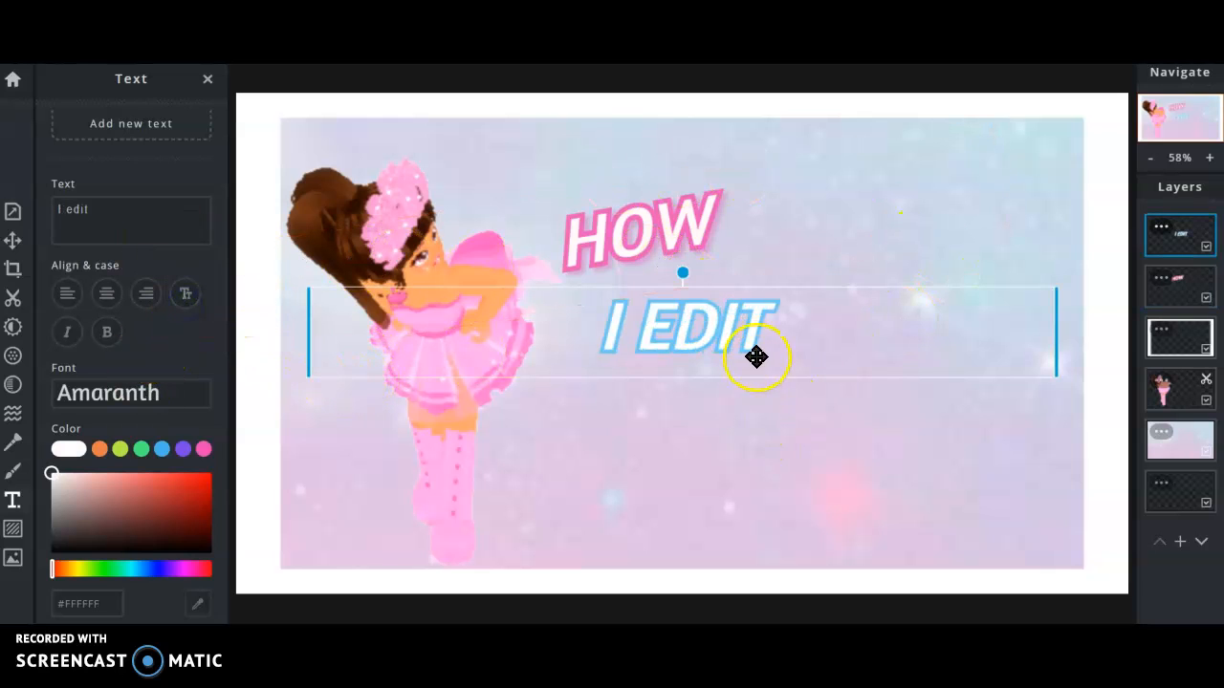
Tilt 'I EDIT' to match HOW's angle and place it right beside HOW.
drag(721, 333, 819, 278)
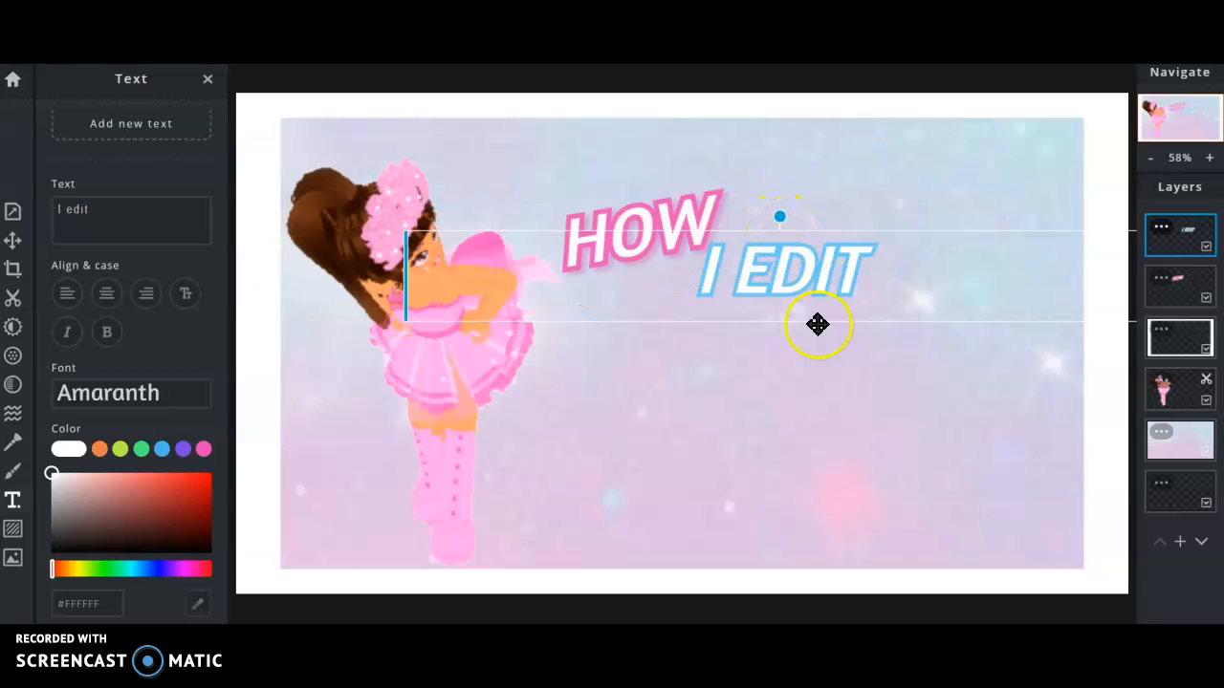
drag(814, 265, 800, 364)
mouse_move(759, 317)
mouse_down()
mouse_move(775, 312)
mouse_move(765, 312)
mouse_up()
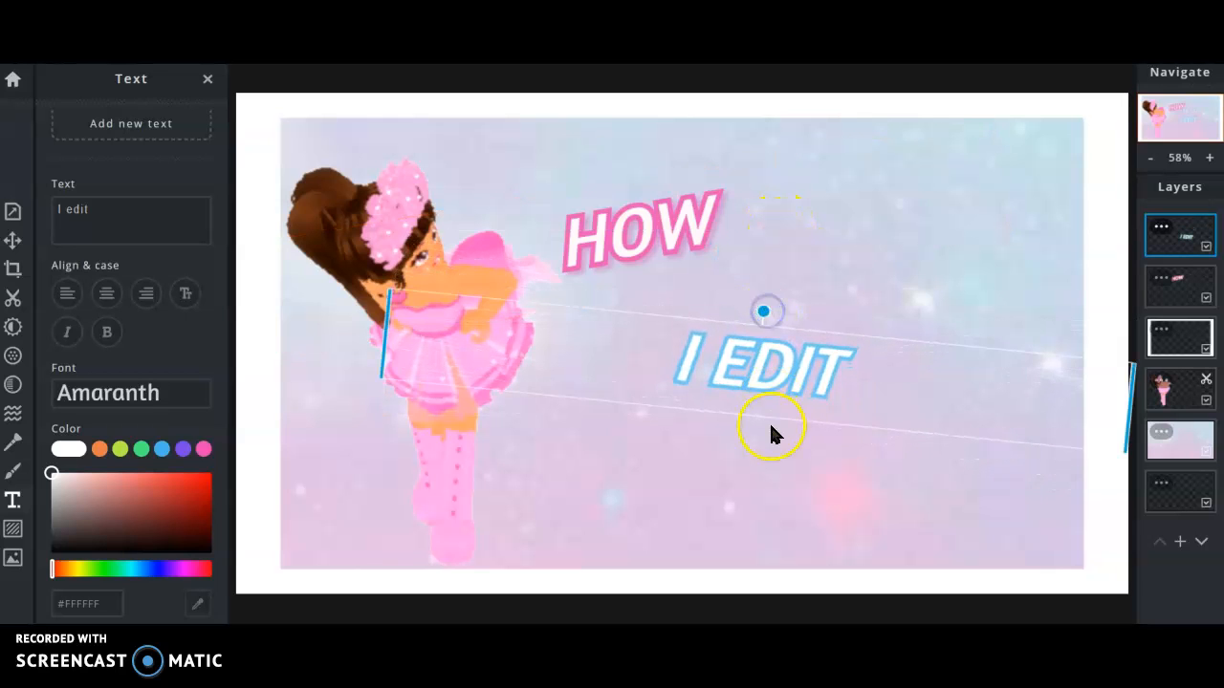
drag(771, 363, 828, 273)
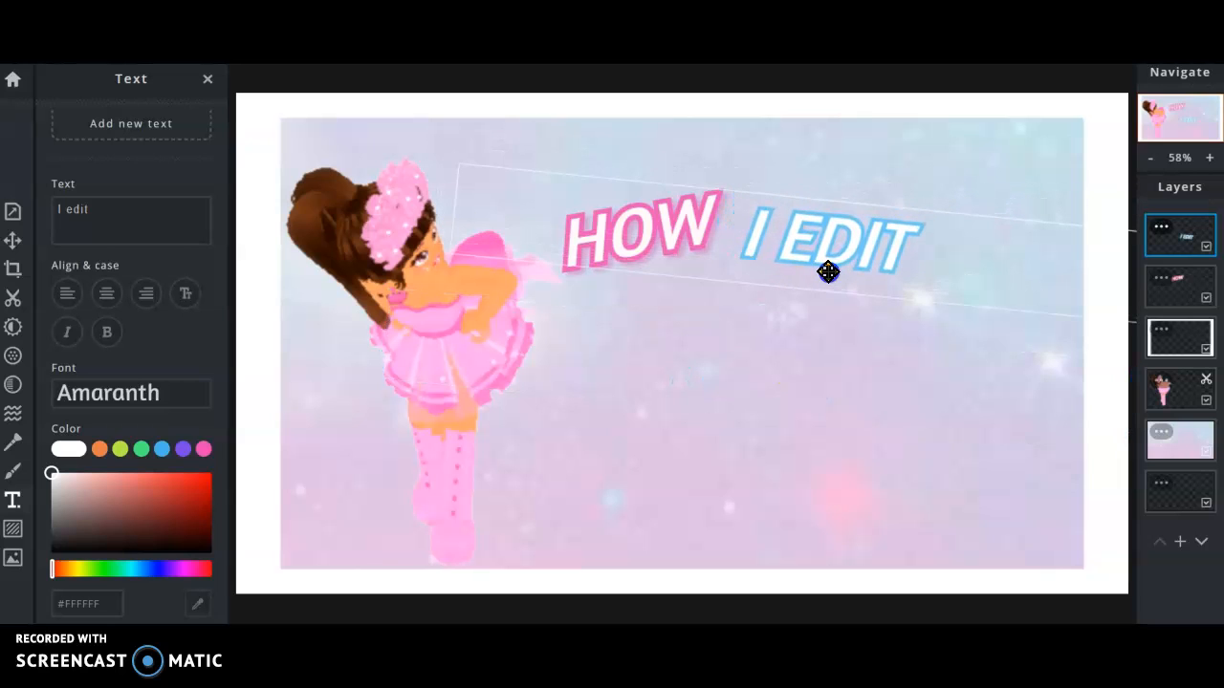
click(811, 365)
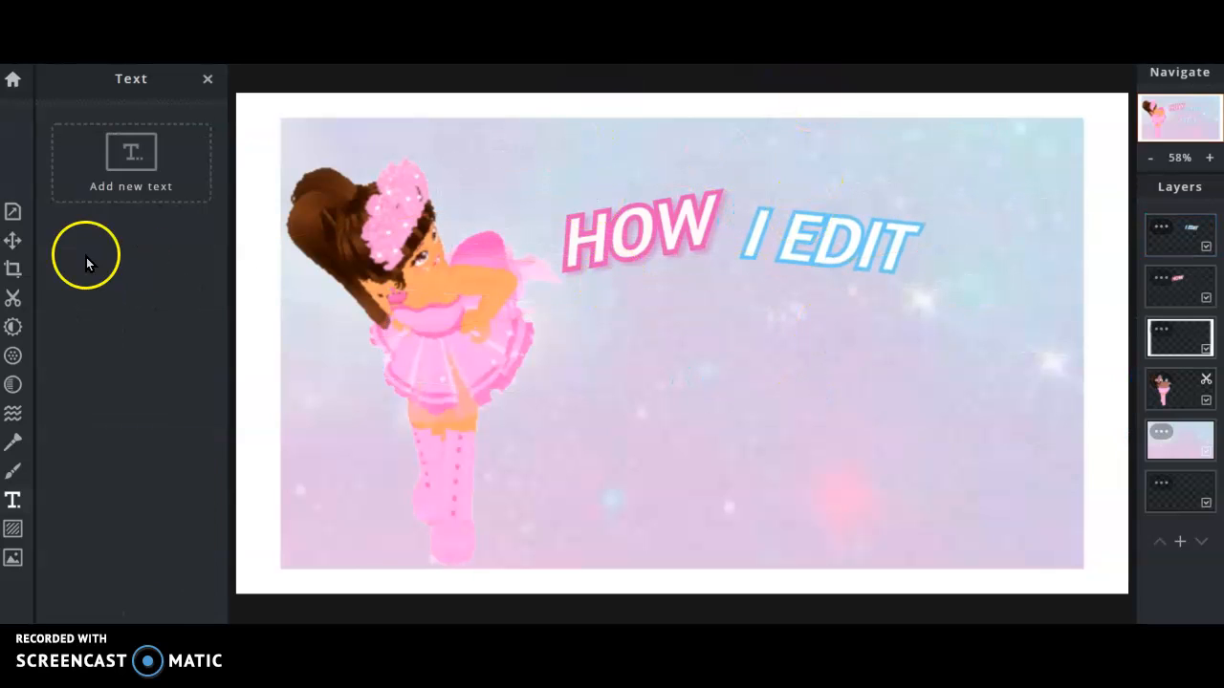
Add a third text layer reading 'MY' in italic capitals below the title.
click(100, 187)
click(172, 280)
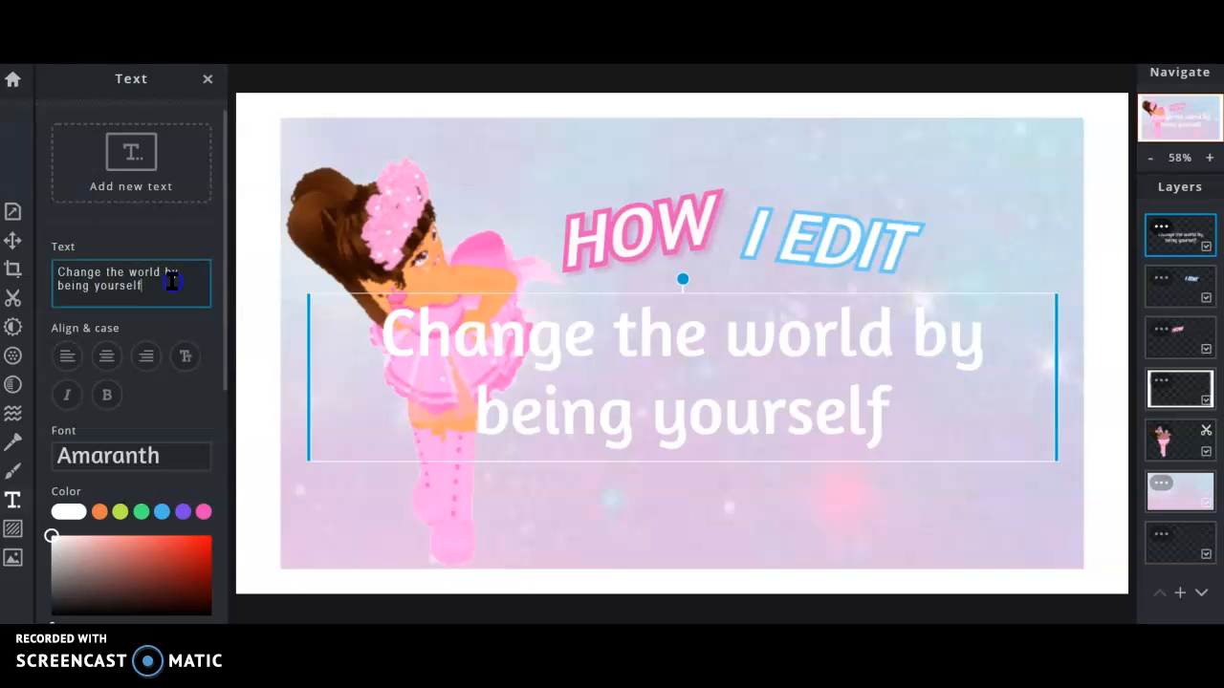
drag(172, 280, 37, 249)
key(BackSpace)
text(My)
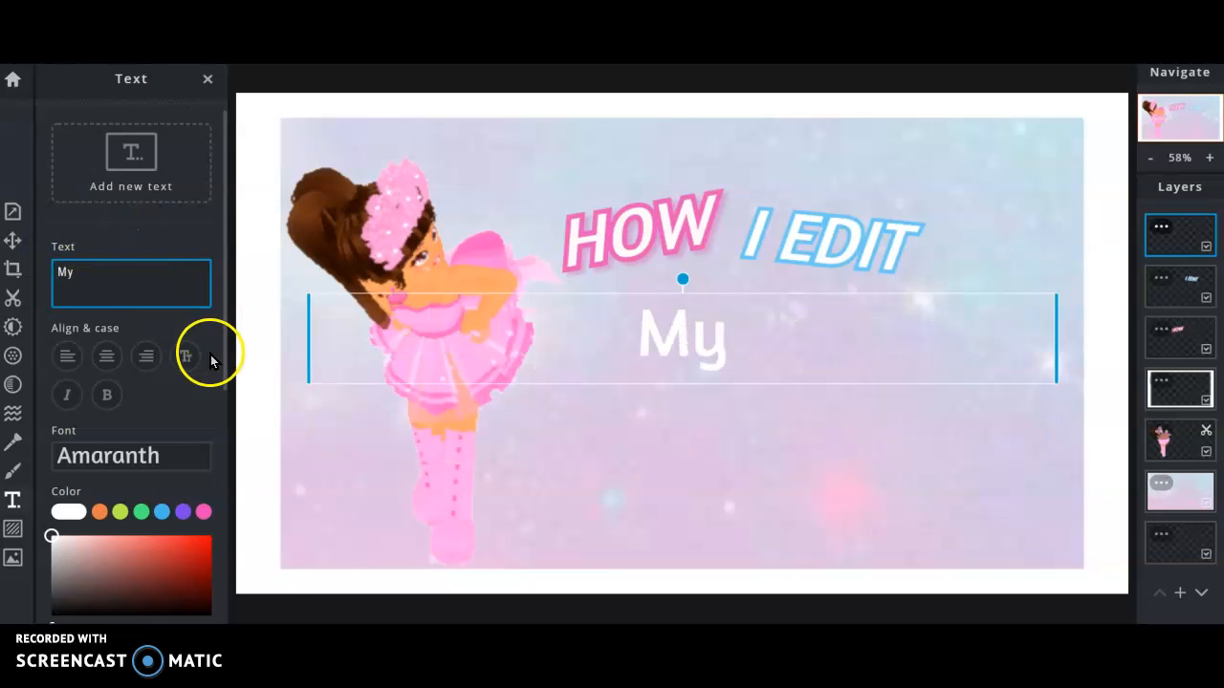
click(64, 407)
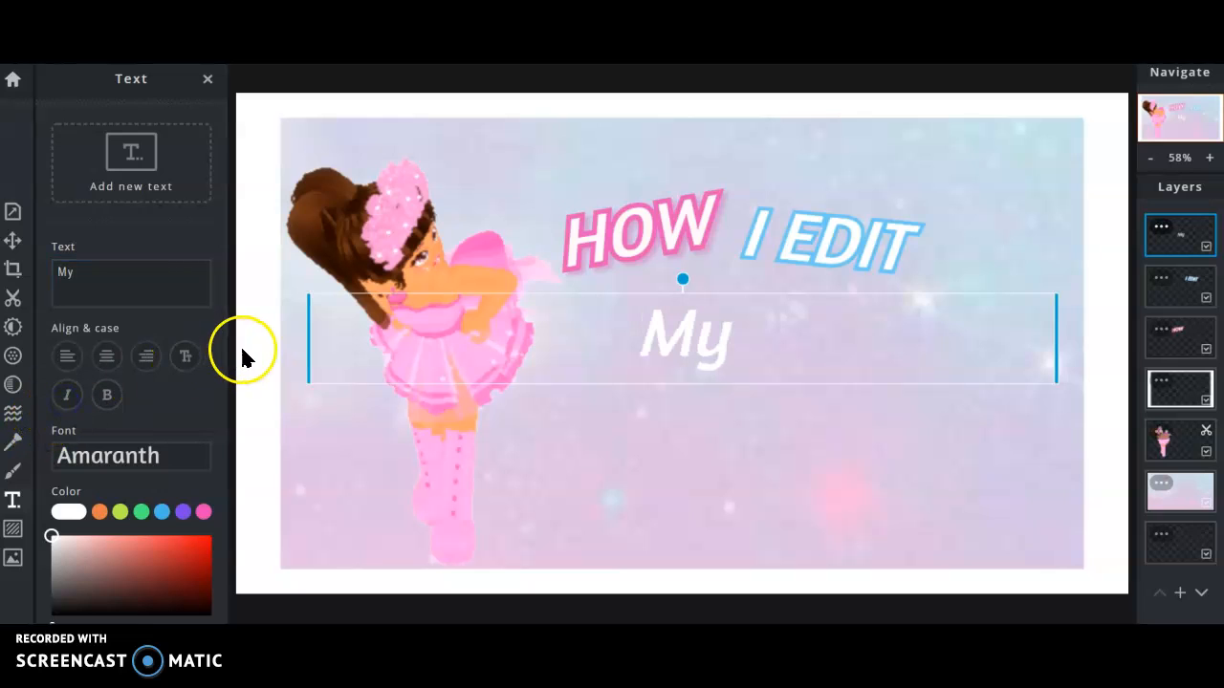
click(194, 359)
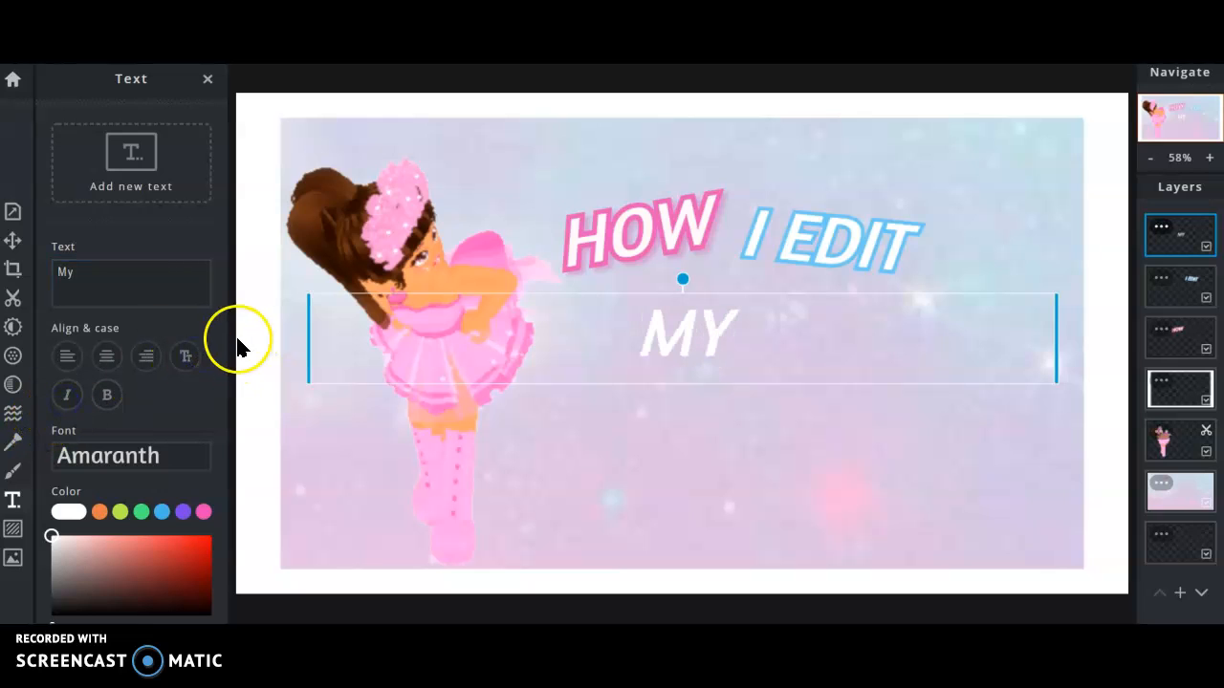
drag(224, 353, 228, 505)
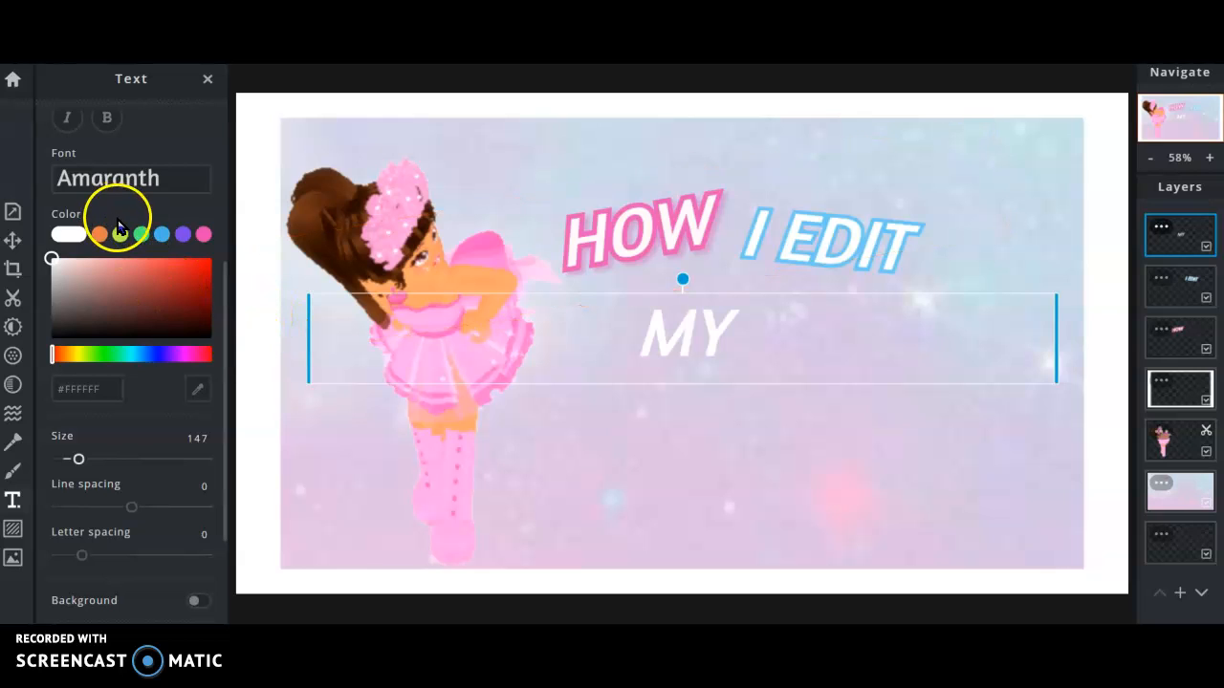
Turn on a drop shadow for I EDIT and try a pink shadow colour.
click(228, 311)
click(760, 263)
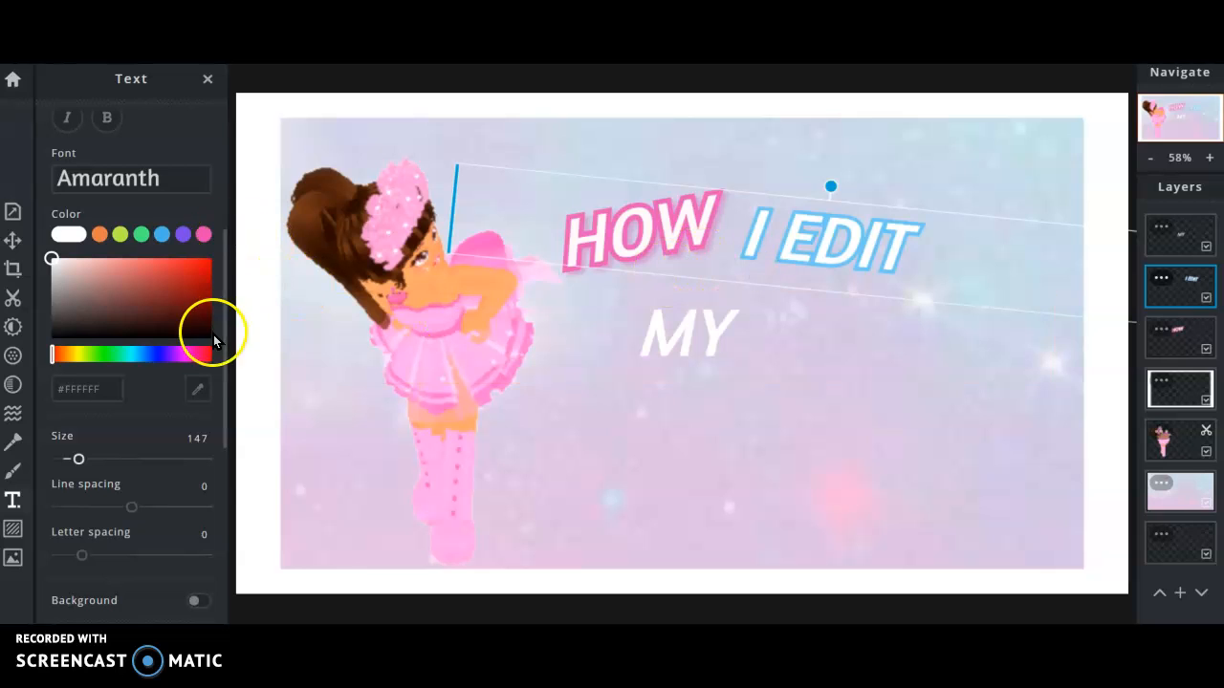
drag(224, 397, 243, 620)
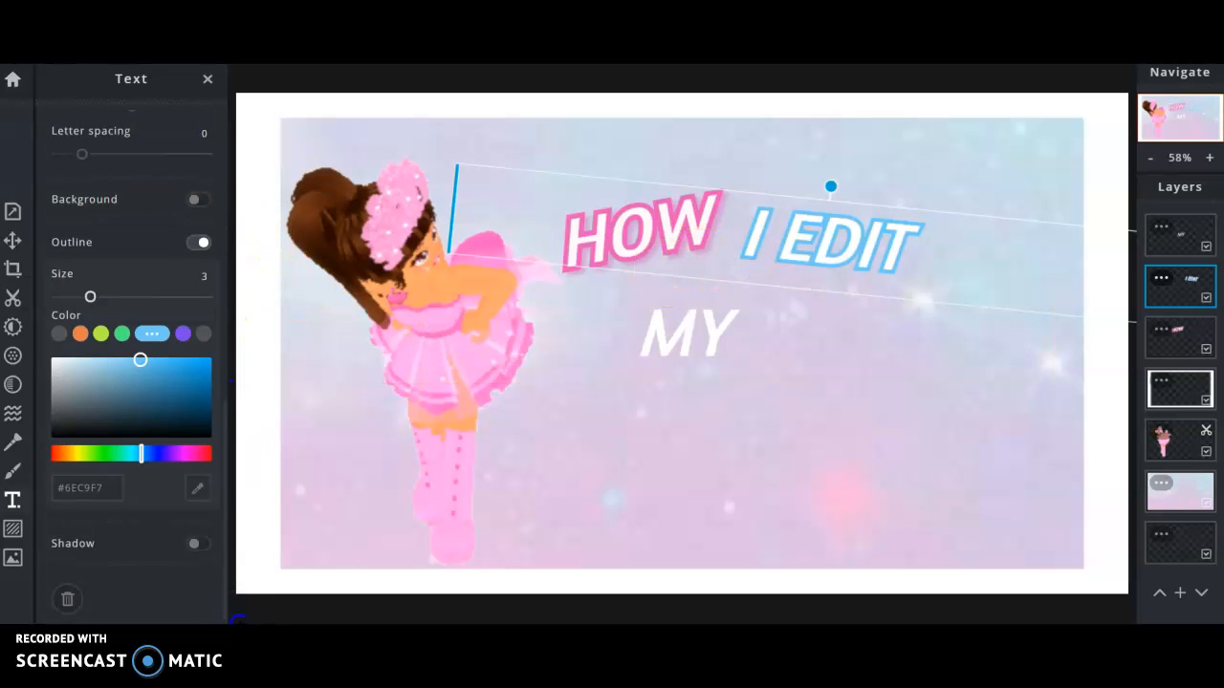
click(196, 544)
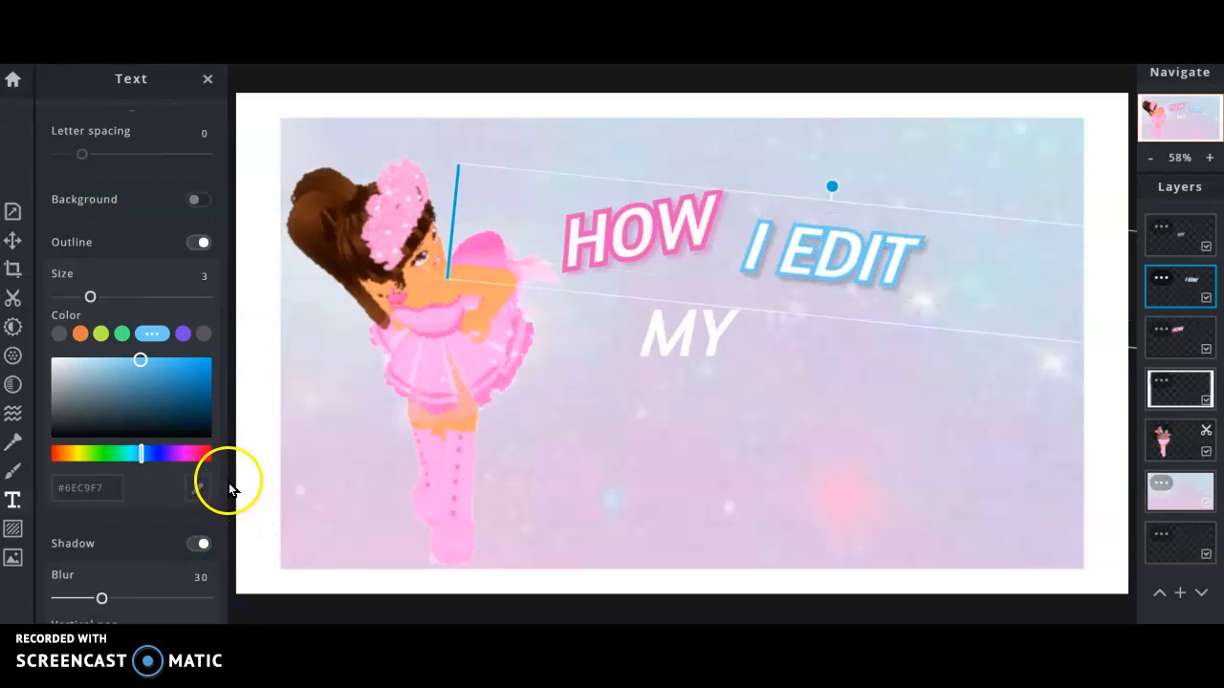
drag(226, 481, 230, 564)
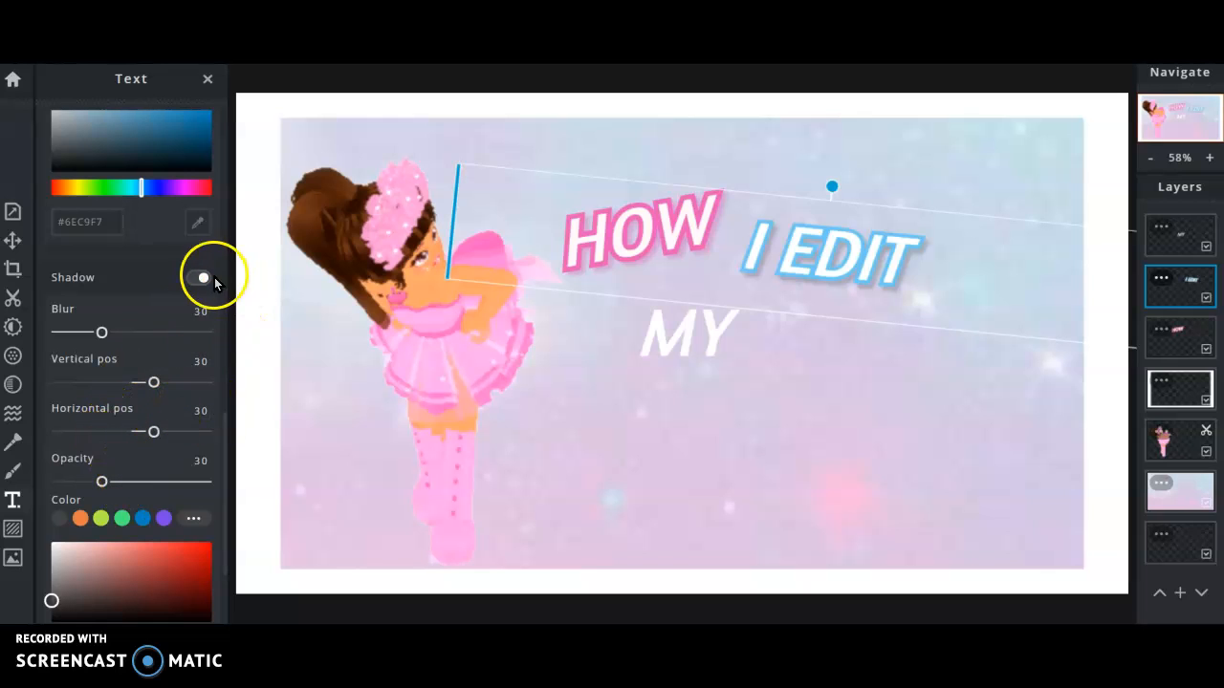
drag(172, 184, 147, 199)
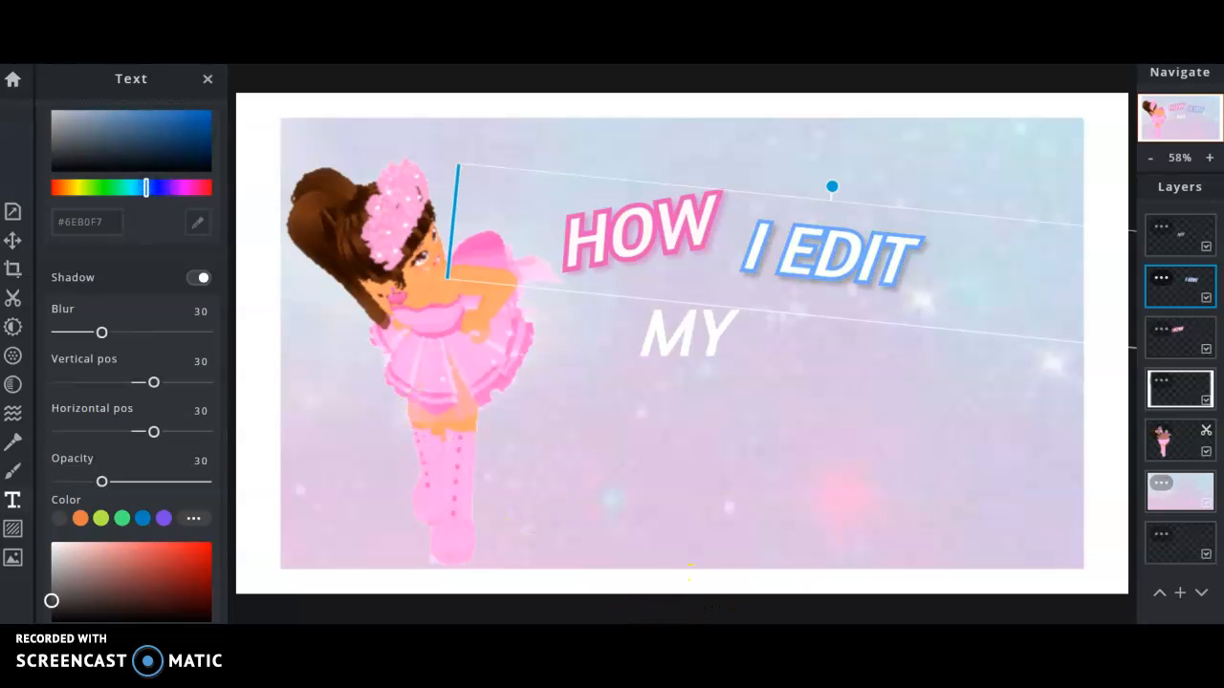
scroll(642, 606, down, 1)
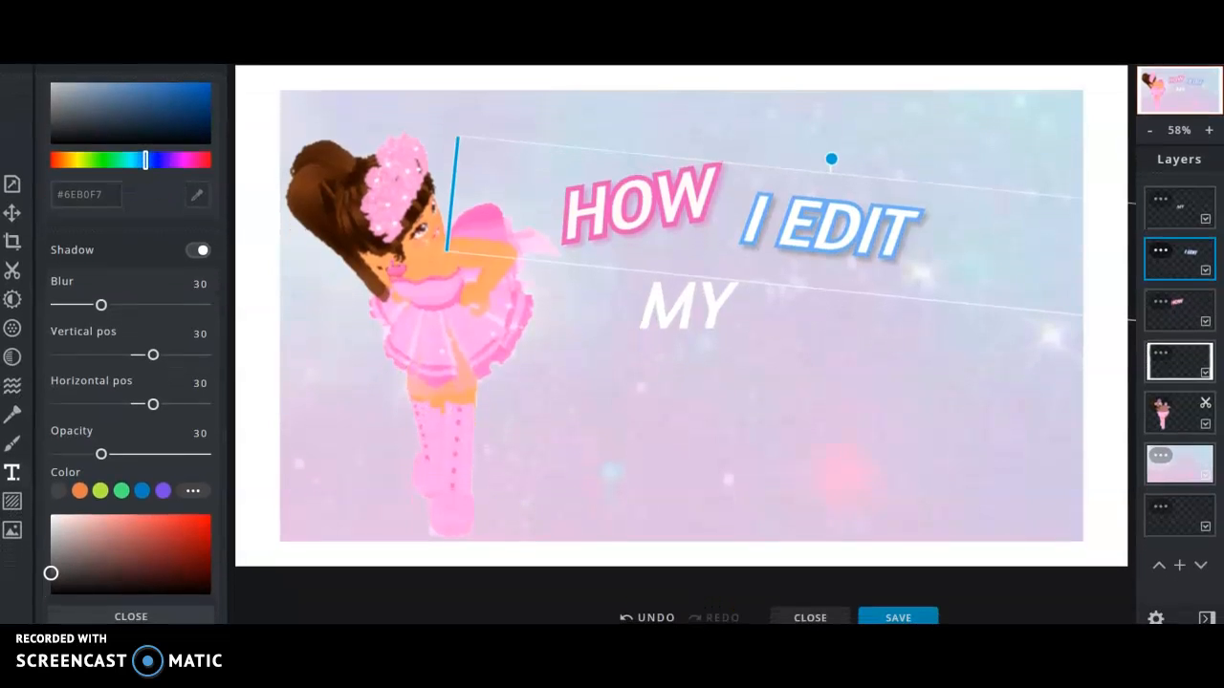
Undo back to a light-blue I EDIT shadow, then redo to restore settings at 30.
click(656, 616)
click(656, 616)
click(656, 616)
click(656, 616)
click(657, 616)
click(658, 615)
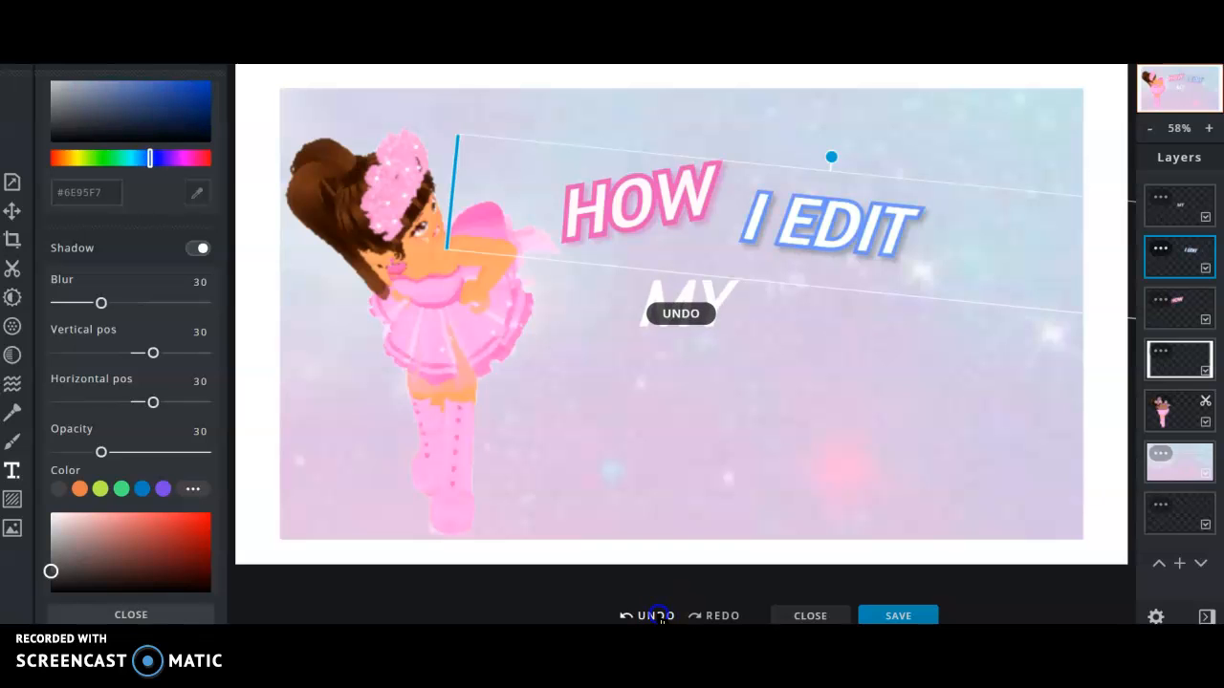
click(658, 616)
click(658, 616)
click(658, 615)
click(719, 615)
click(721, 616)
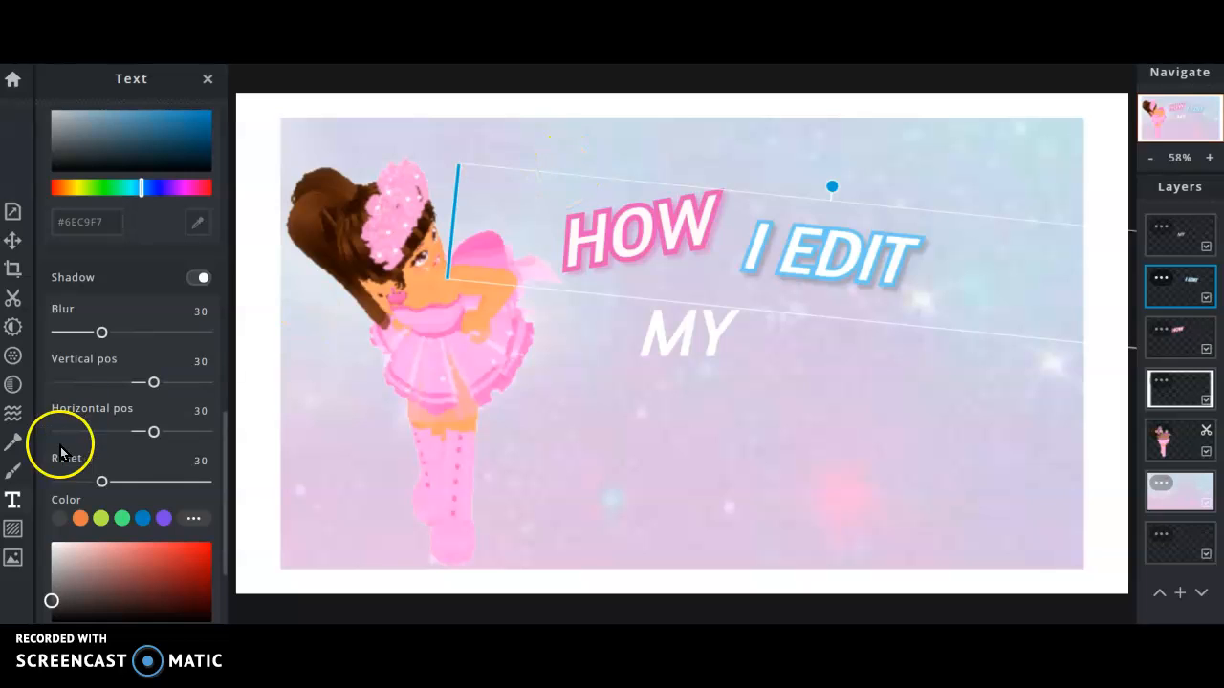
Try purple and pink shadow hues before settling on a vivid blue for I EDIT.
drag(226, 500, 235, 519)
click(180, 587)
drag(180, 587, 185, 587)
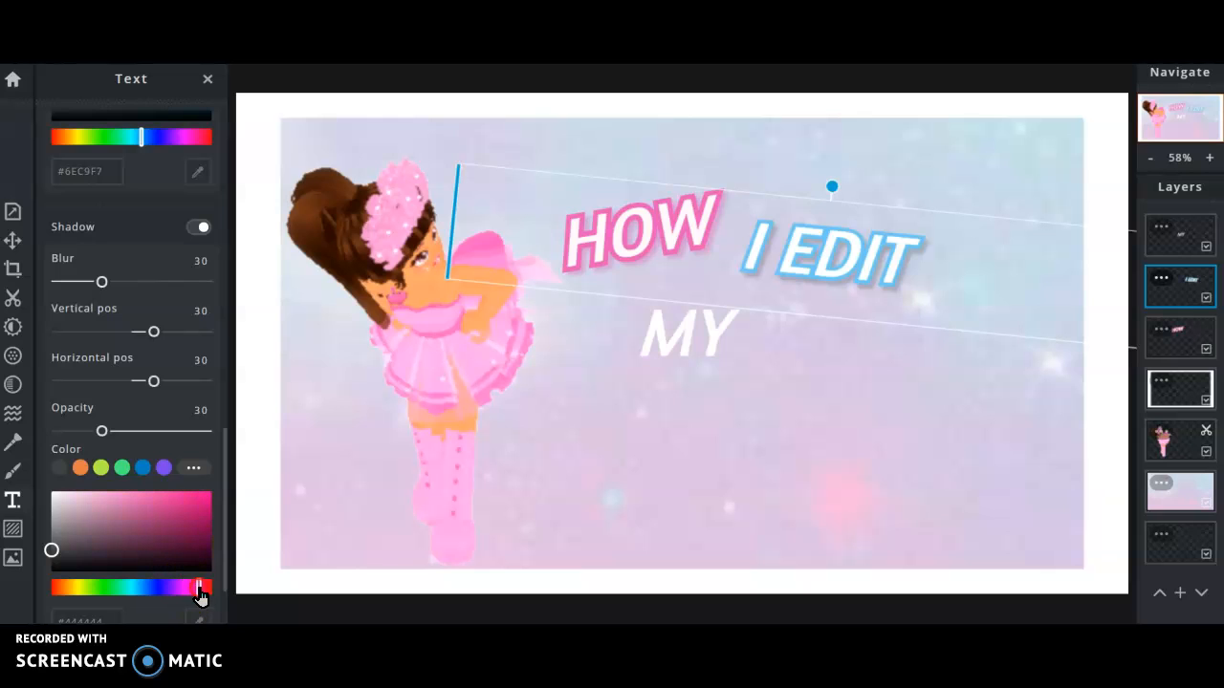
right_click(195, 589)
click(179, 488)
click(195, 507)
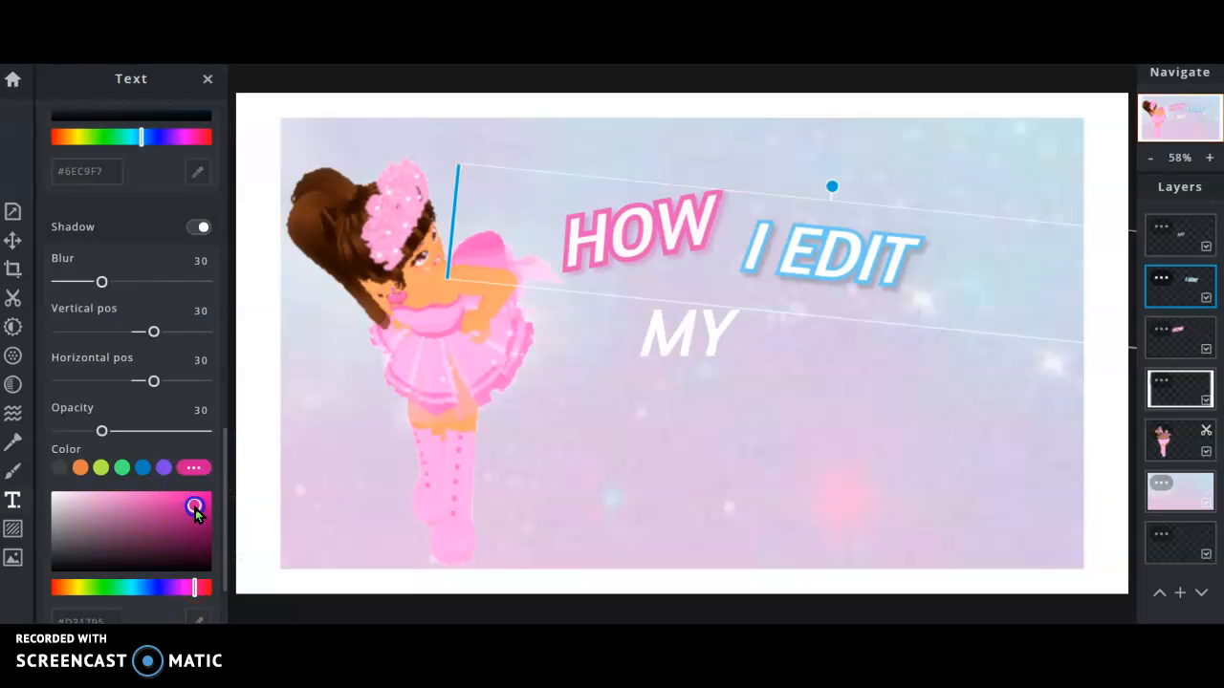
drag(189, 507, 172, 512)
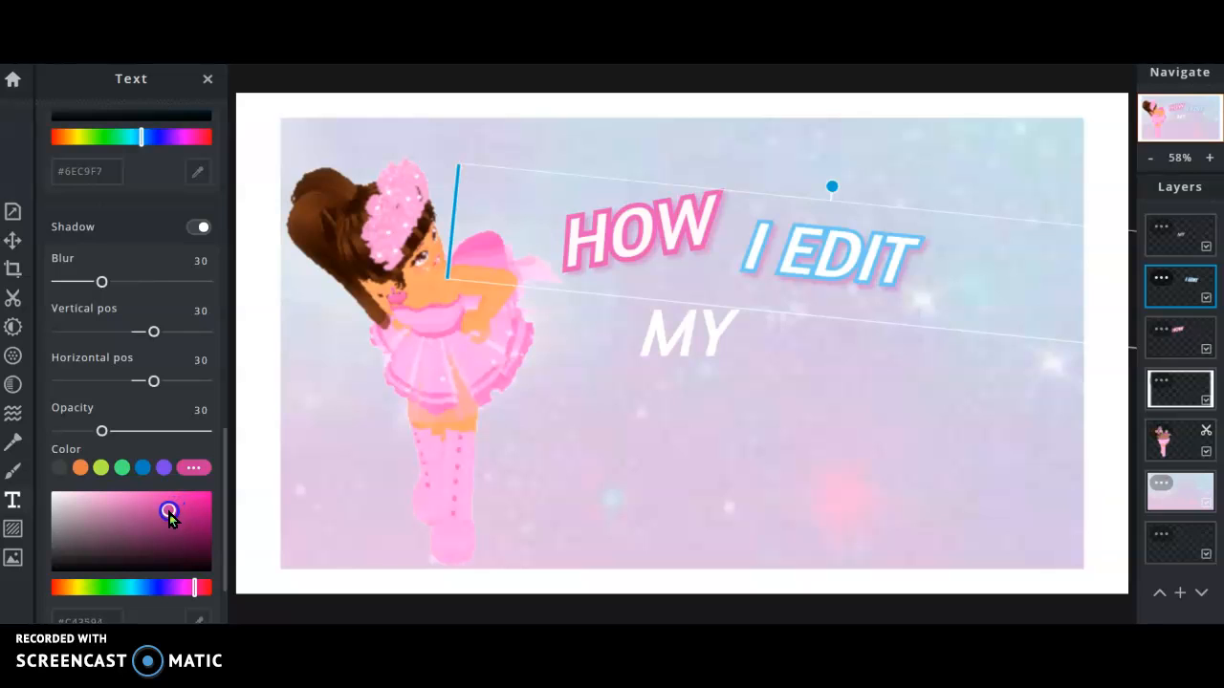
drag(164, 587, 141, 588)
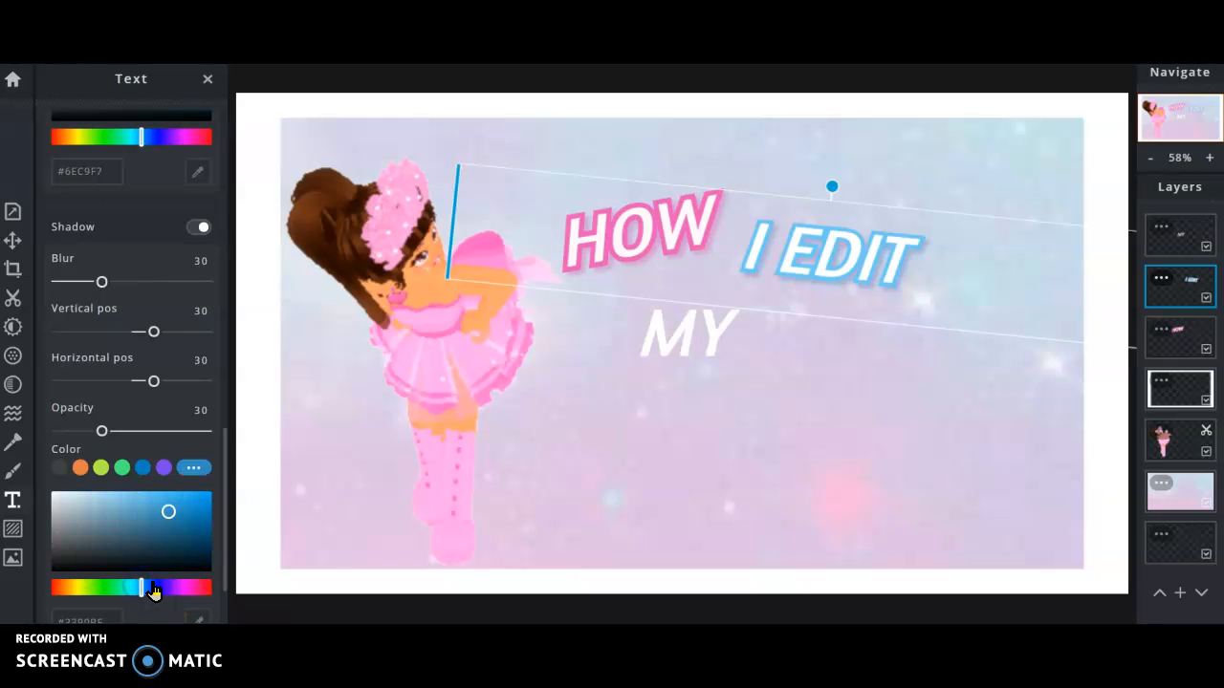
mouse_move(158, 508)
mouse_down()
mouse_move(213, 525)
mouse_move(216, 495)
mouse_move(213, 535)
mouse_move(201, 526)
mouse_move(191, 547)
mouse_move(200, 527)
mouse_move(135, 512)
mouse_move(203, 517)
mouse_move(91, 495)
mouse_move(144, 570)
mouse_move(164, 544)
mouse_move(200, 544)
mouse_move(196, 519)
mouse_move(172, 505)
mouse_up()
Reduce the shadow blur to 4, deepen the blue, and nudge I EDIT up and right.
drag(101, 282, 85, 283)
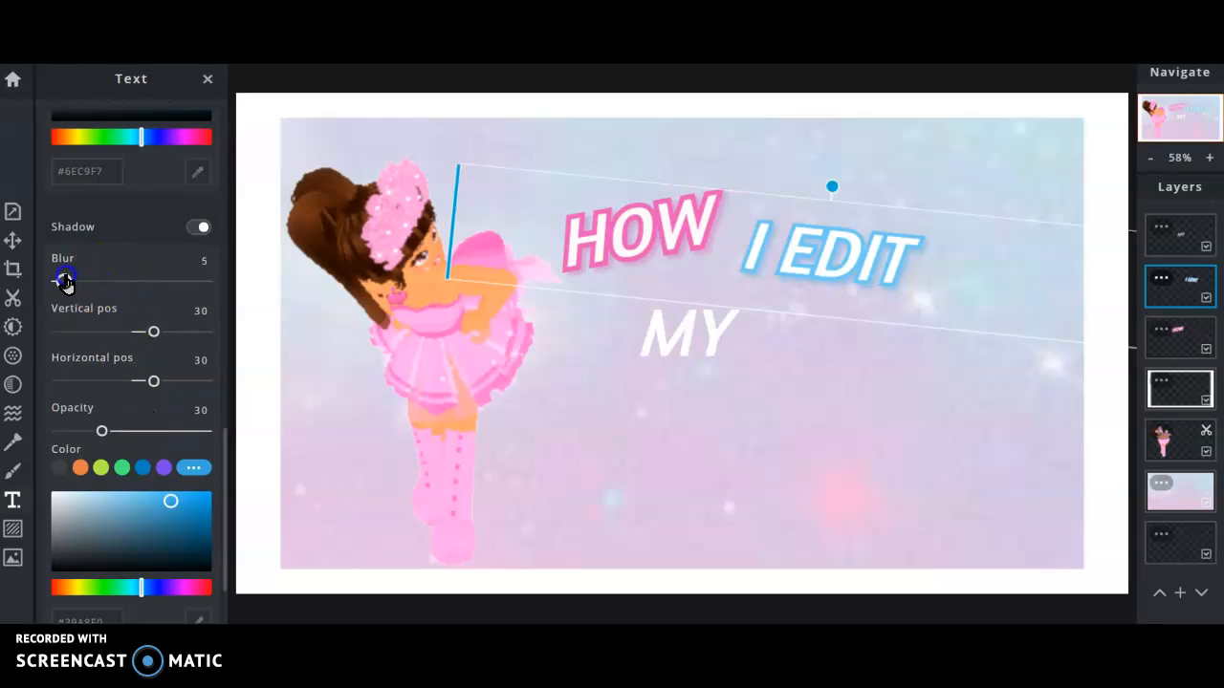
click(178, 510)
drag(153, 333, 154, 337)
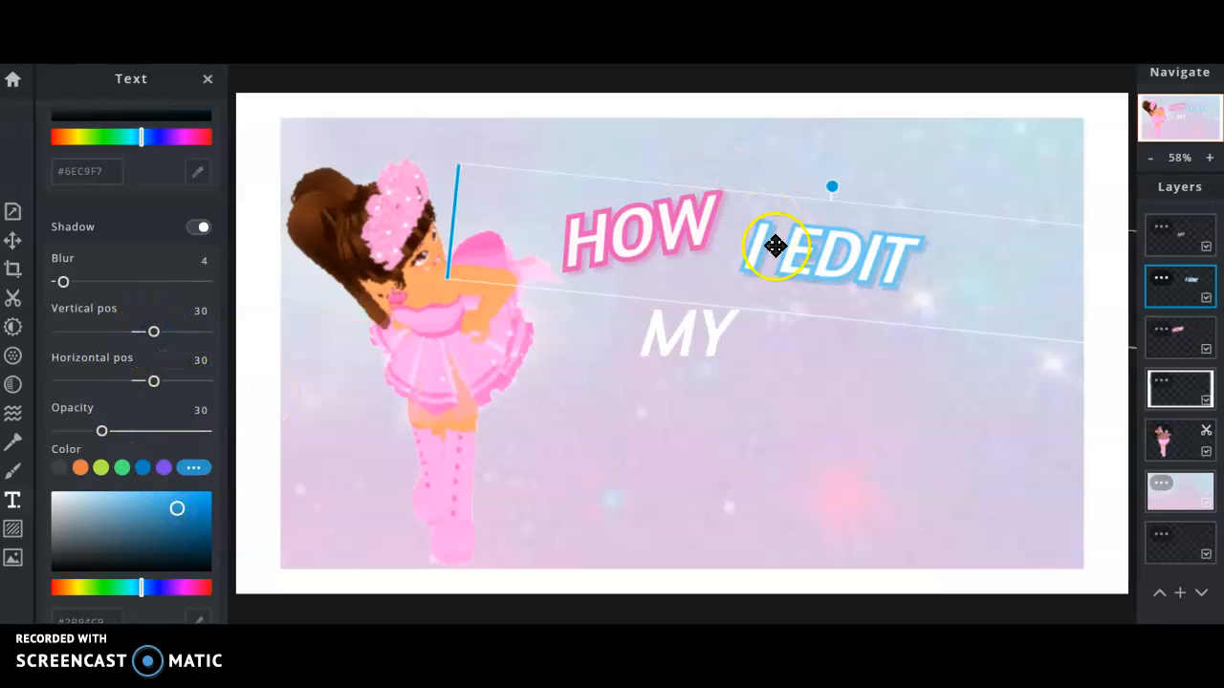
mouse_move(786, 265)
mouse_down()
mouse_move(796, 256)
mouse_move(784, 271)
mouse_up()
Set the MY text's fill to an off-white.
click(851, 336)
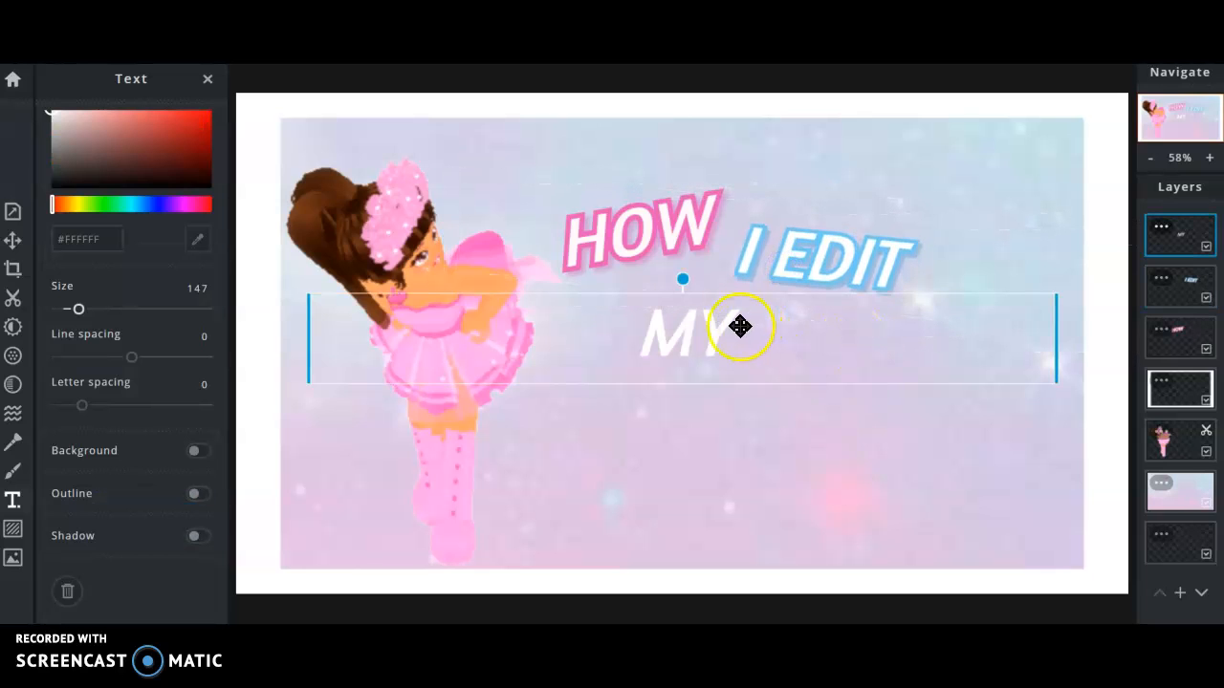
click(132, 198)
drag(129, 209, 132, 213)
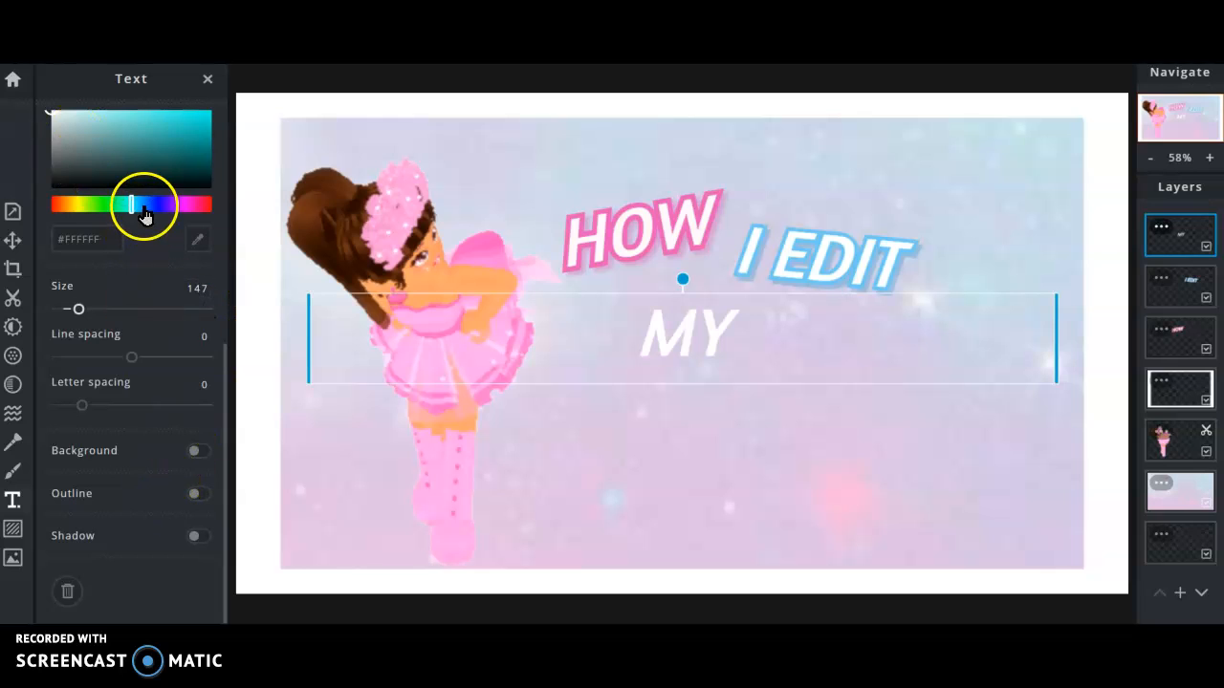
drag(78, 126, 46, 94)
drag(98, 128, 46, 114)
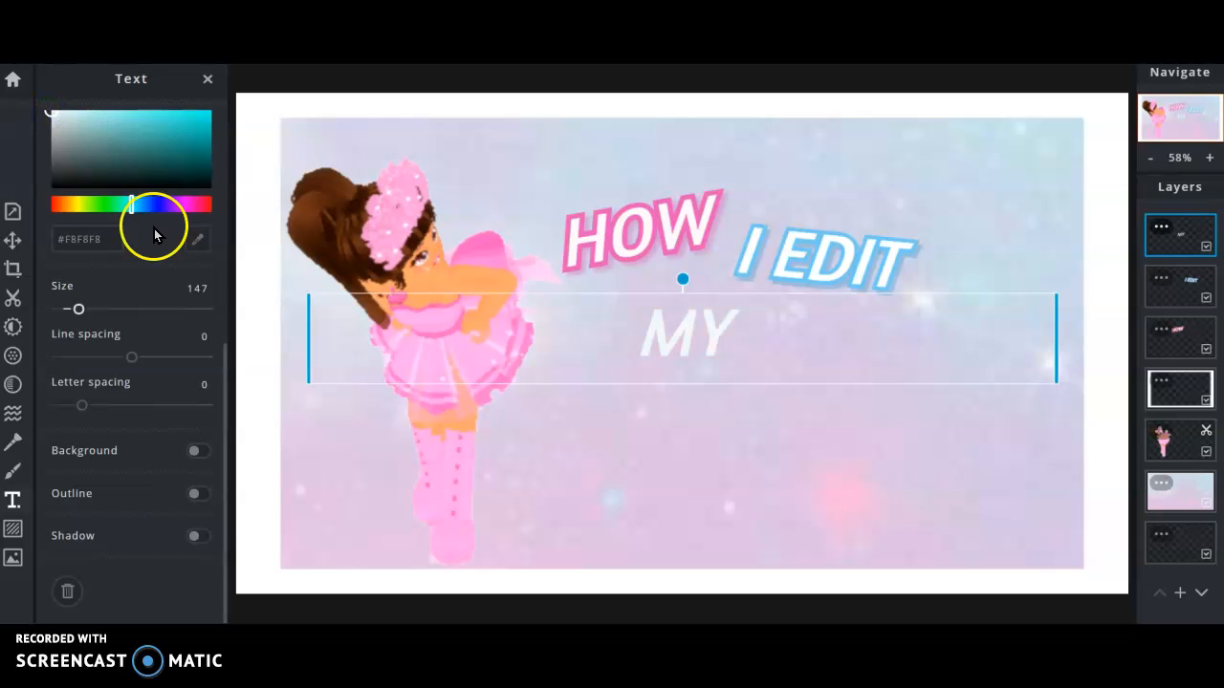
Give MY a bright teal outline.
click(195, 494)
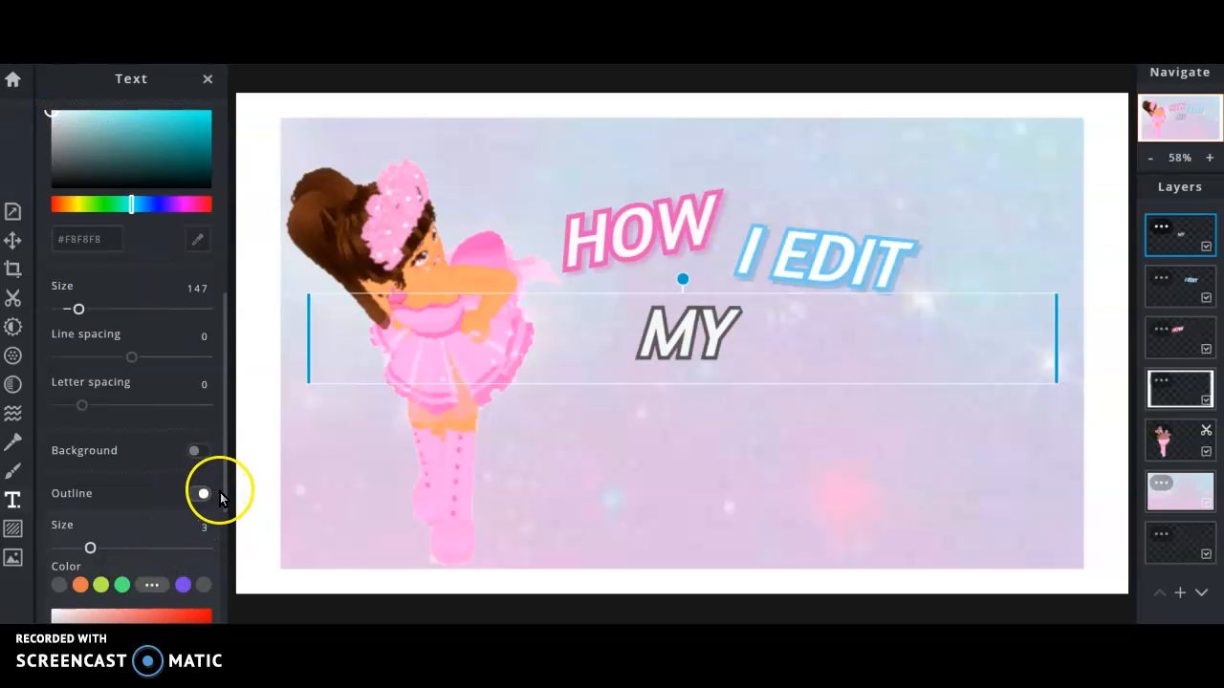
drag(227, 506, 224, 580)
mouse_move(150, 543)
mouse_down()
mouse_move(118, 545)
mouse_move(130, 548)
mouse_up()
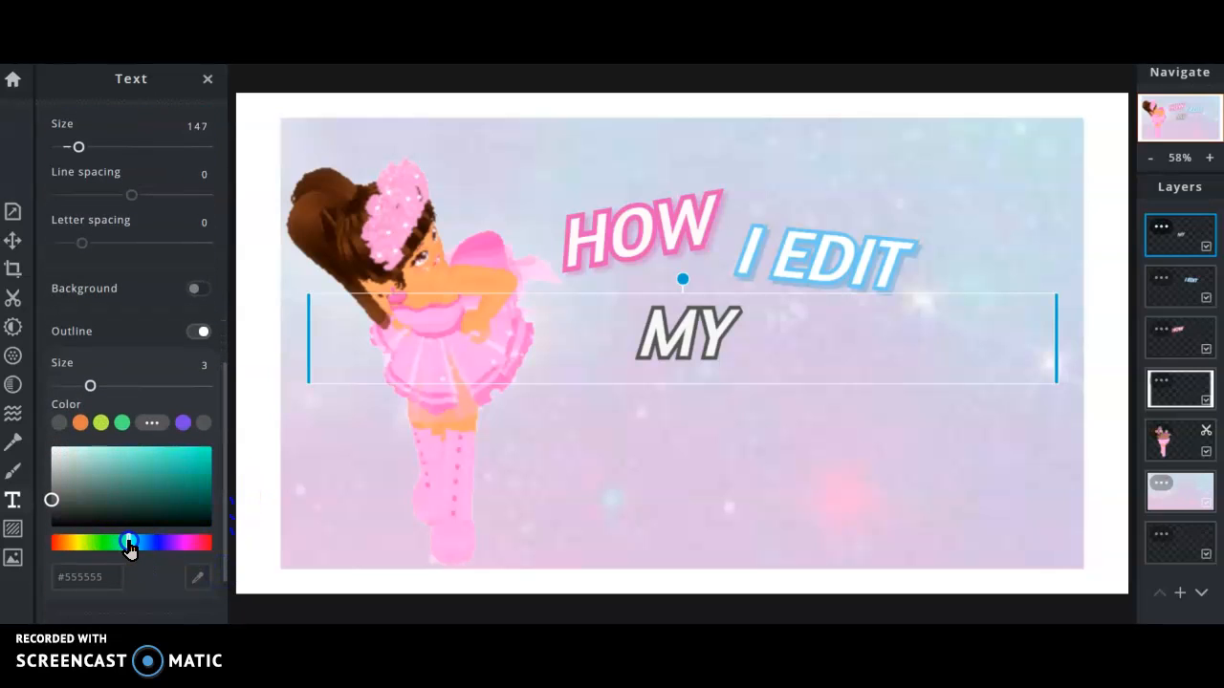
drag(170, 480, 199, 459)
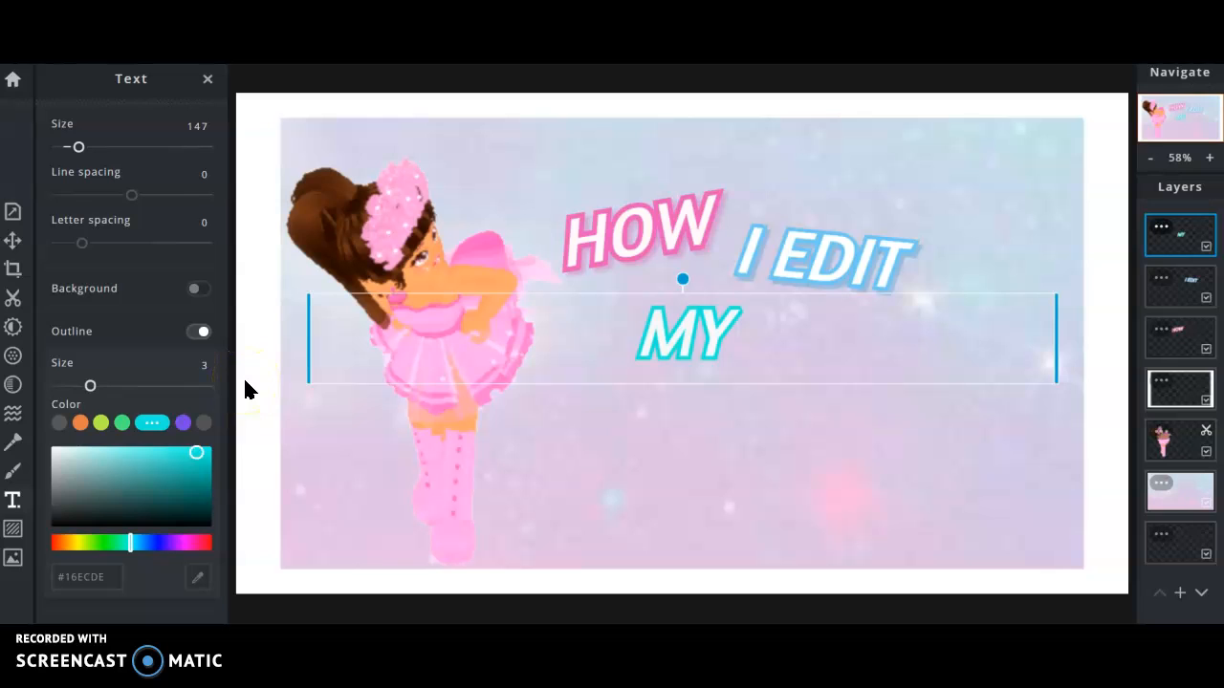
drag(224, 424, 225, 456)
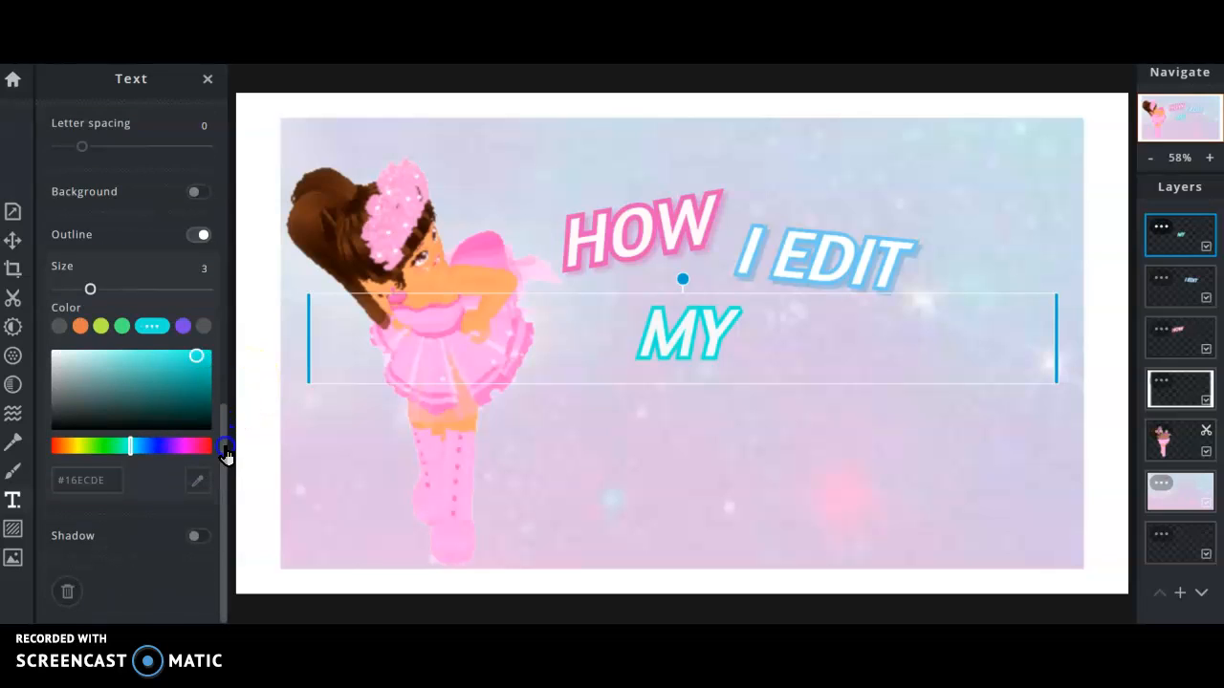
Add a green drop shadow to MY.
click(196, 538)
drag(226, 490, 229, 559)
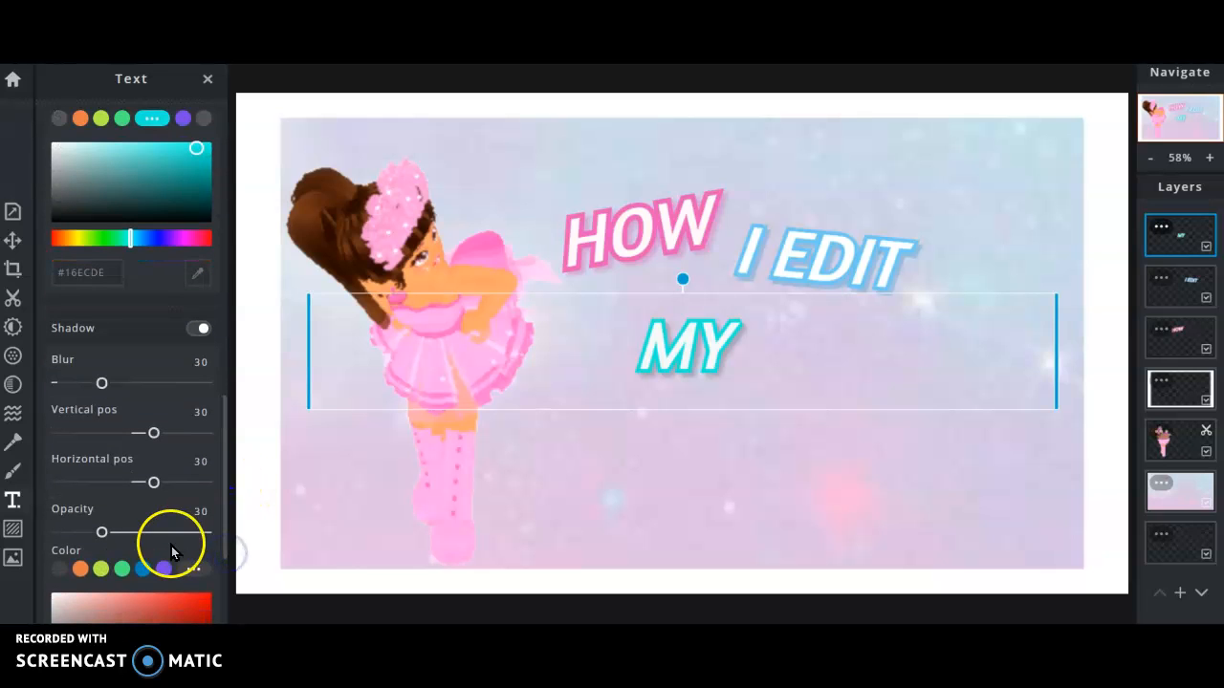
click(123, 569)
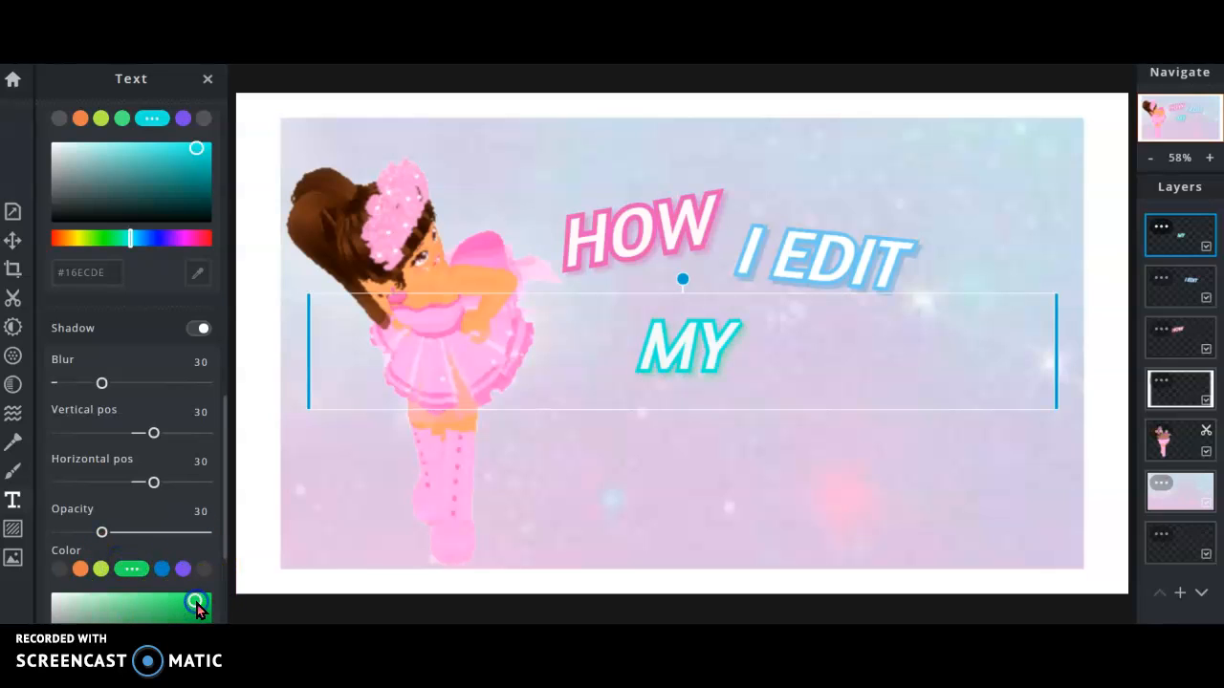
Move MY below HOW and tilt it counter-clockwise.
drag(707, 366, 673, 390)
drag(648, 305, 625, 308)
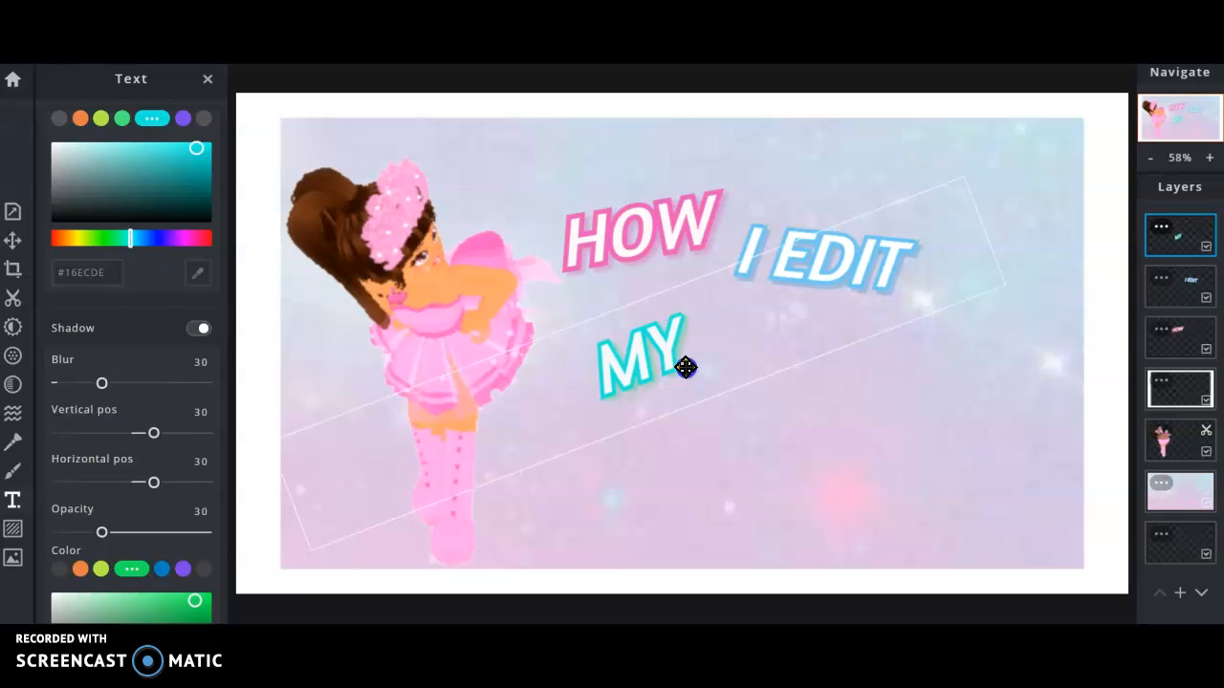
click(761, 446)
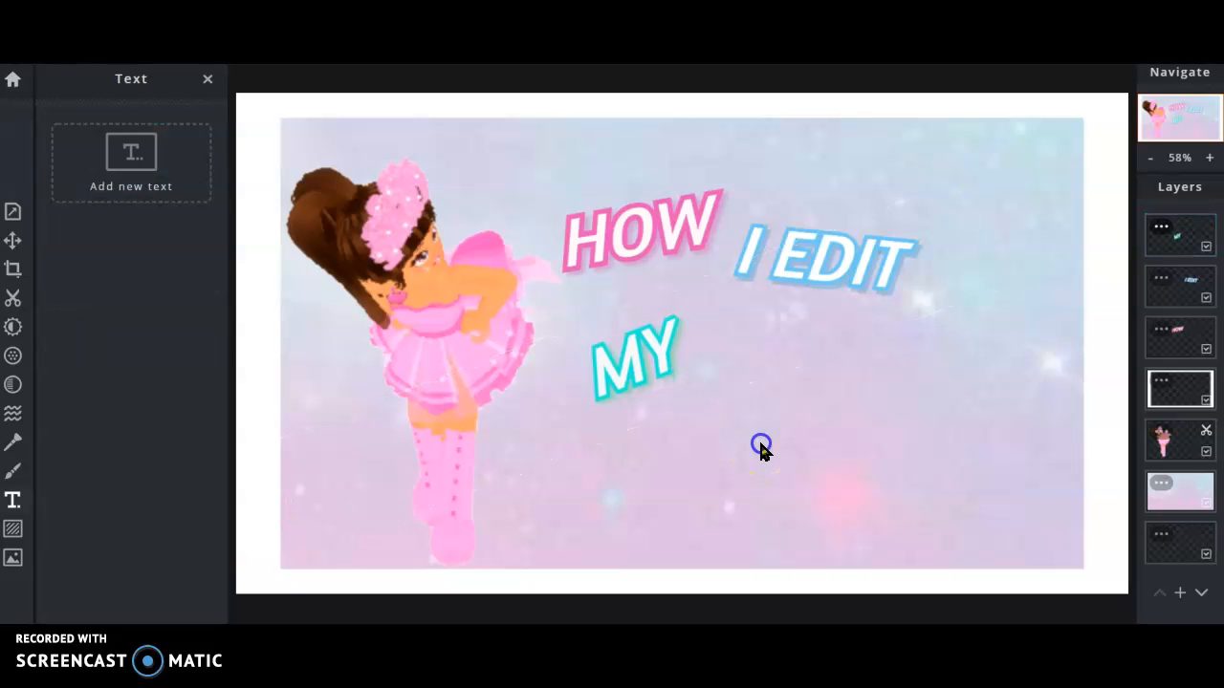
Add a new text layer reading 'Thumb Nails'.
click(191, 174)
key(BackSpace)
text(Thum)
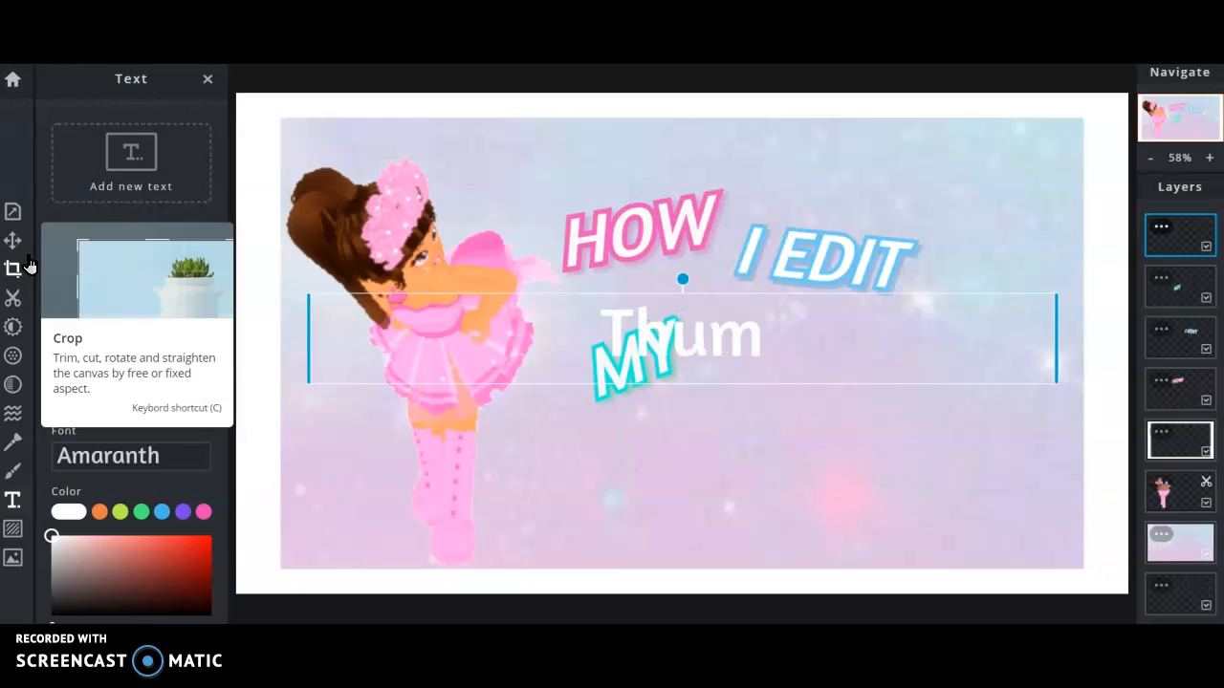
text(b Nails)
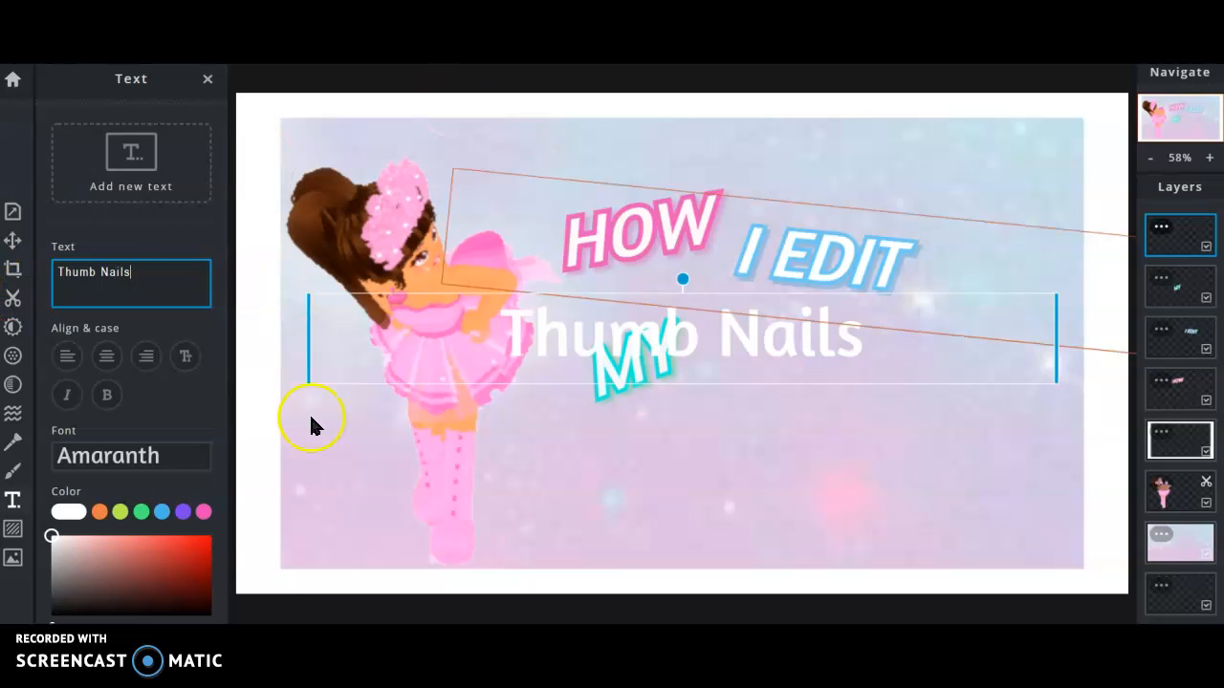
Recover from deleted title layers: undo to restore HOW, I EDIT and MY, then redo to keep Thumb Nails.
click(319, 455)
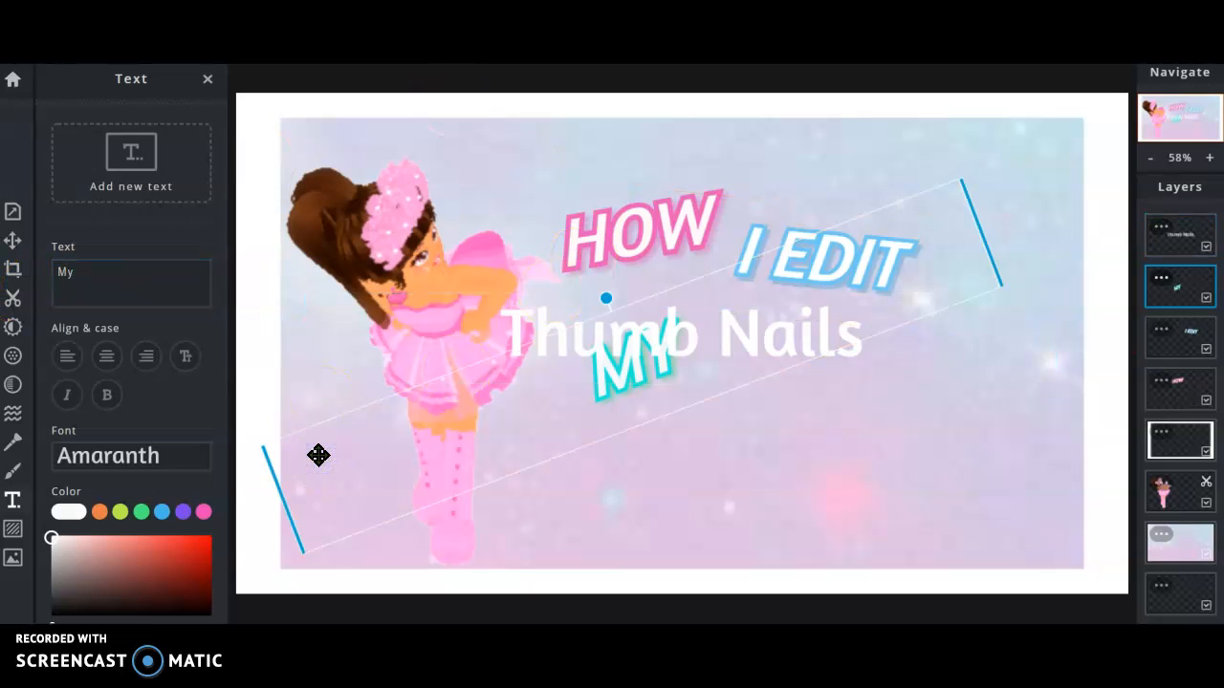
key(Delete)
key(Delete)
key(Delete)
click(668, 617)
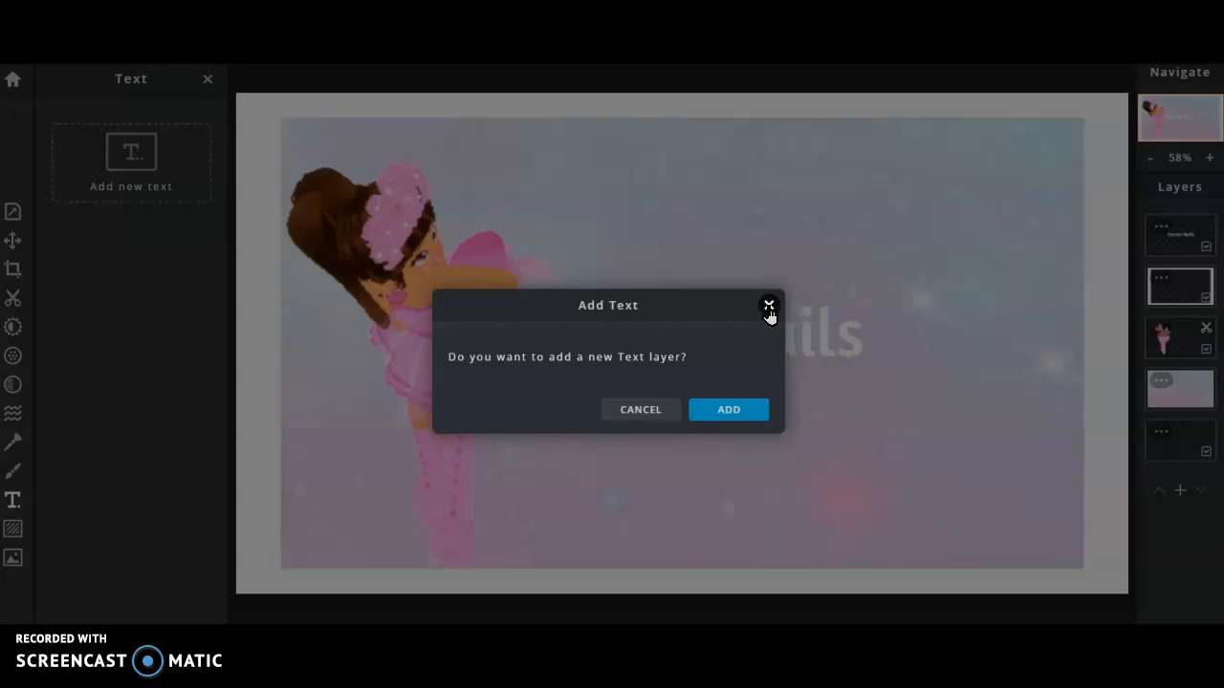
click(767, 311)
click(618, 568)
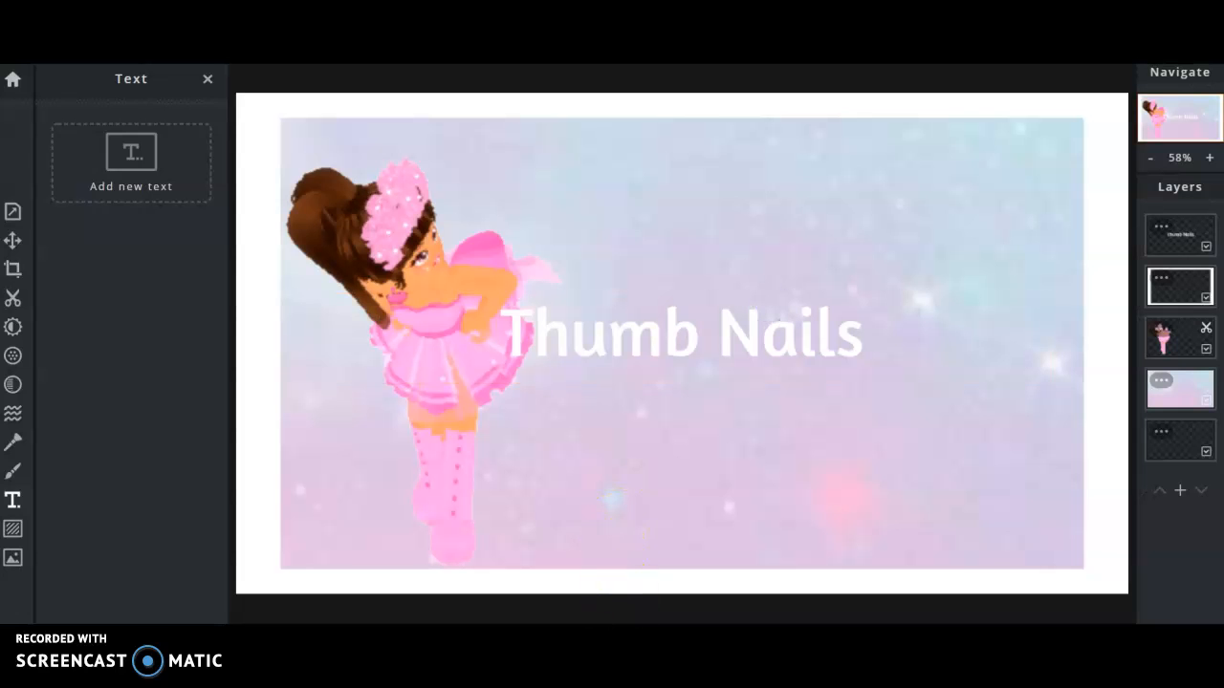
key(ctrl+z)
key(ctrl+z)
key(ctrl+z)
key(ctrl+z)
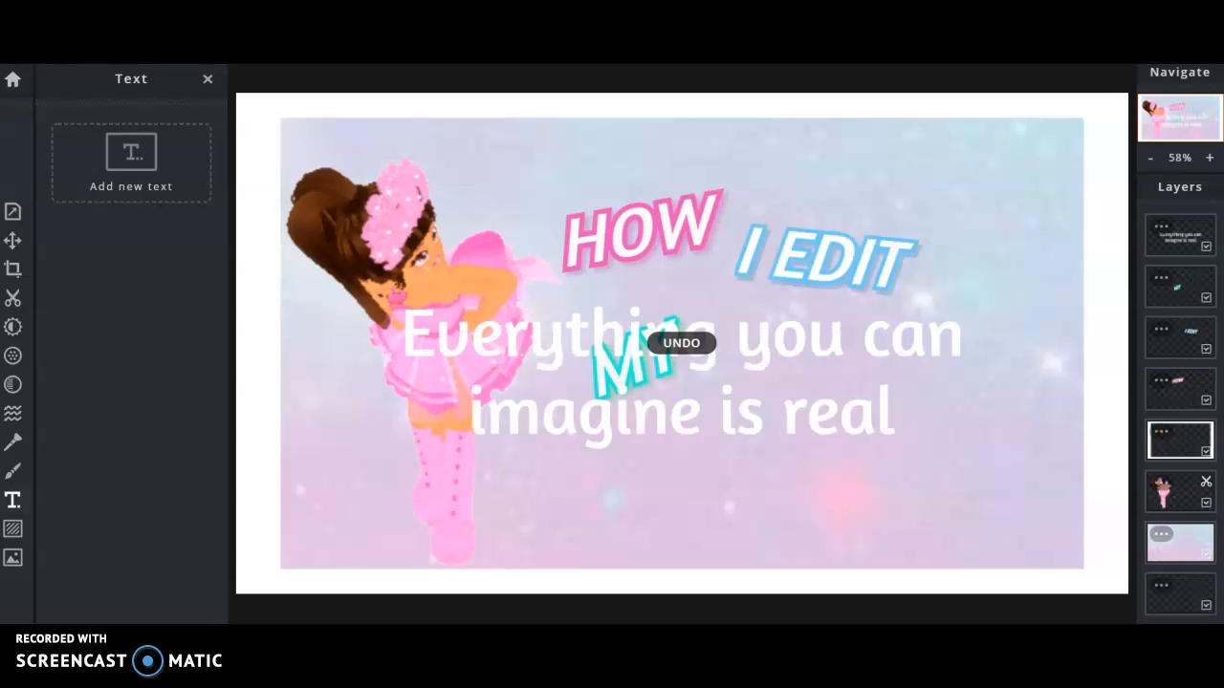
key(ctrl+z)
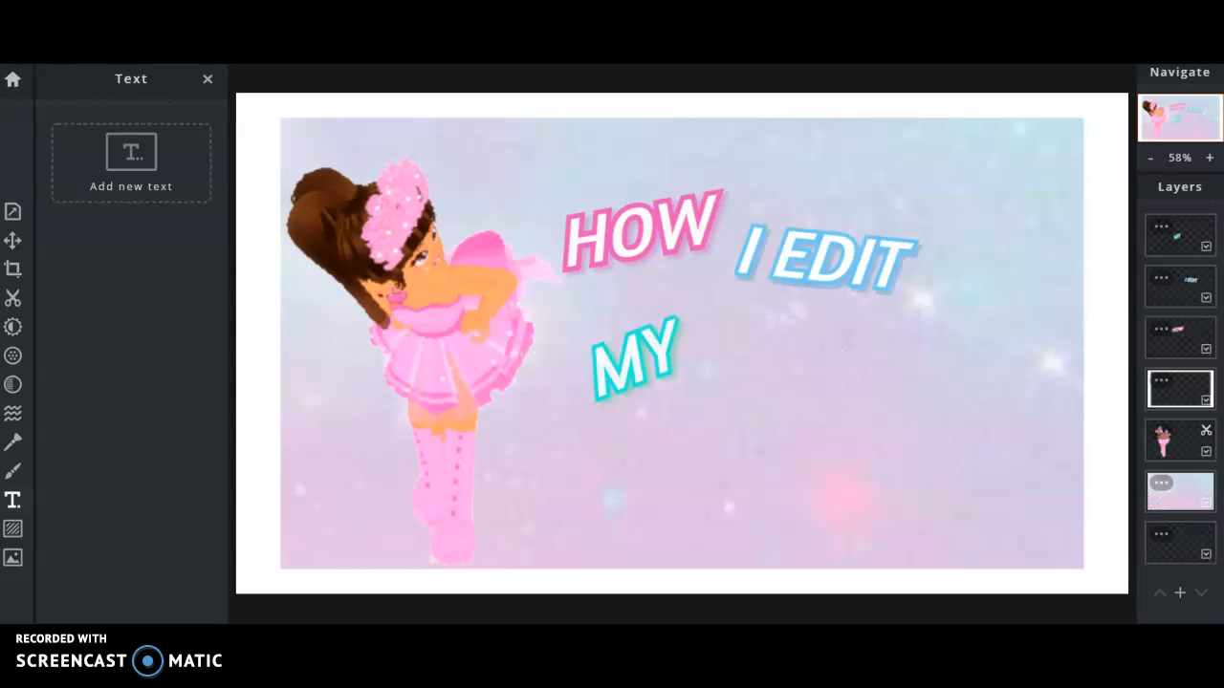
key(ctrl+y)
key(ctrl+y)
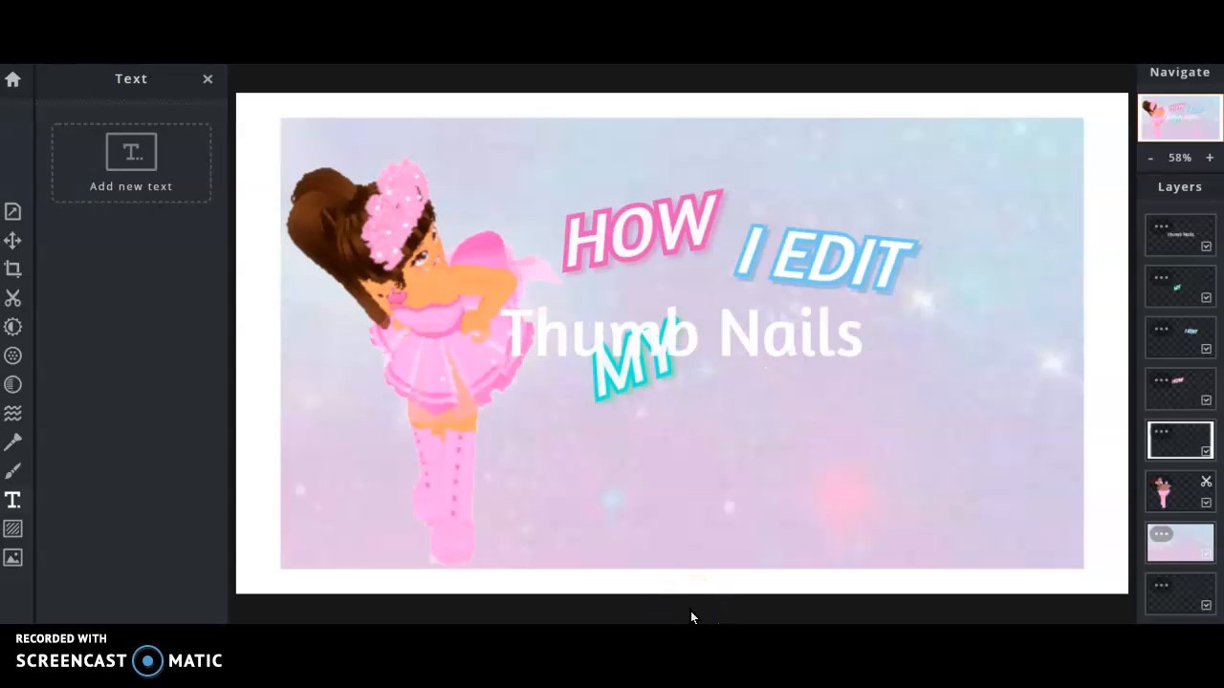
Cut the Thumb Nails layer's text down to 'Thumb' and adjust its text styling.
click(755, 374)
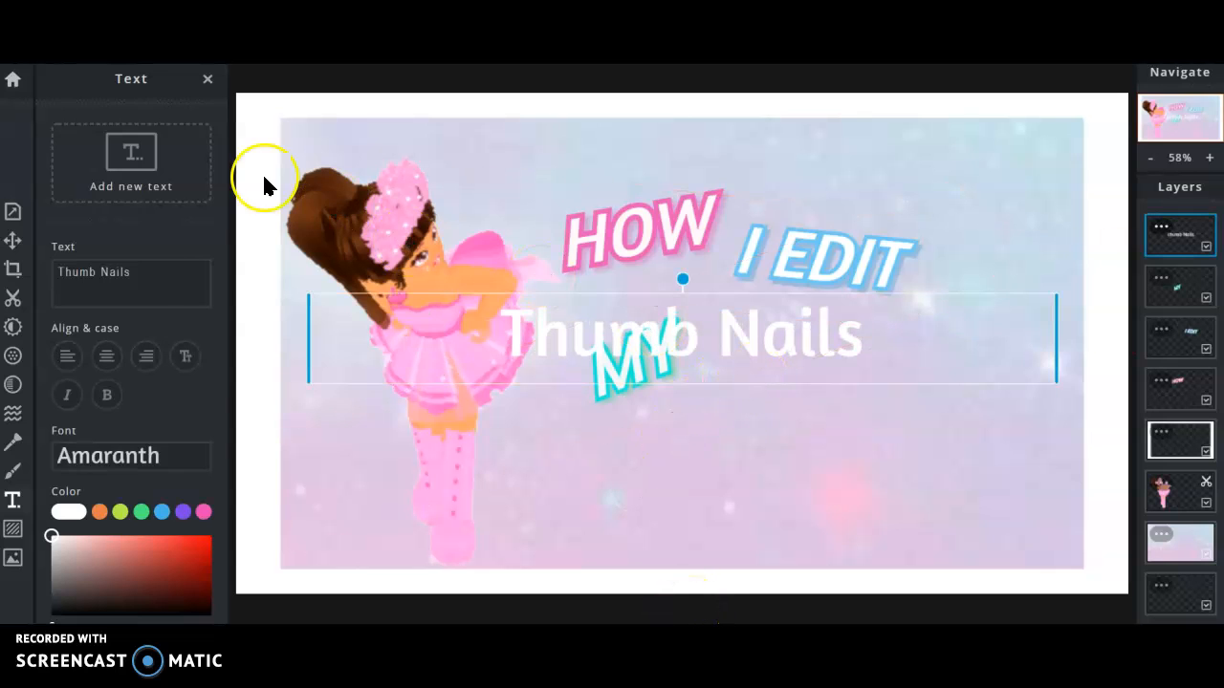
click(108, 262)
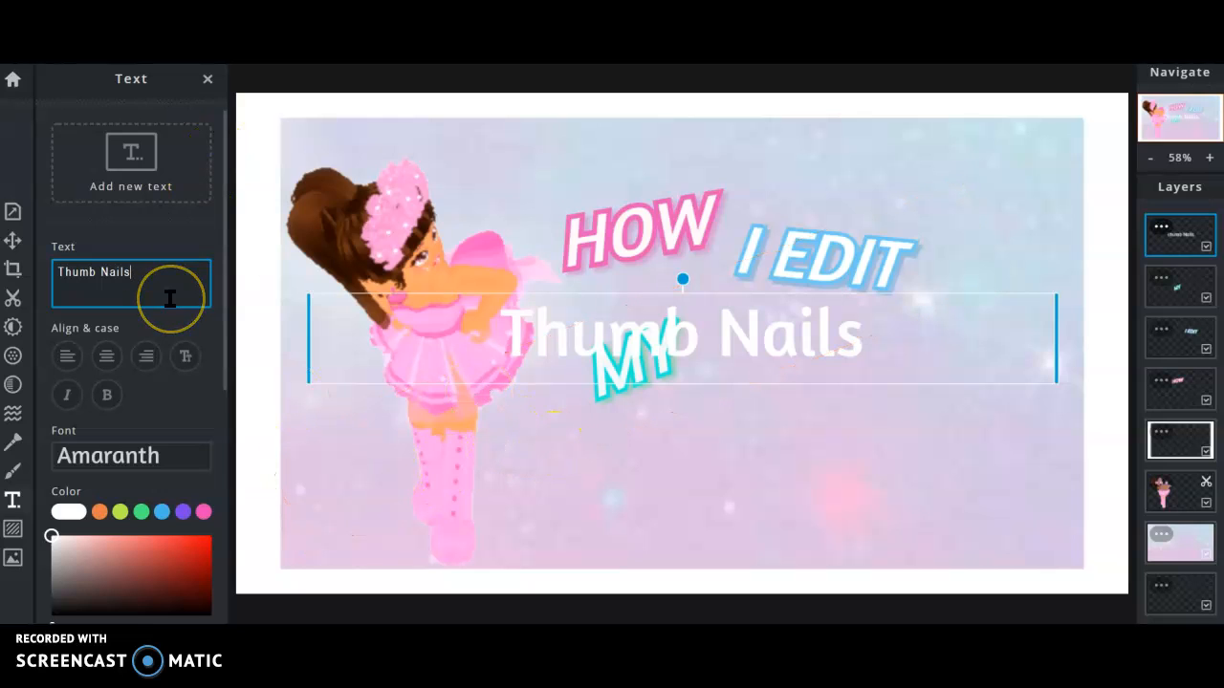
key(BackSpace)
key(BackSpace)
key(BackSpace)
key(BackSpace)
key(BackSpace)
key(BackSpace)
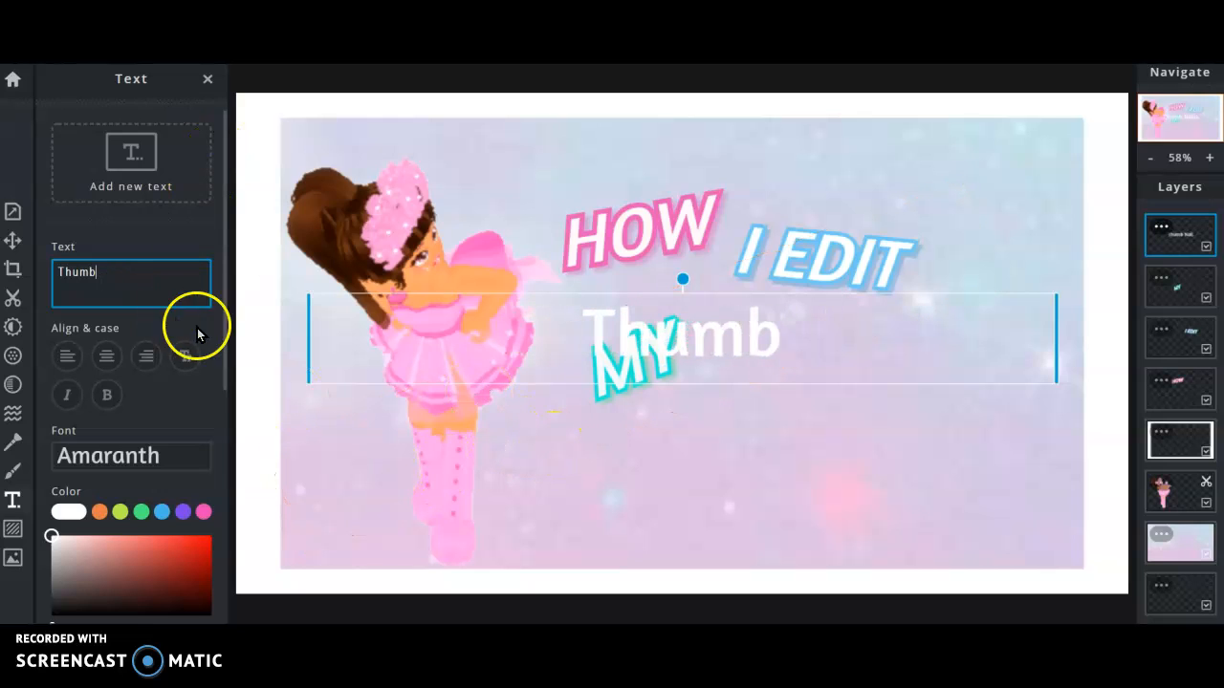
drag(230, 341, 235, 485)
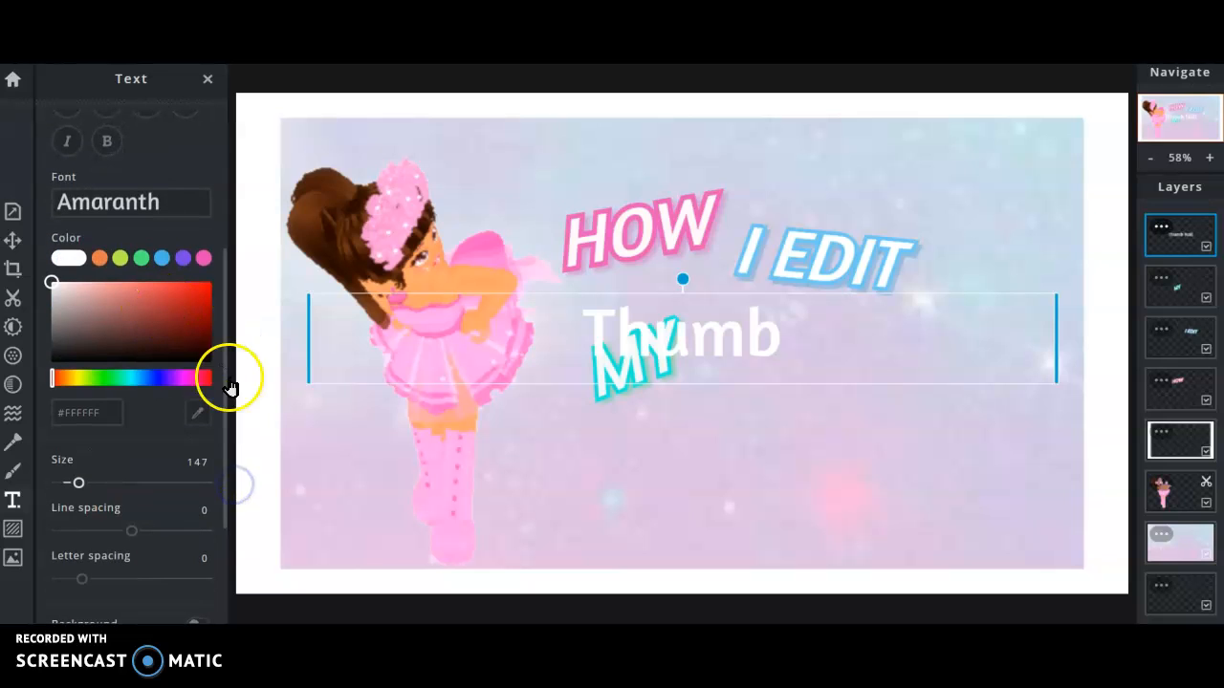
drag(220, 469, 235, 600)
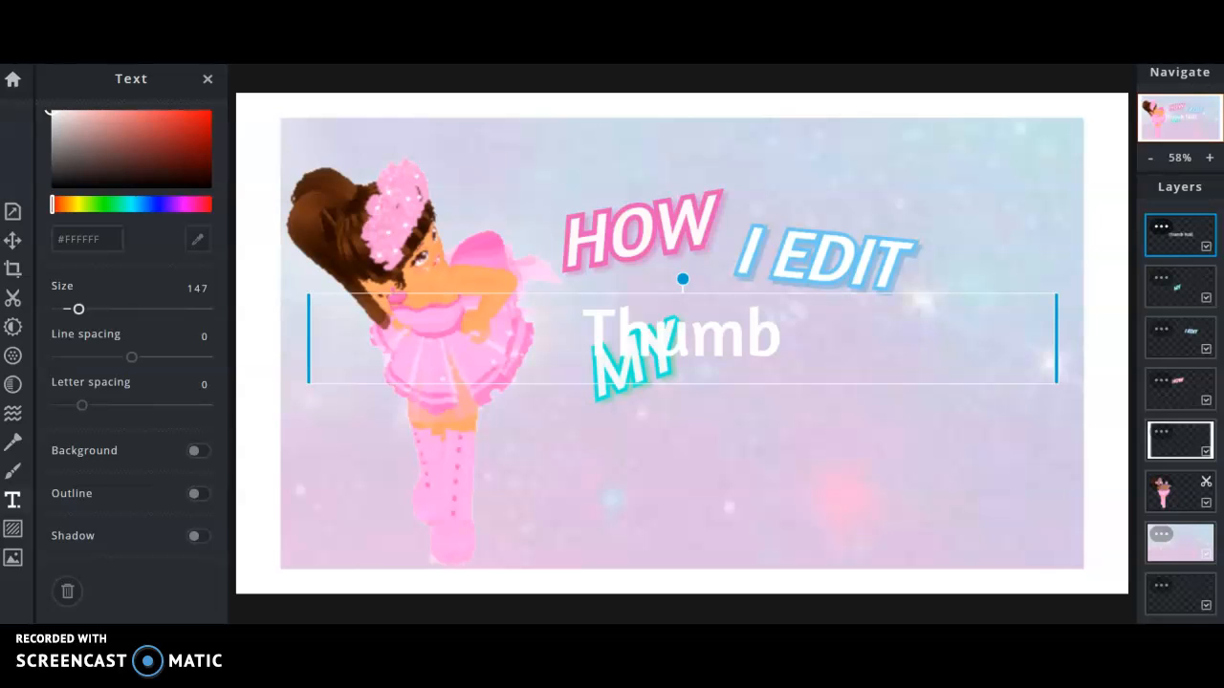
click(183, 619)
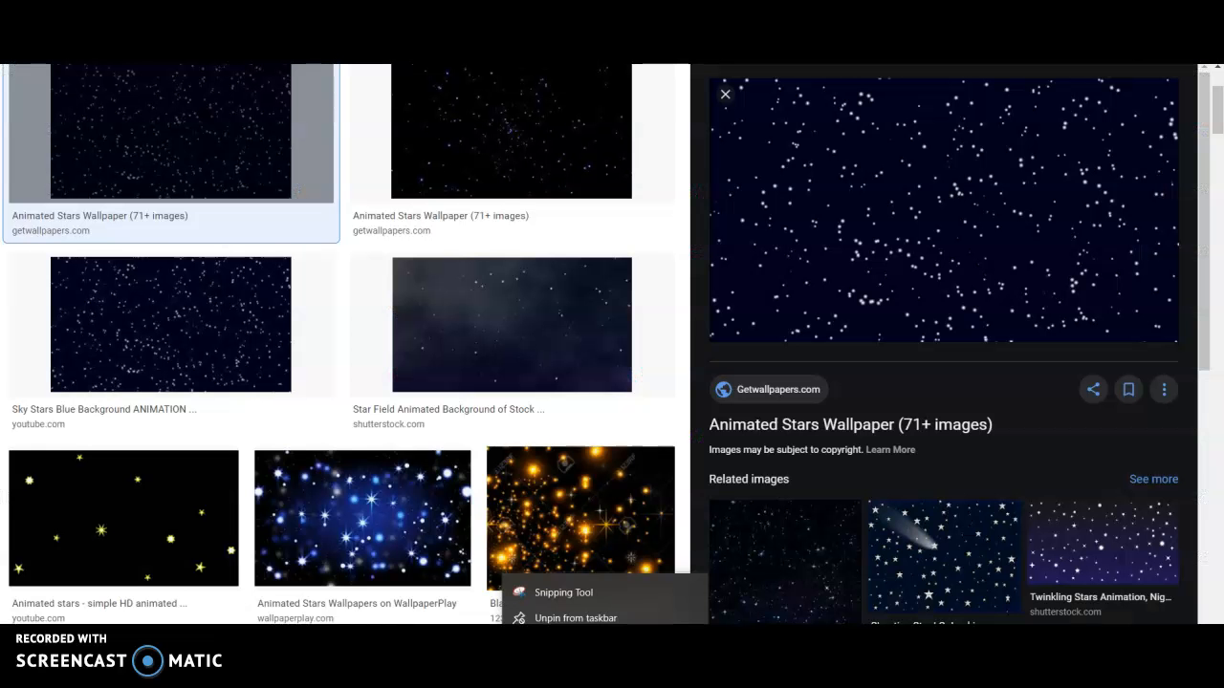
Capture the dark starry wallpaper preview as a rectangular Snipping Tool snip.
click(563, 593)
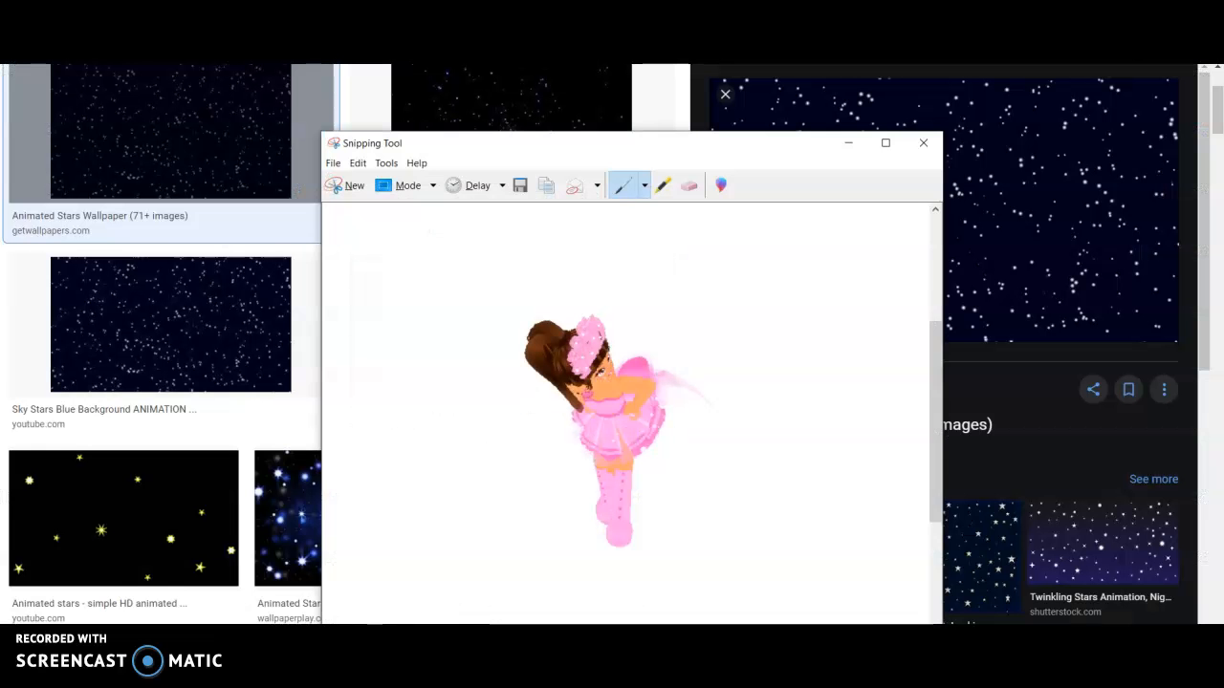
click(350, 186)
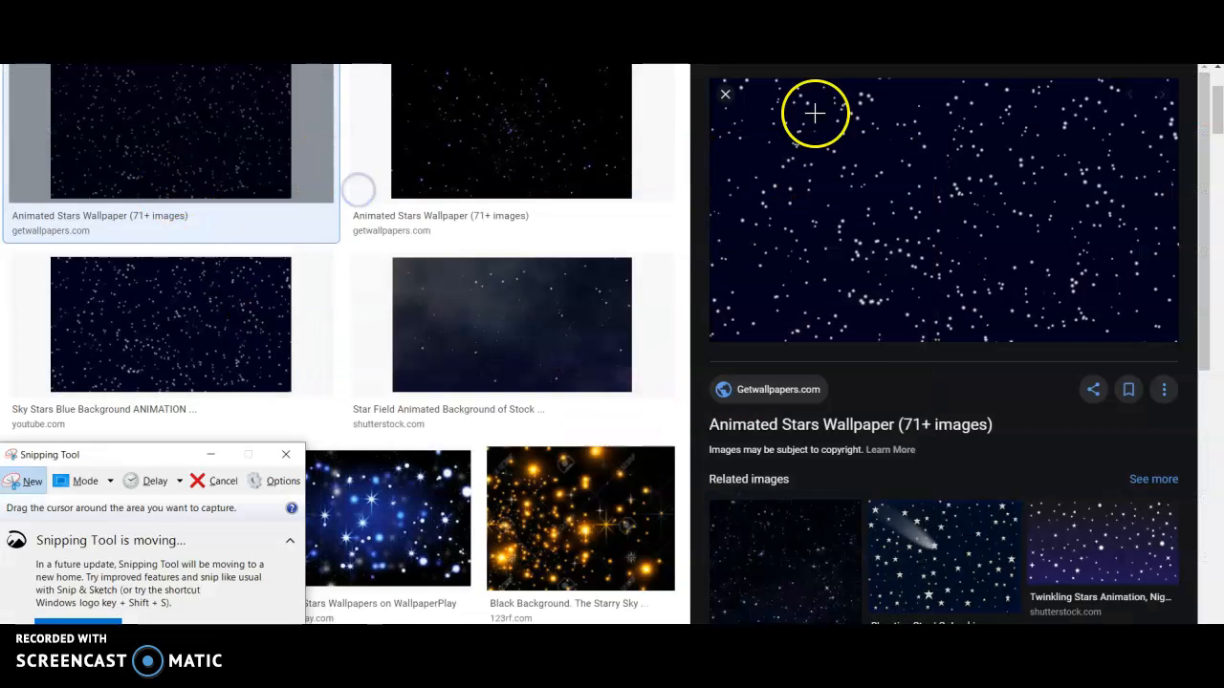
drag(714, 116, 1183, 342)
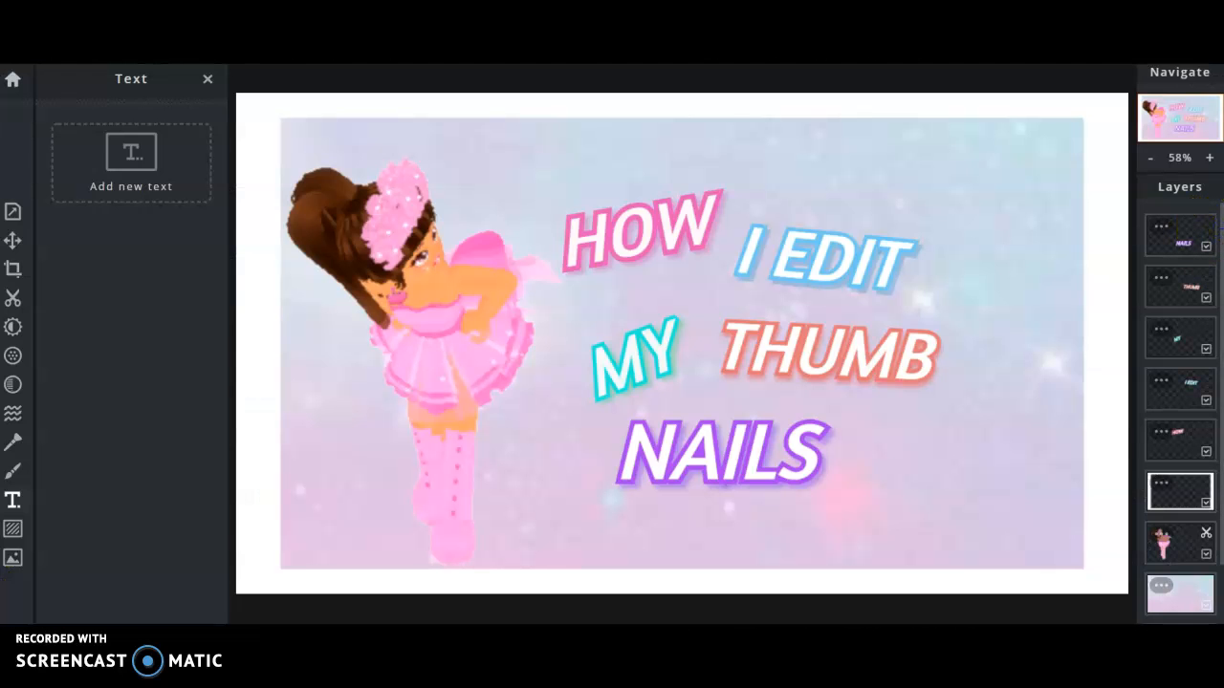
Paste the starry snip and erase its dark sky with the Cutout Magic Wand in Remove mode.
drag(1220, 224, 1216, 331)
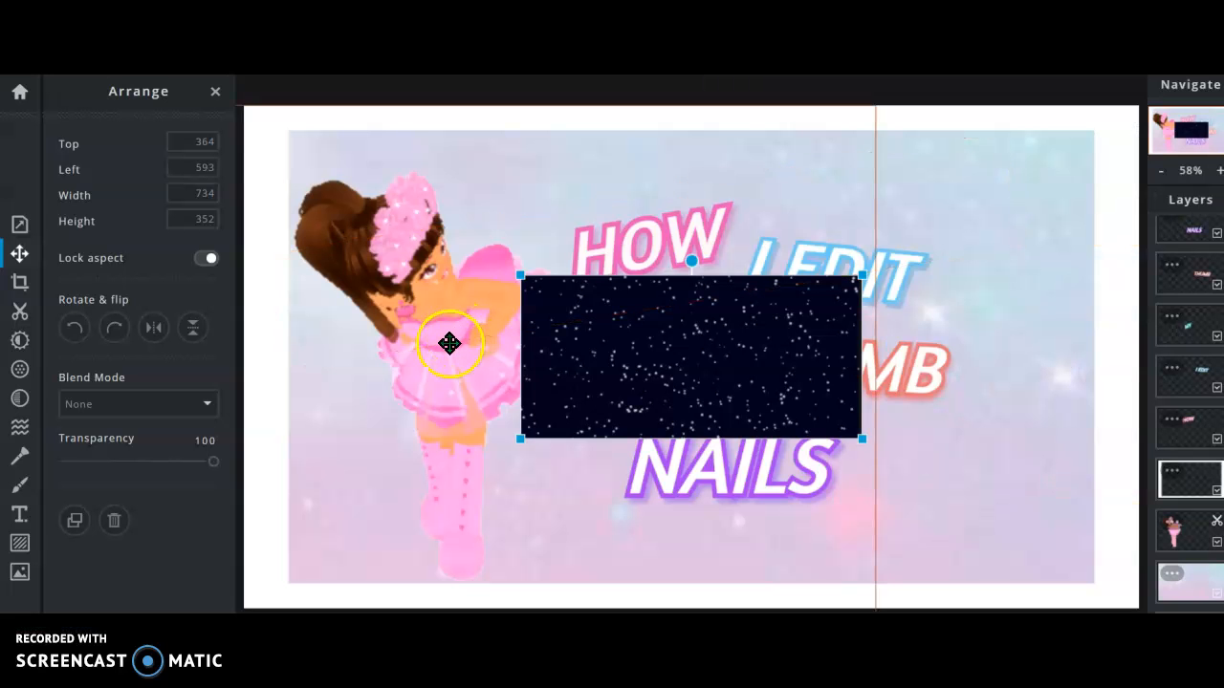
click(582, 363)
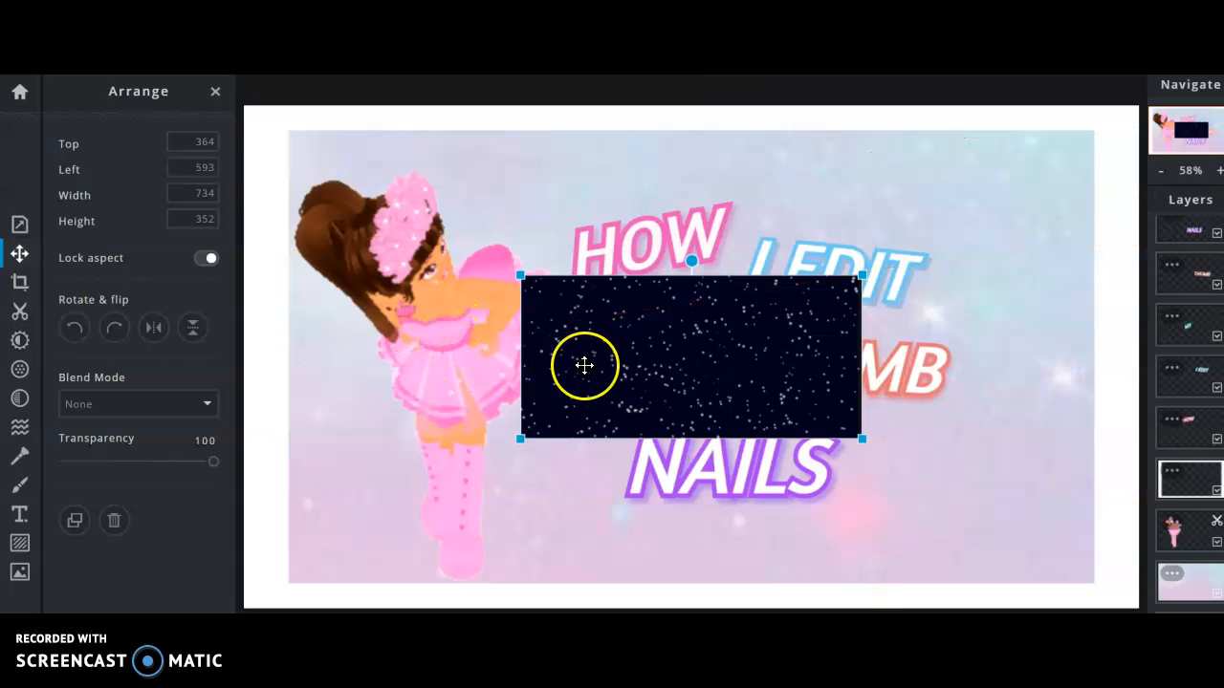
click(19, 310)
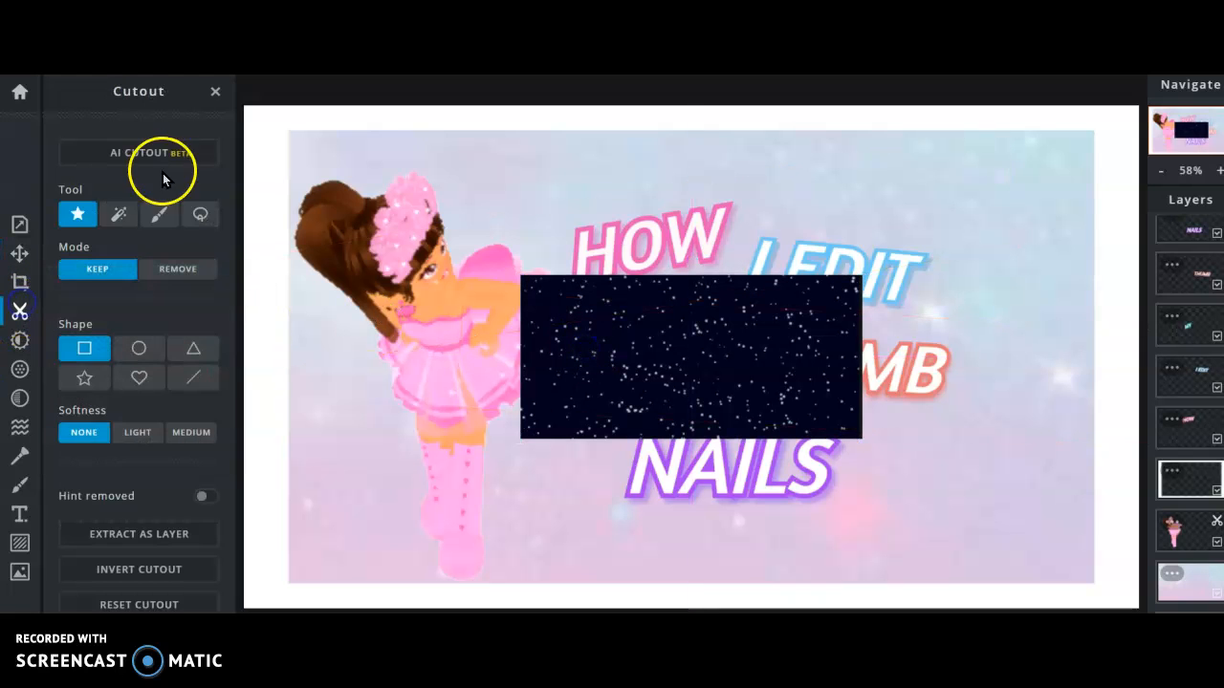
click(118, 214)
click(537, 306)
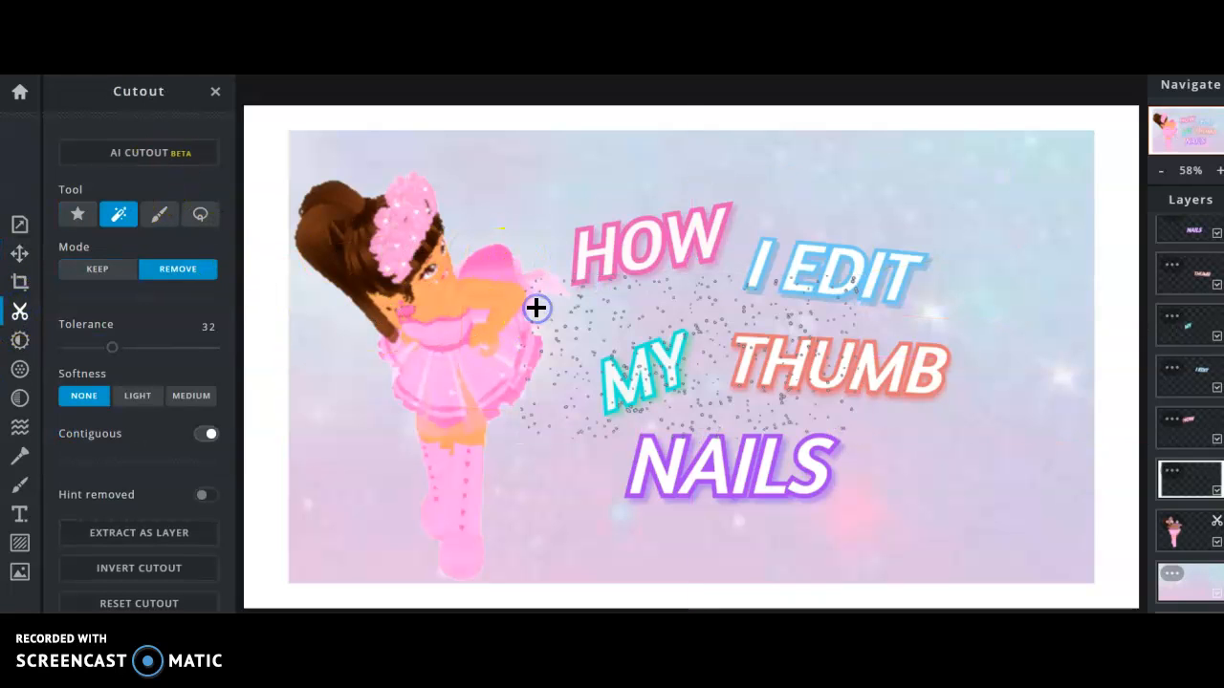
click(19, 254)
Enlarge the star-speckle layer until it covers the whole image.
drag(522, 277, 470, 251)
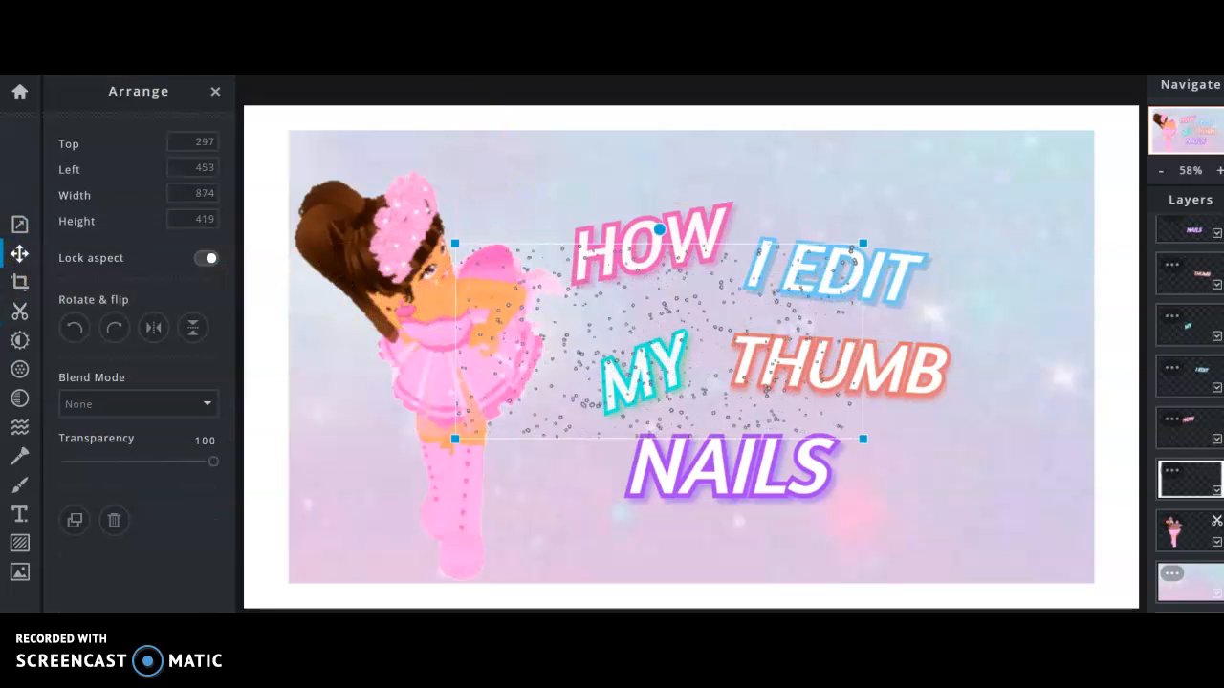
drag(500, 322, 590, 443)
drag(544, 371, 313, 149)
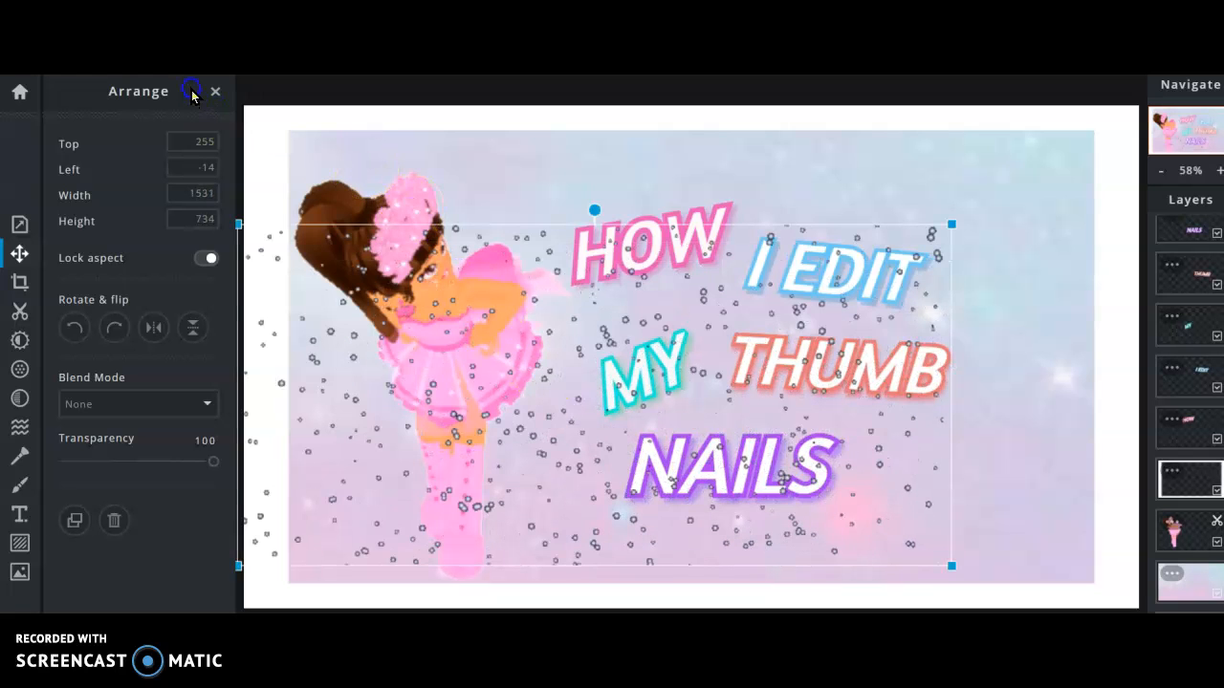
drag(564, 423, 615, 358)
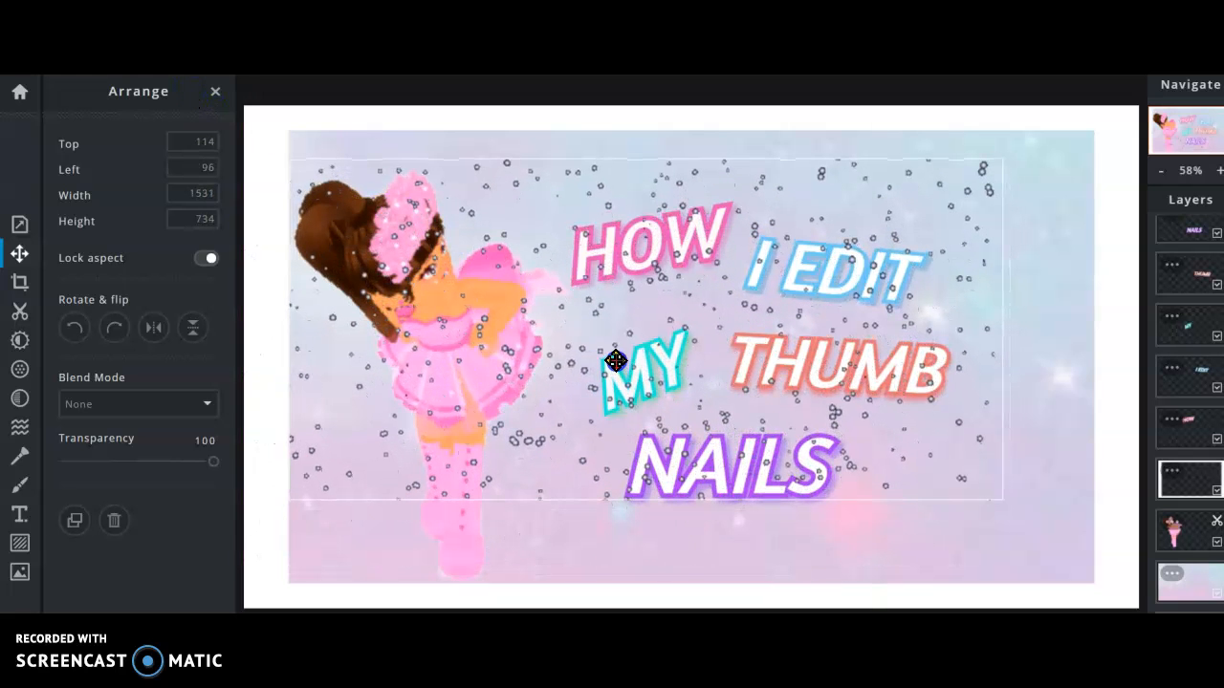
drag(1001, 498, 1121, 579)
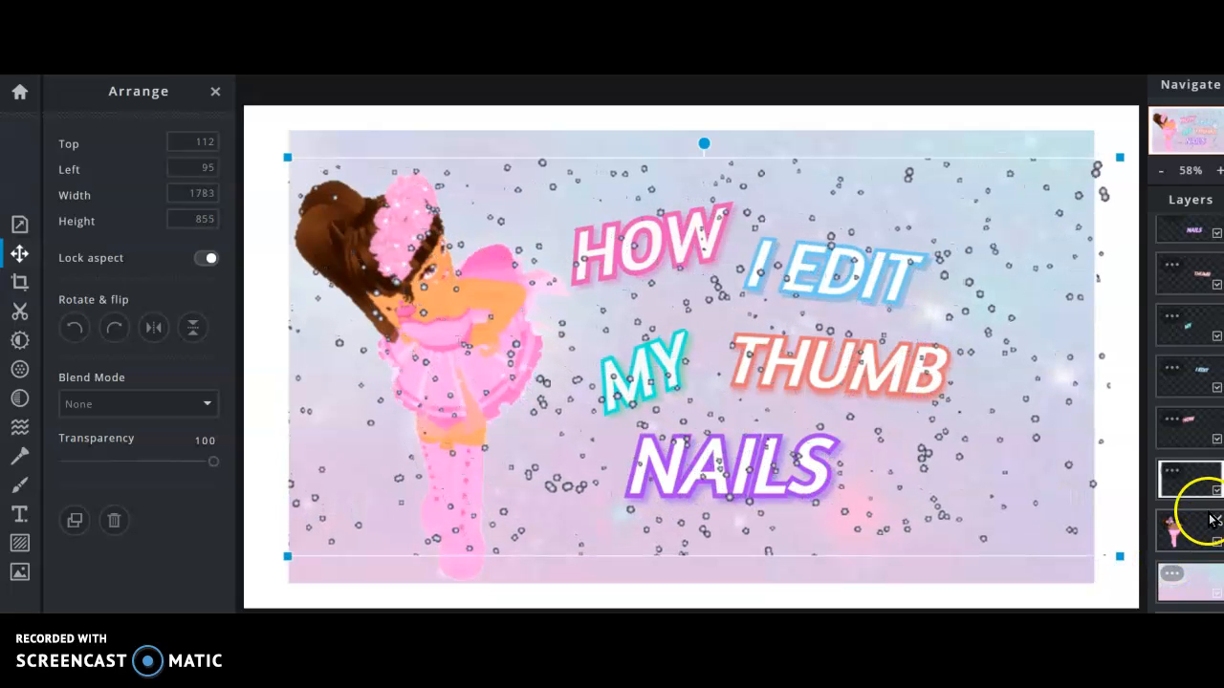
Reorder the speckle layer so it sits below the character and just above the background.
drag(1199, 475, 1208, 585)
click(851, 464)
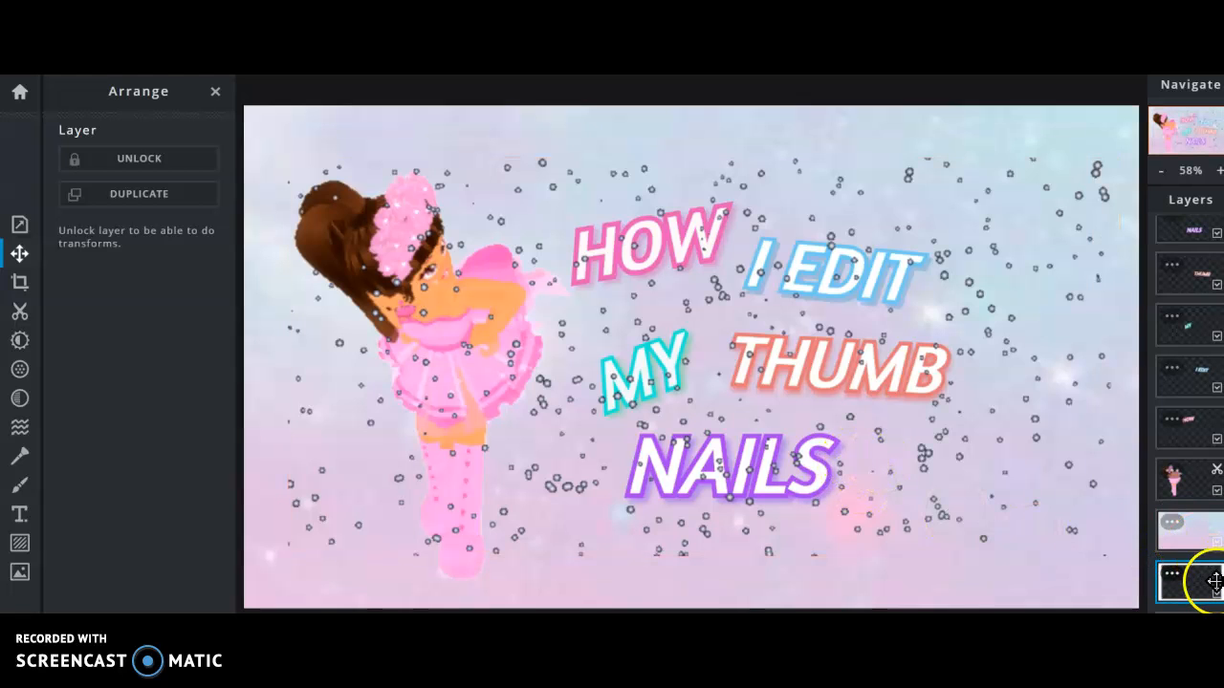
drag(1204, 576, 1205, 524)
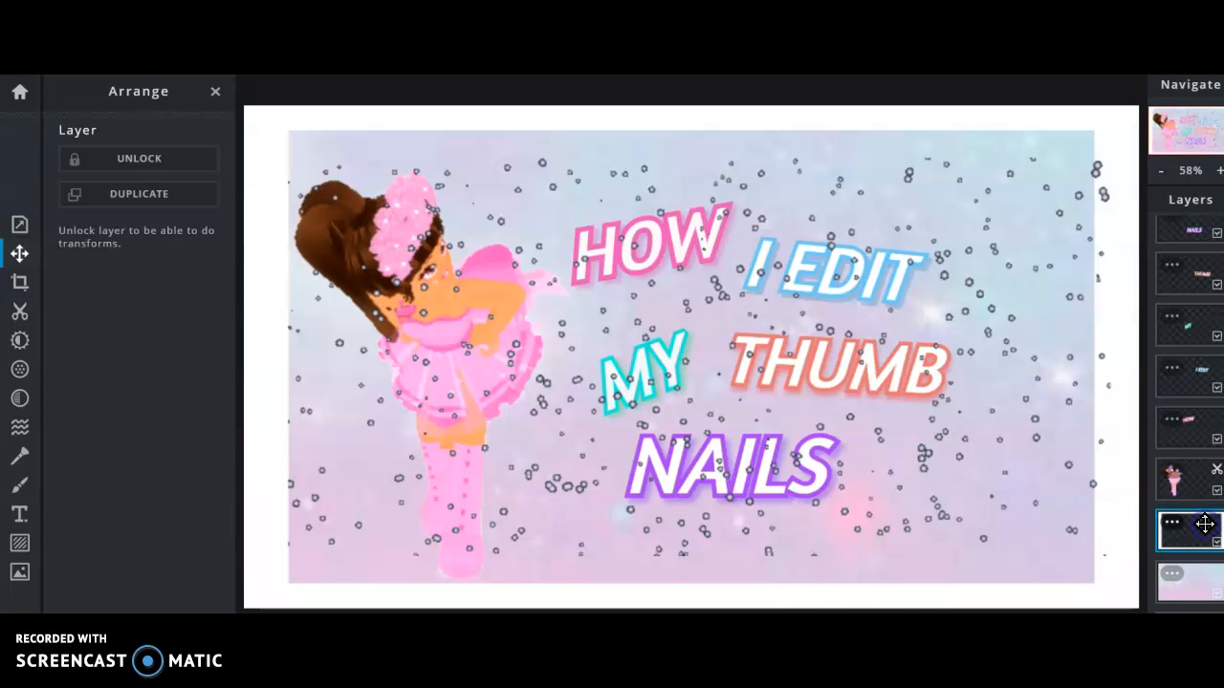
mouse_move(1060, 446)
mouse_down()
mouse_move(1038, 453)
mouse_move(1063, 443)
mouse_up()
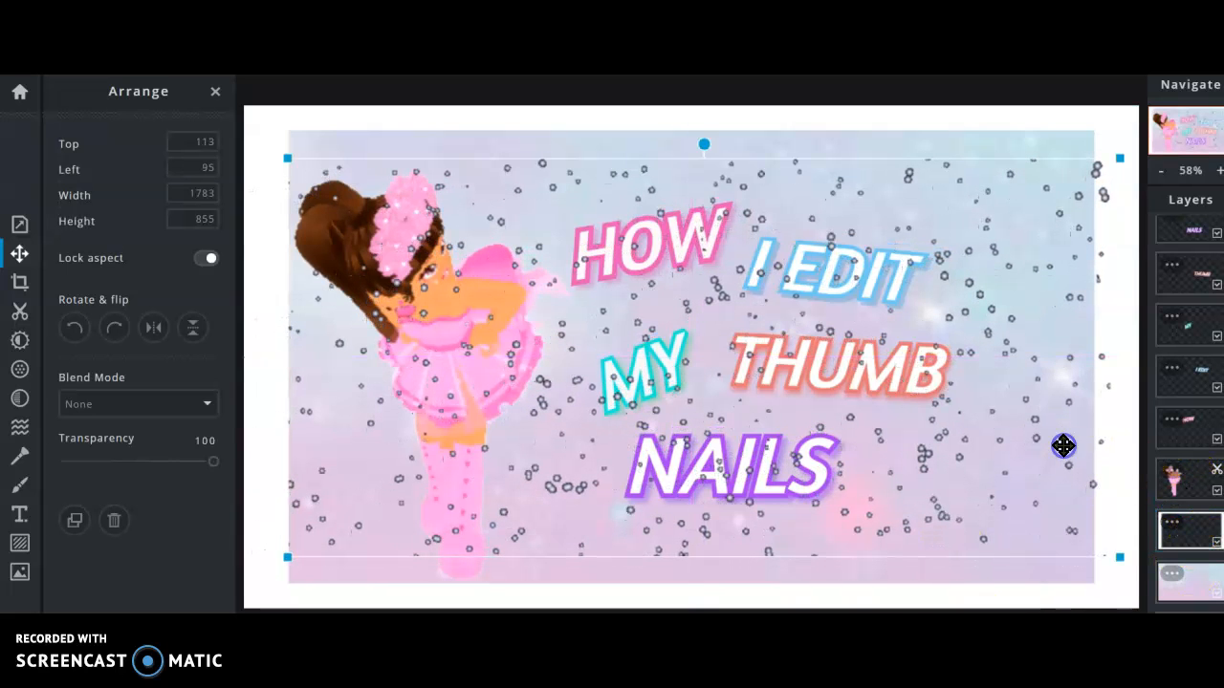
click(1182, 521)
drag(1189, 526, 1212, 605)
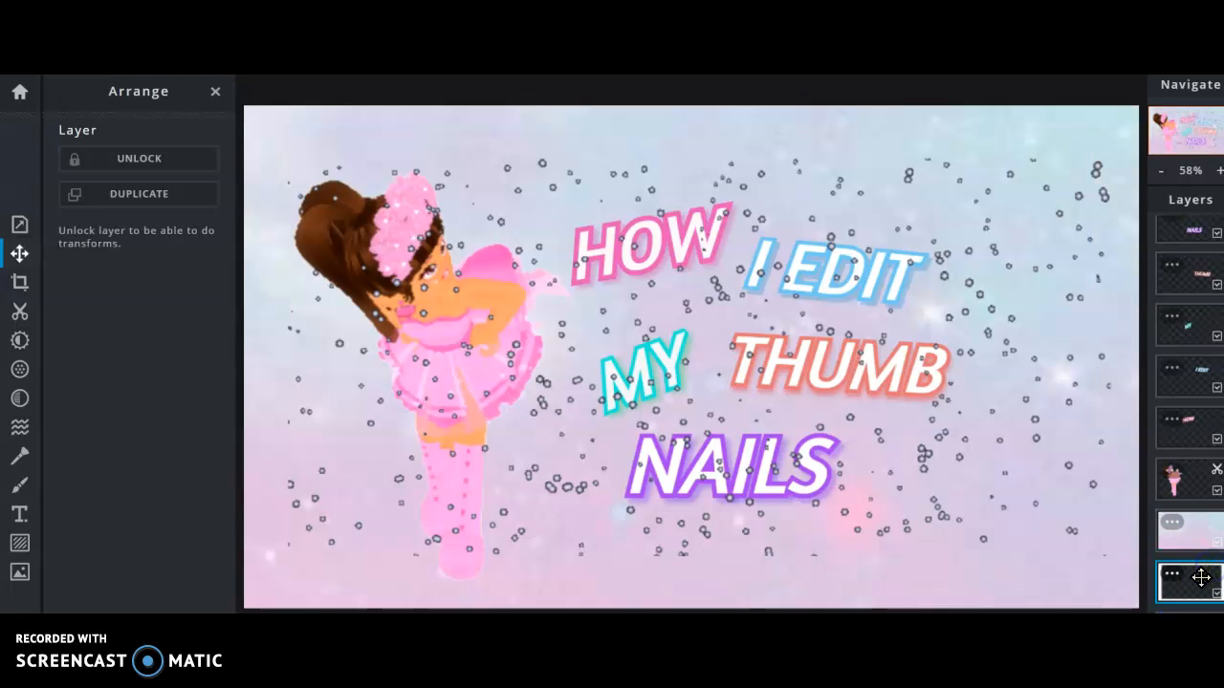
drag(1193, 566, 1203, 537)
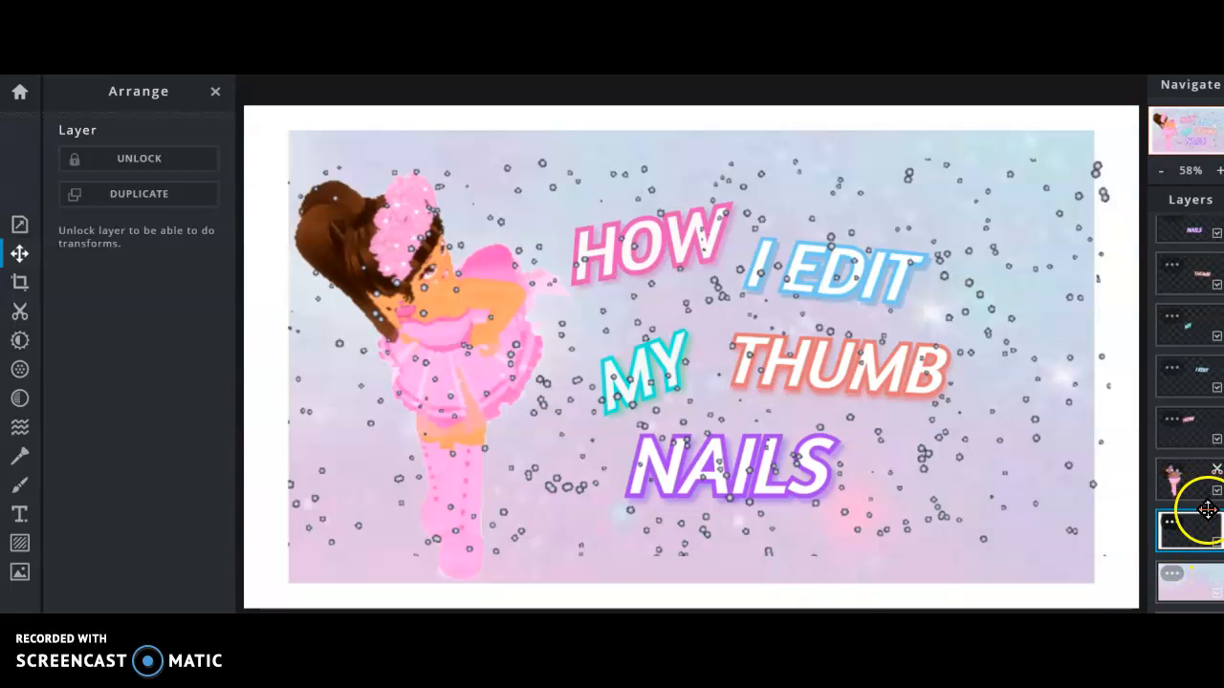
mouse_move(1192, 523)
mouse_down()
mouse_move(1195, 587)
mouse_move(1196, 528)
mouse_up()
Shift the speckles down and left toward the bottom of the image.
drag(985, 446, 1013, 530)
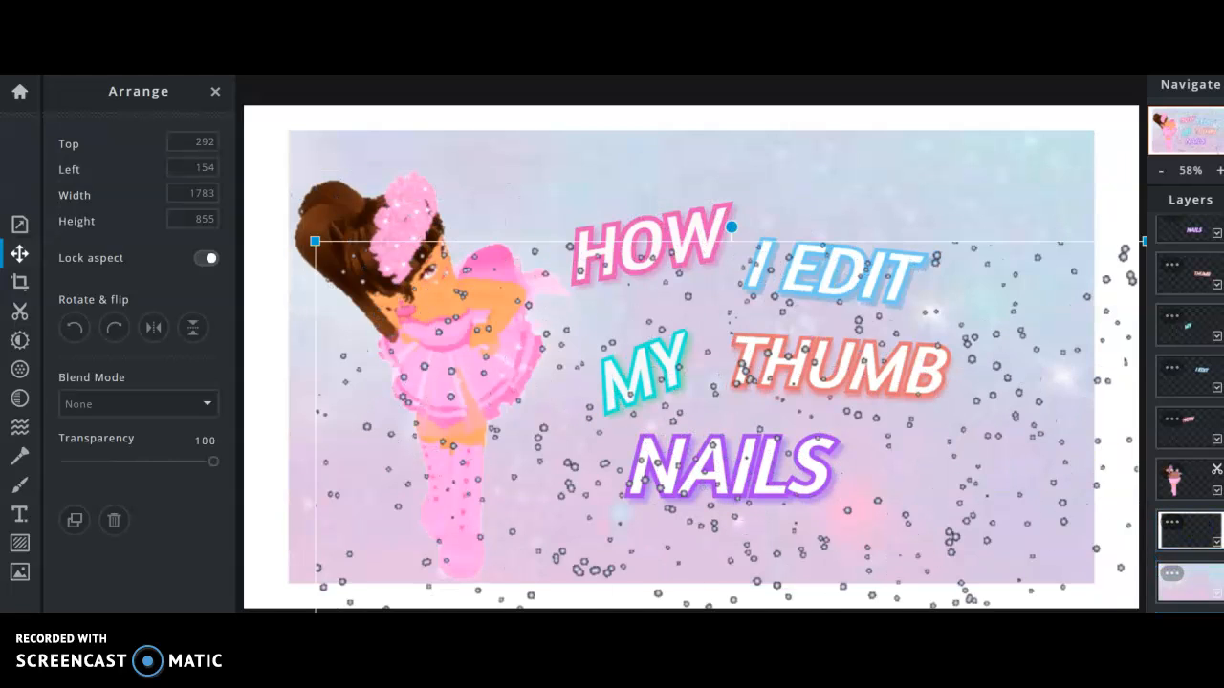
drag(1003, 363, 889, 560)
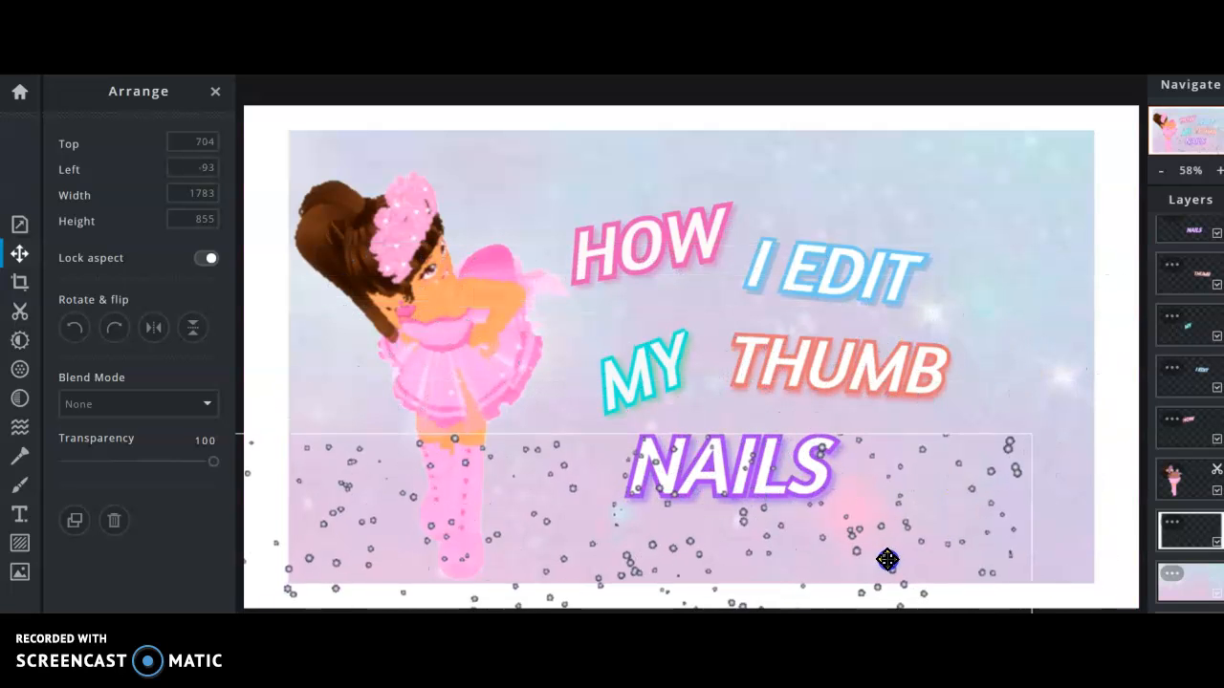
drag(1030, 437, 381, 565)
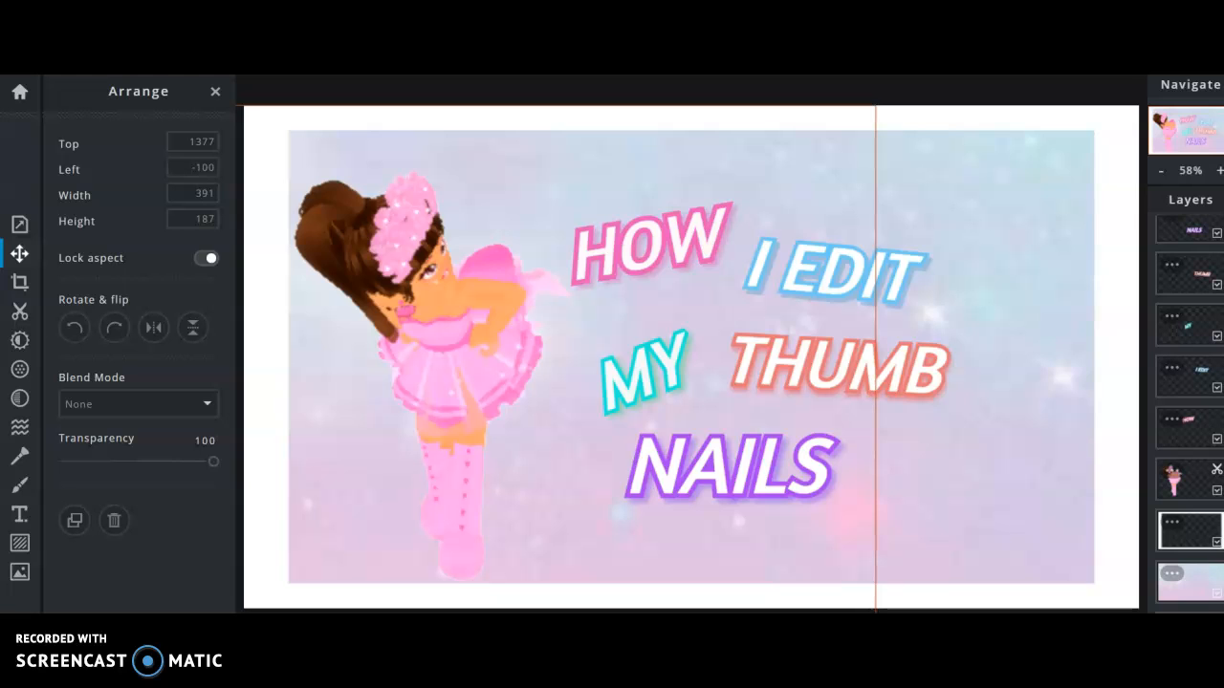
Finish arranging and refit the finished thumbnail to the window.
key(Escape)
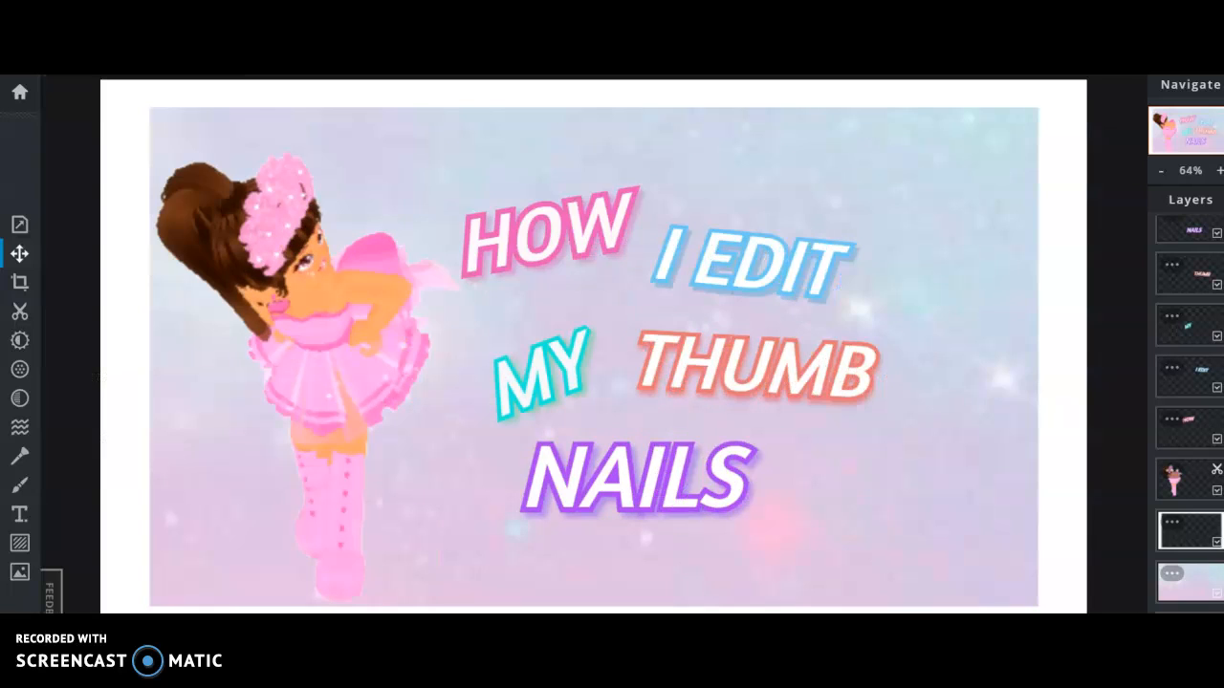